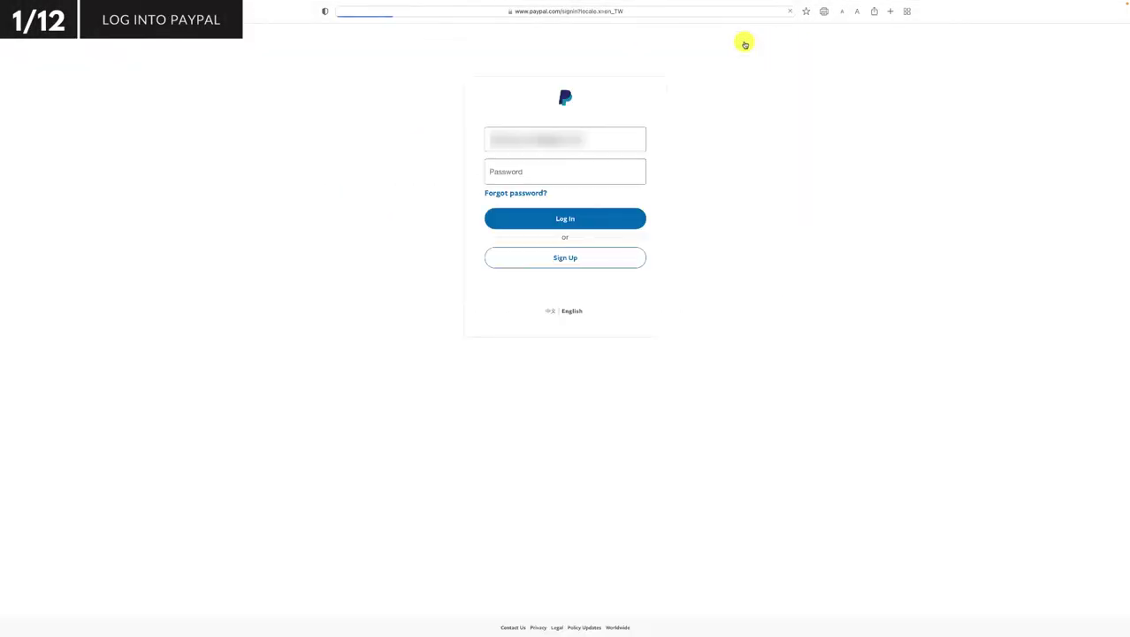
Paste the account password into the Password field and log in to PayPal.
click(621, 174)
key(super+v)
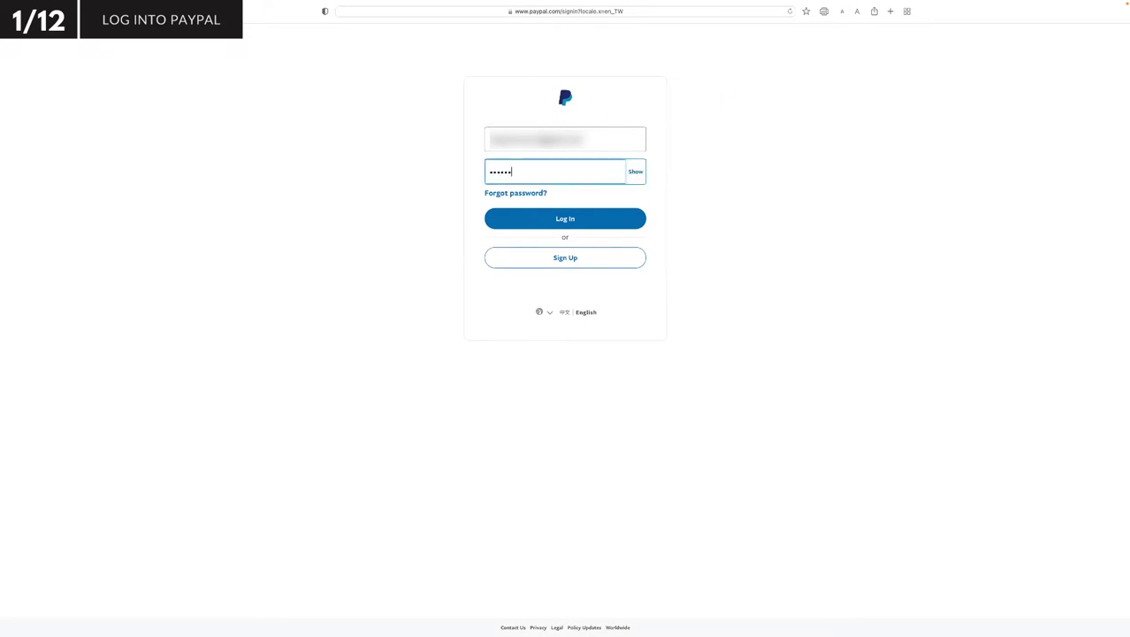
click(623, 222)
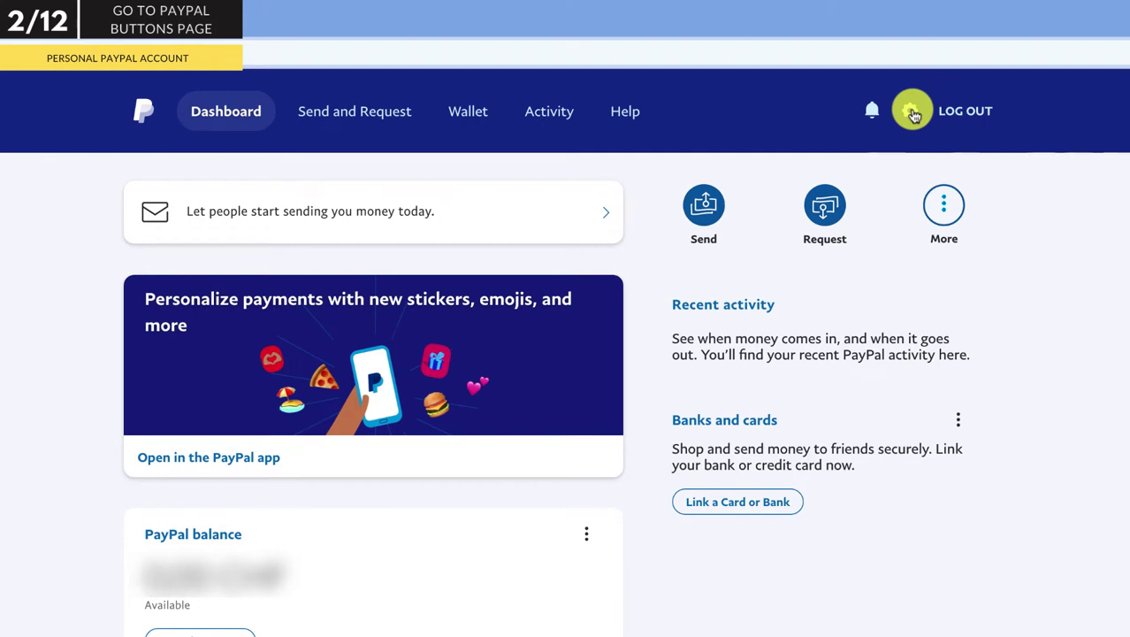
Navigate via settings, Seller Tools and Pay & Get Paid to the PayPal Buttons page.
click(911, 112)
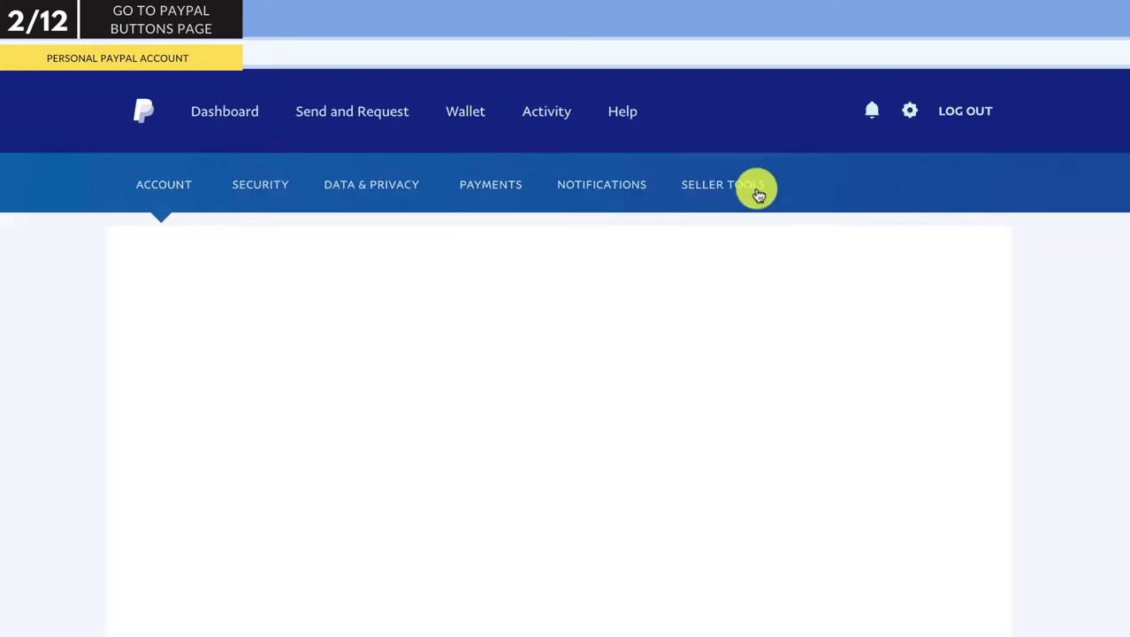
click(747, 193)
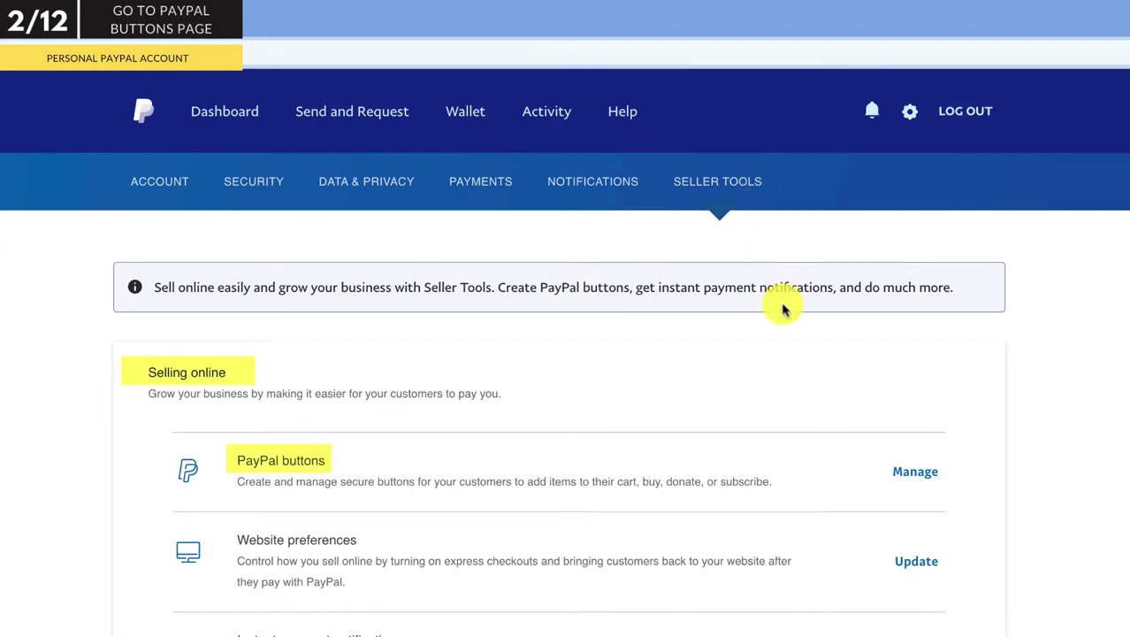
click(912, 474)
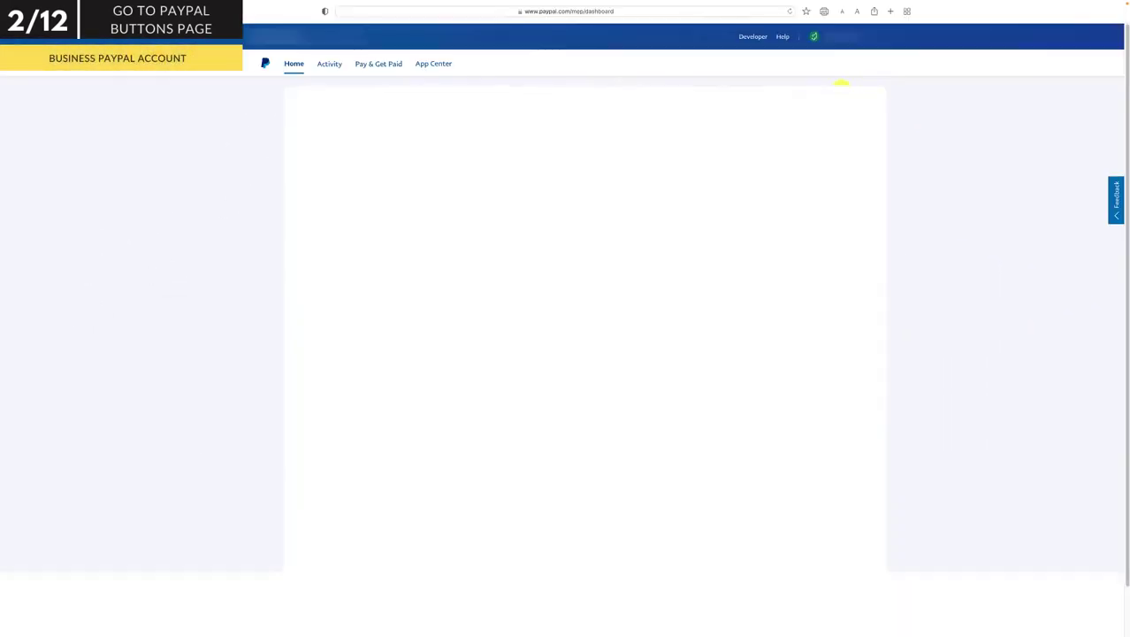
click(382, 68)
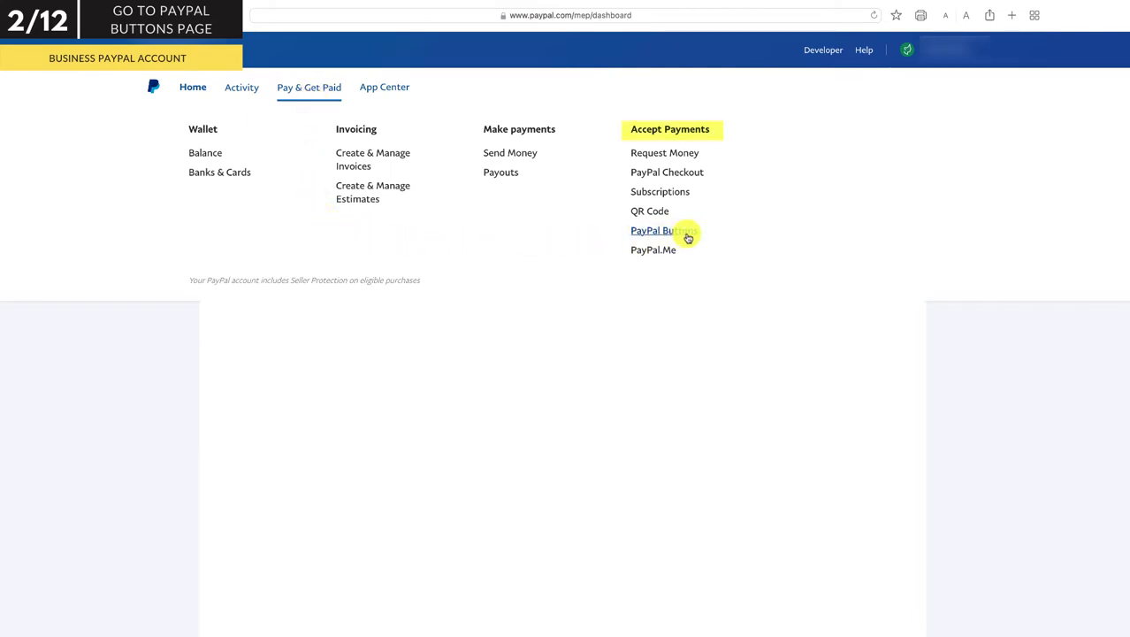
click(687, 233)
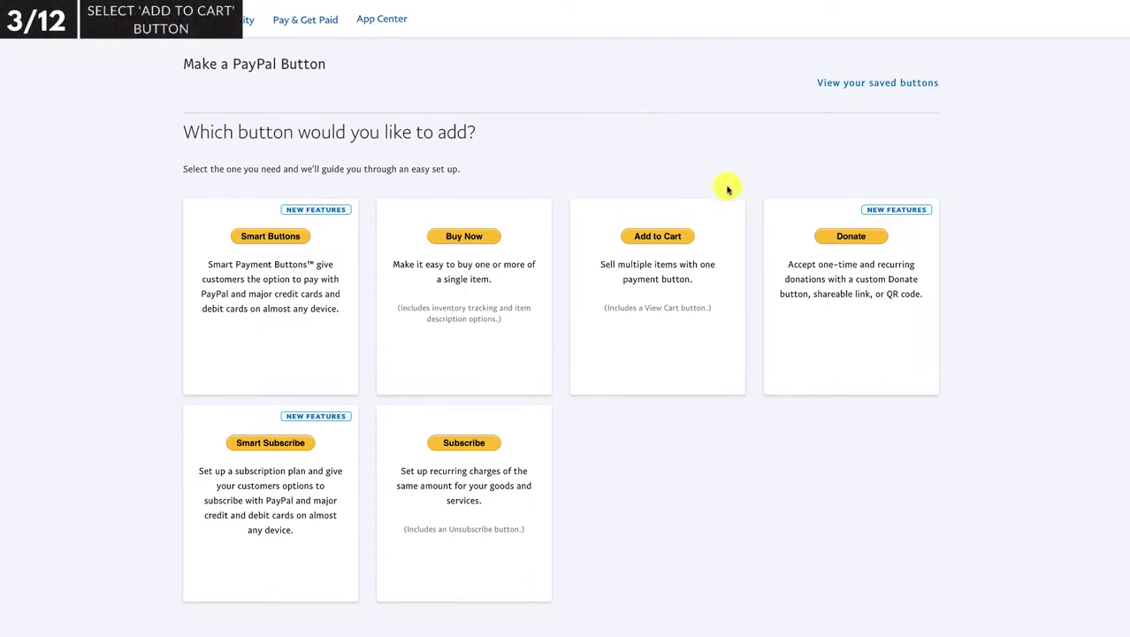
Open the Add to Cart button setup in a new tab and switch to it.
right_click(672, 265)
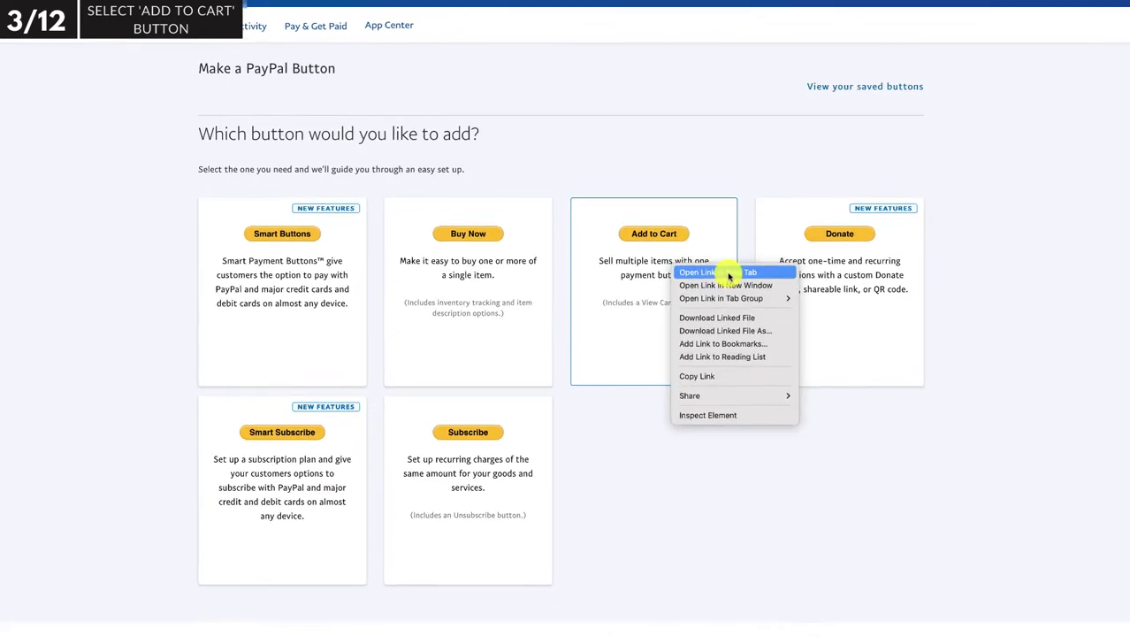
click(728, 274)
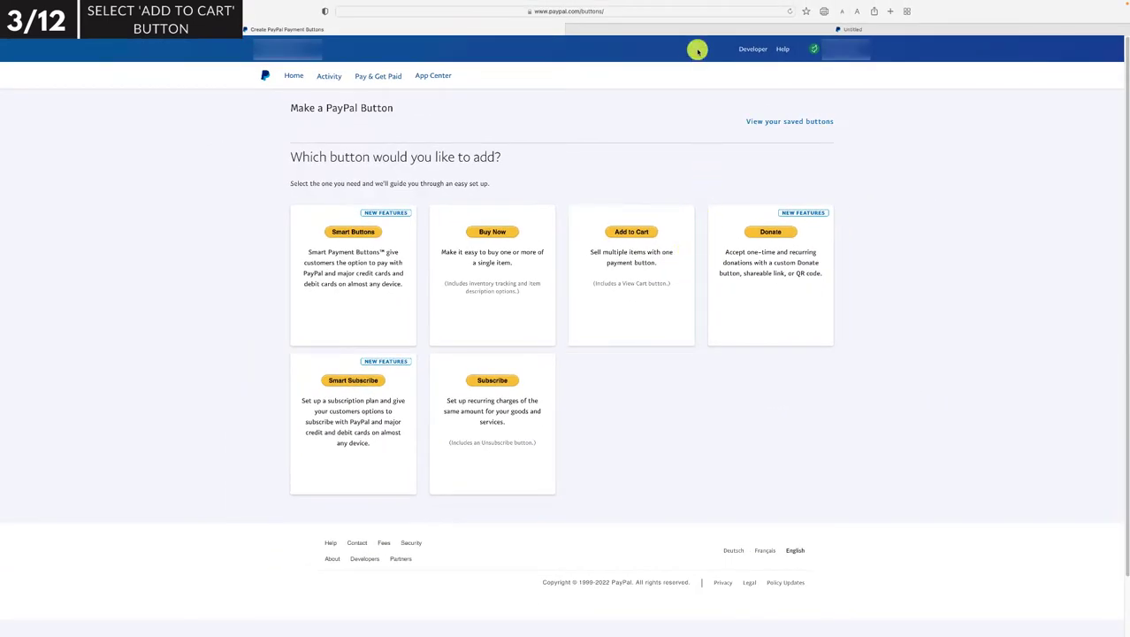
click(704, 30)
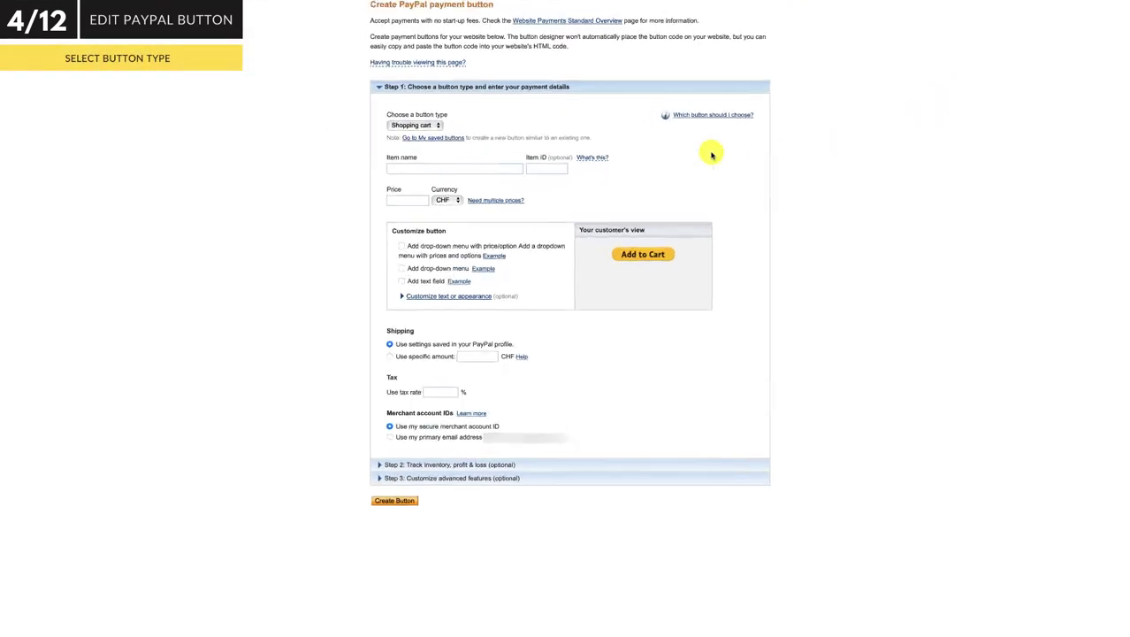
Fill in item name 'Comfy gym hoodie with front pocket', item ID hoodie-01, price 30.00 and currency USD.
click(436, 126)
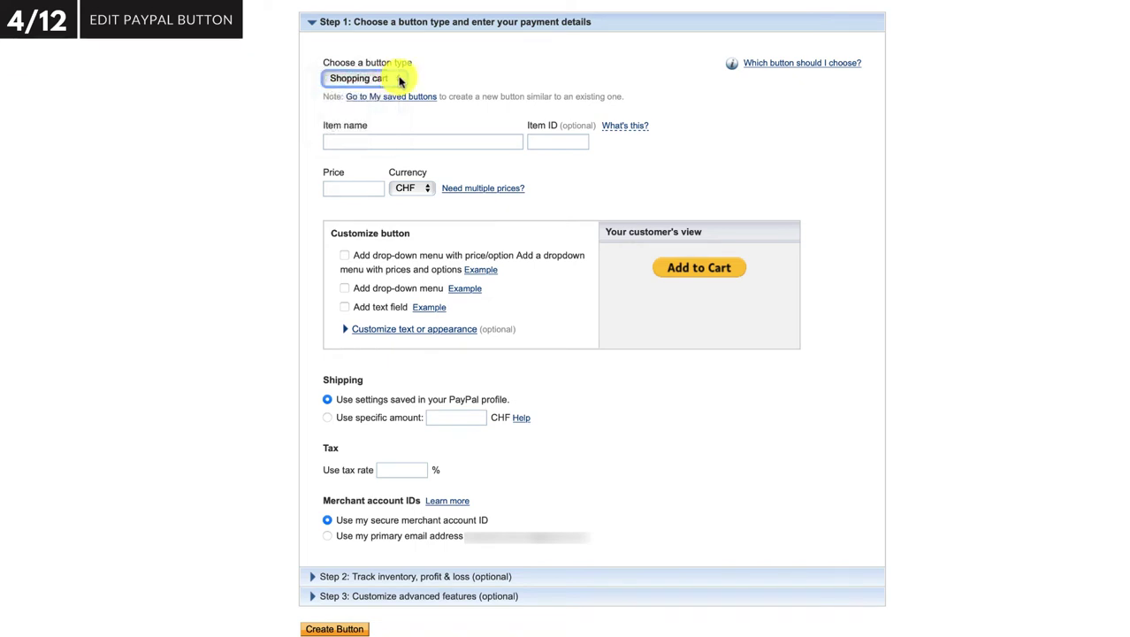
click(449, 139)
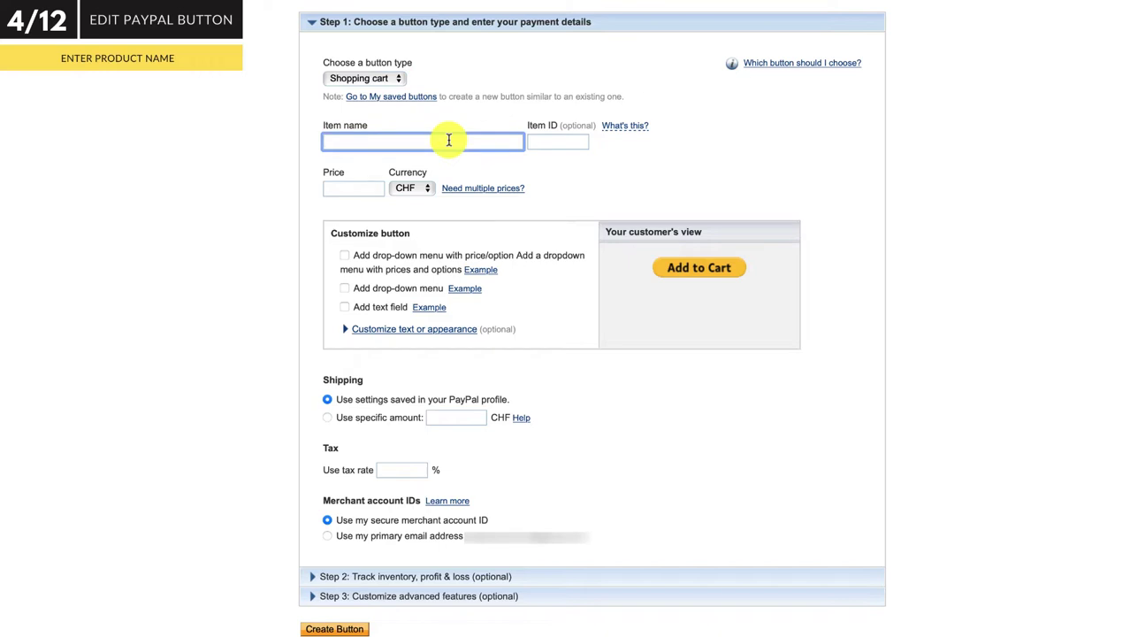
text(Comfy gym)
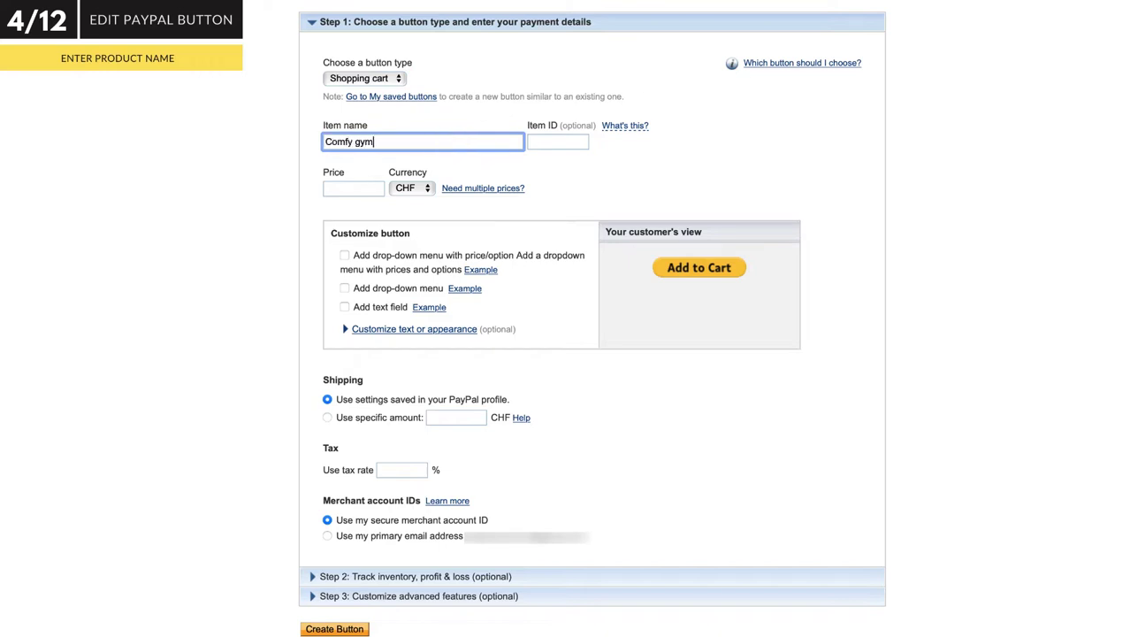
text( hoodie with front pocket)
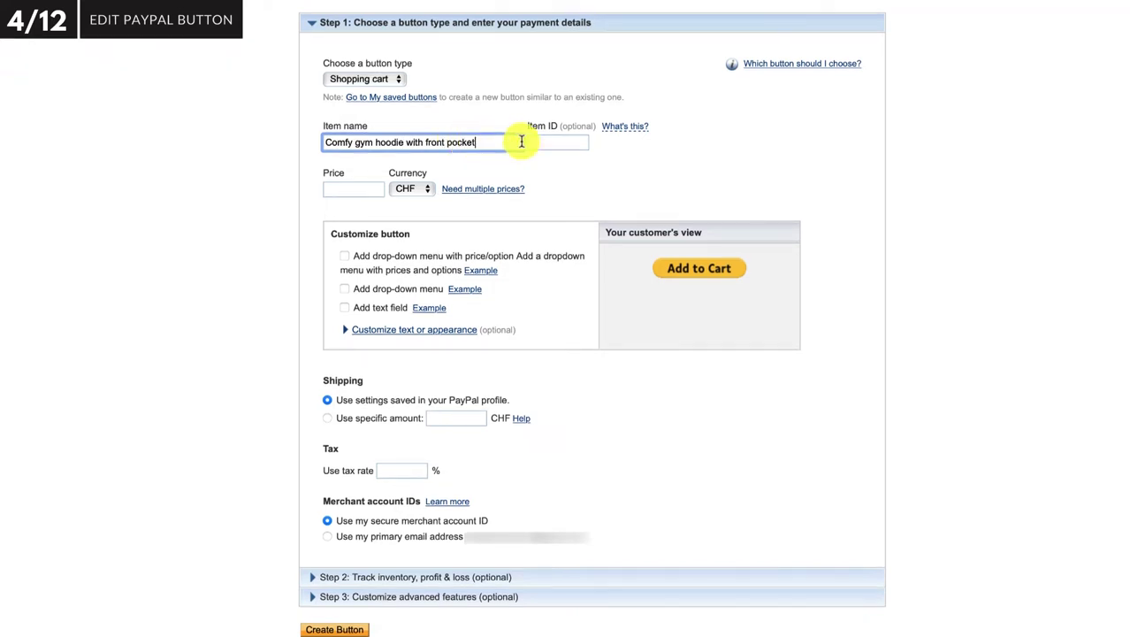
click(564, 141)
text(hoodi)
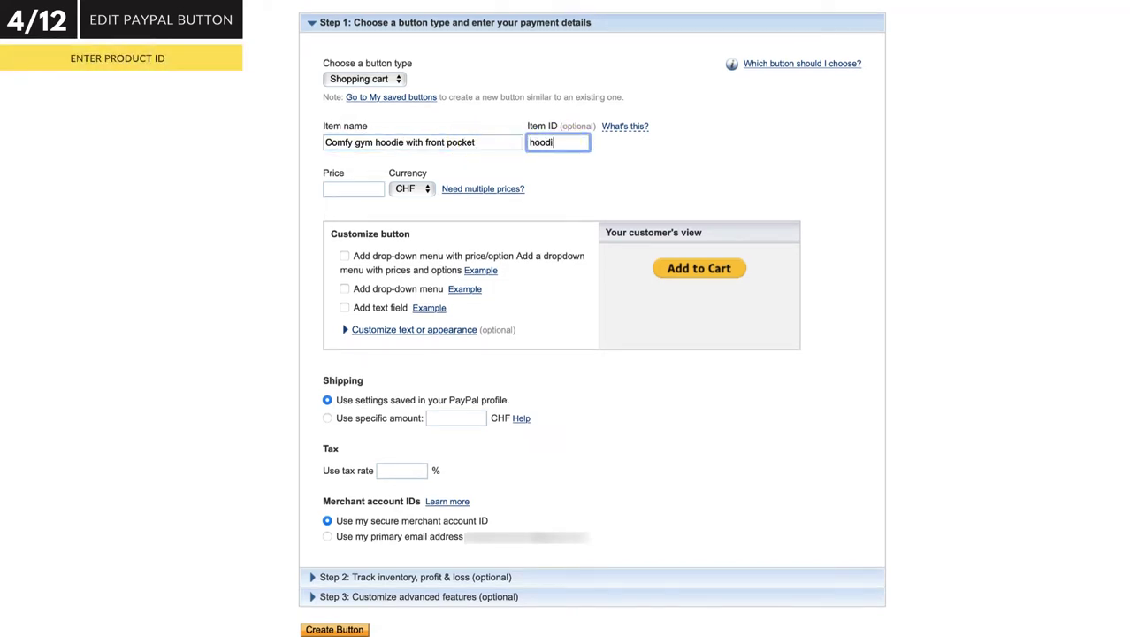
text(e-01)
click(620, 158)
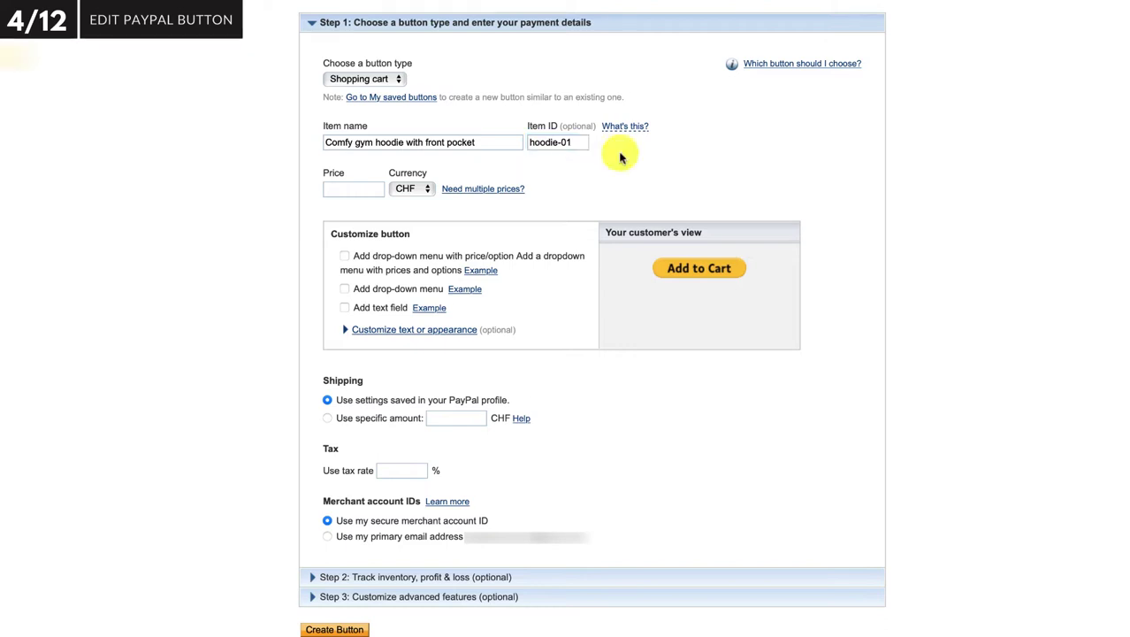
click(351, 188)
text(3)
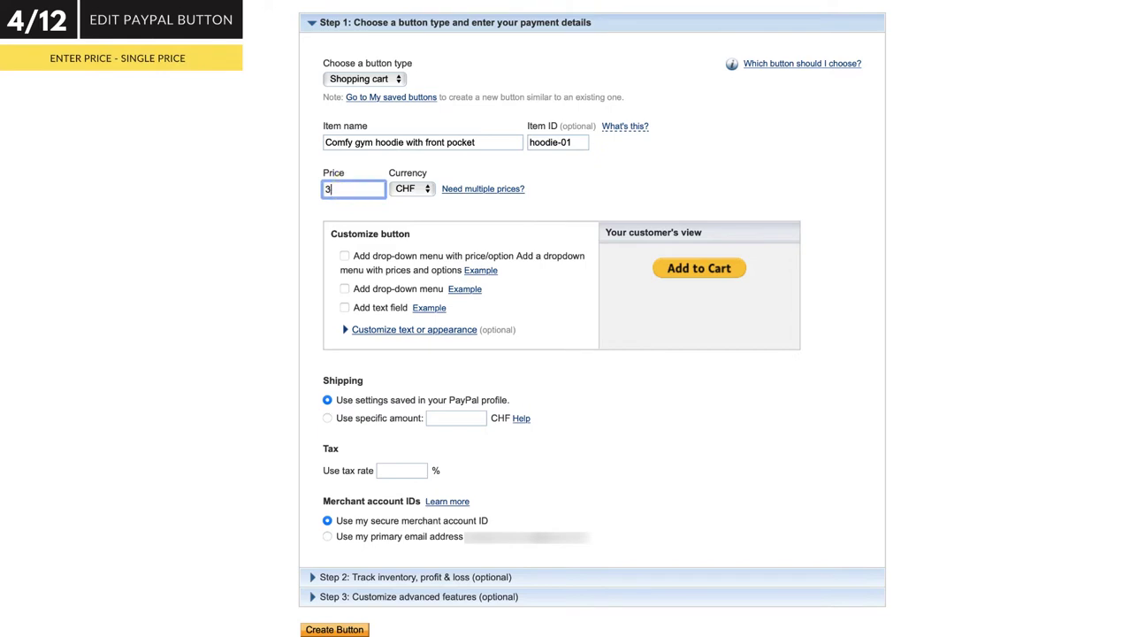
text(0.00)
click(427, 191)
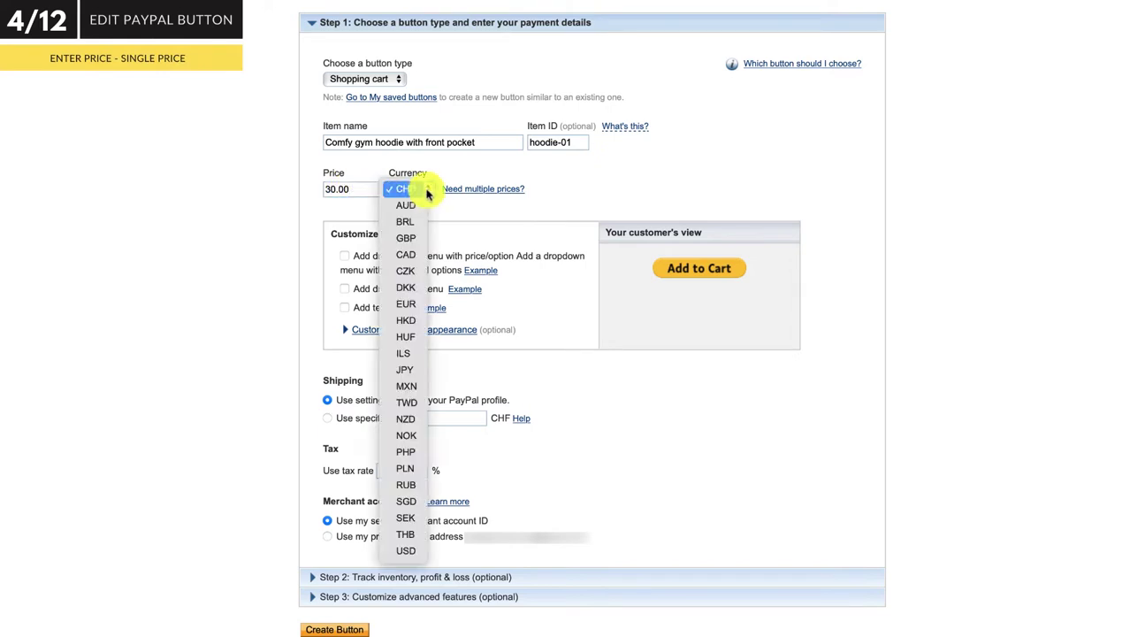
click(409, 550)
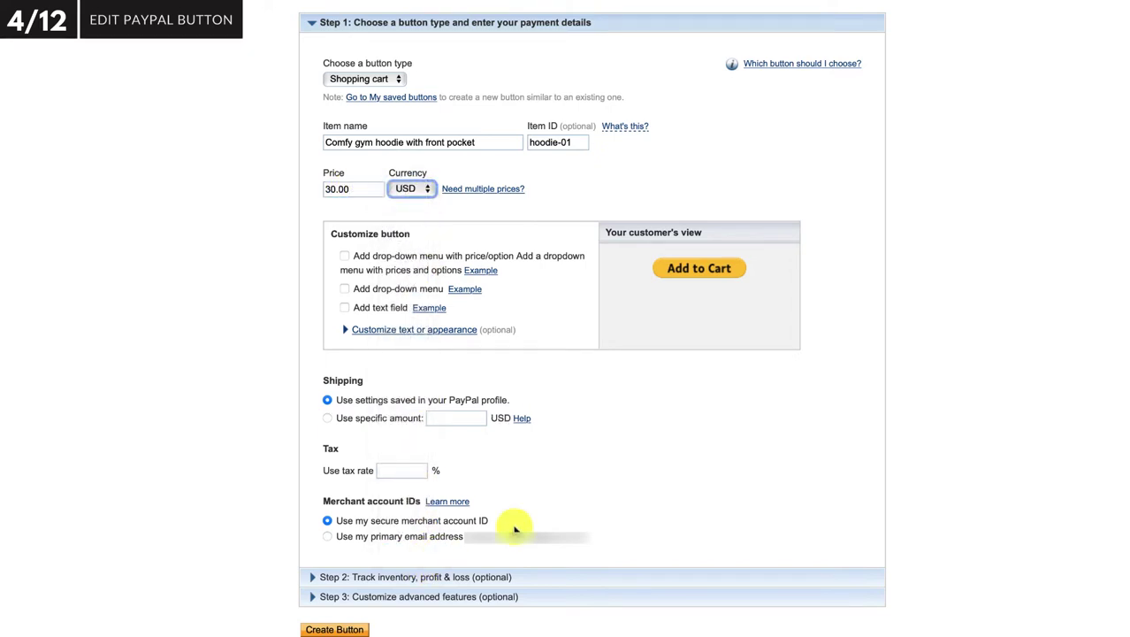
click(607, 192)
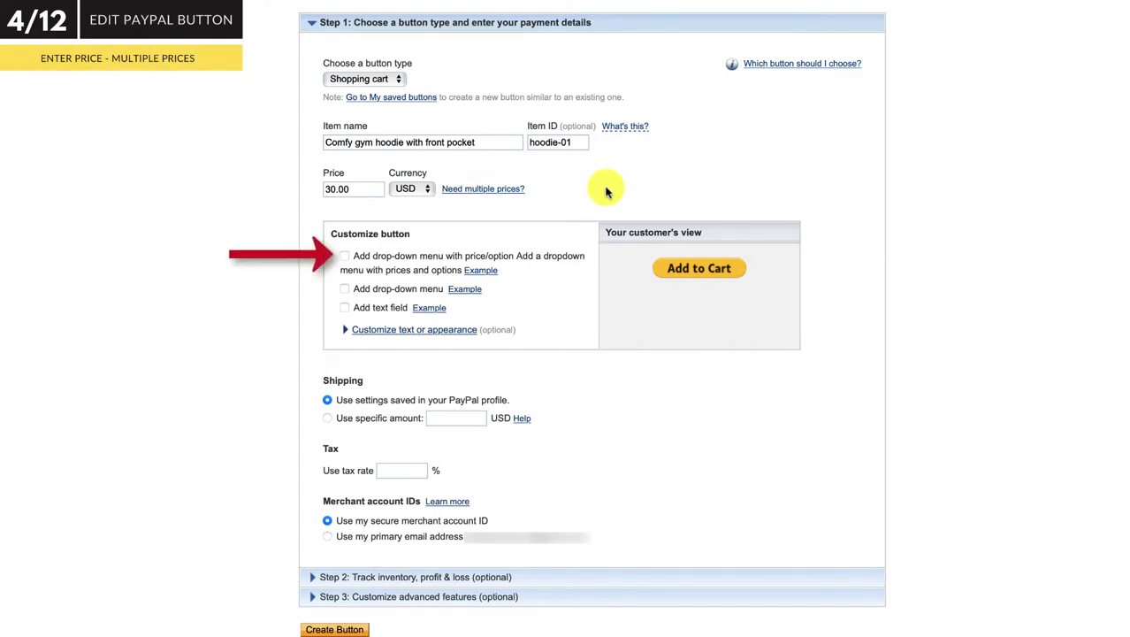
Enable a priced drop-down named Style with options Standard and Glitter.
click(344, 256)
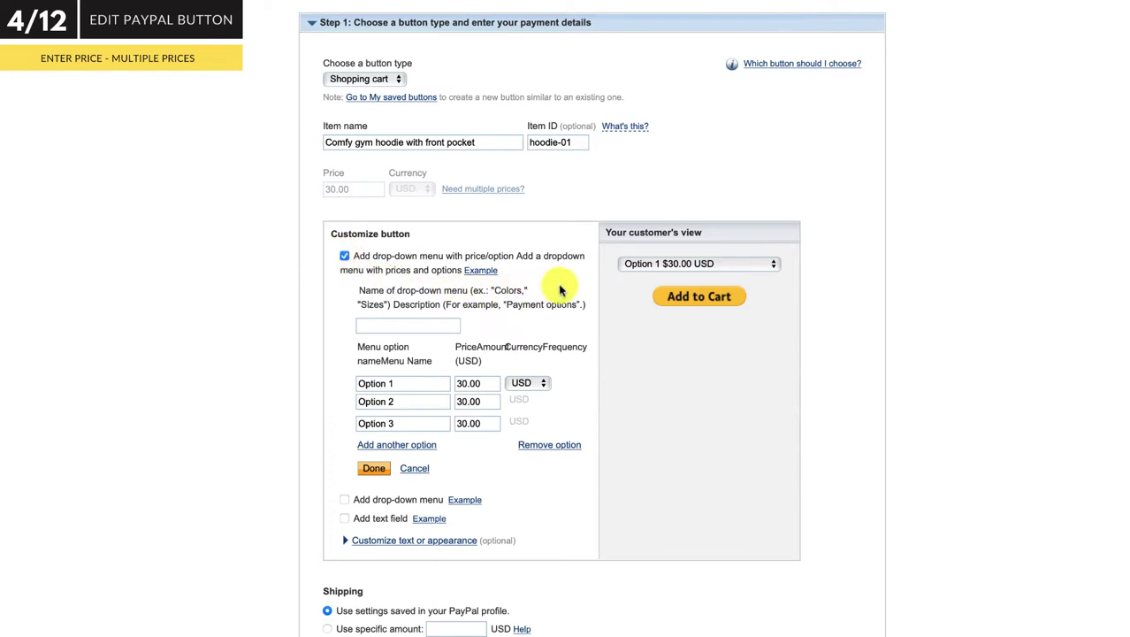
click(433, 323)
text(Sty)
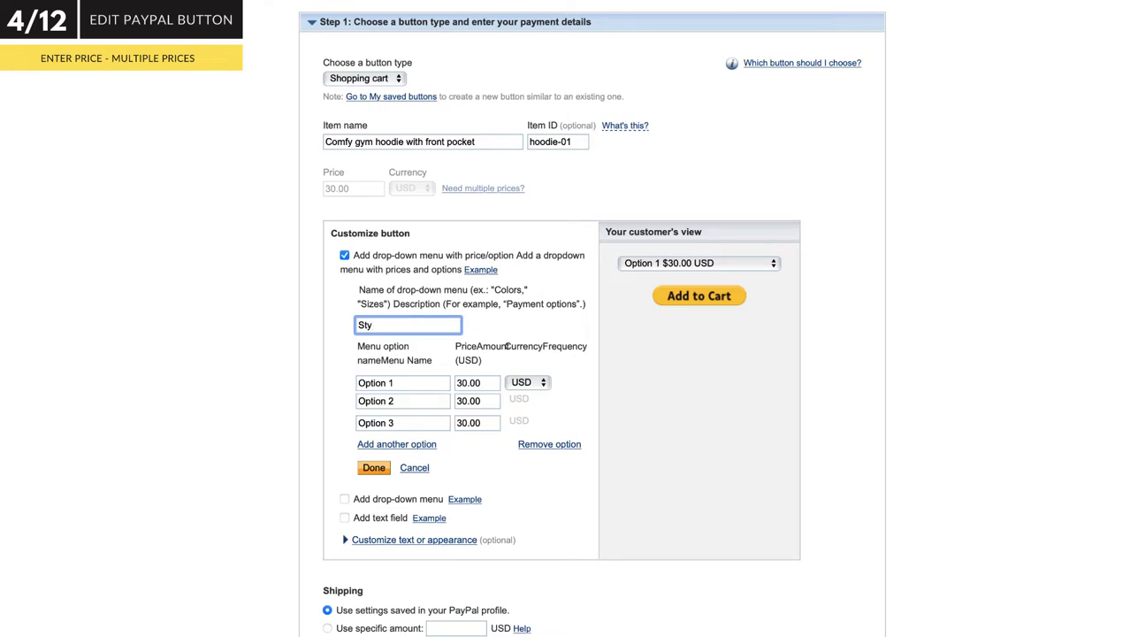
text(le)
key(Tab)
text(Standard)
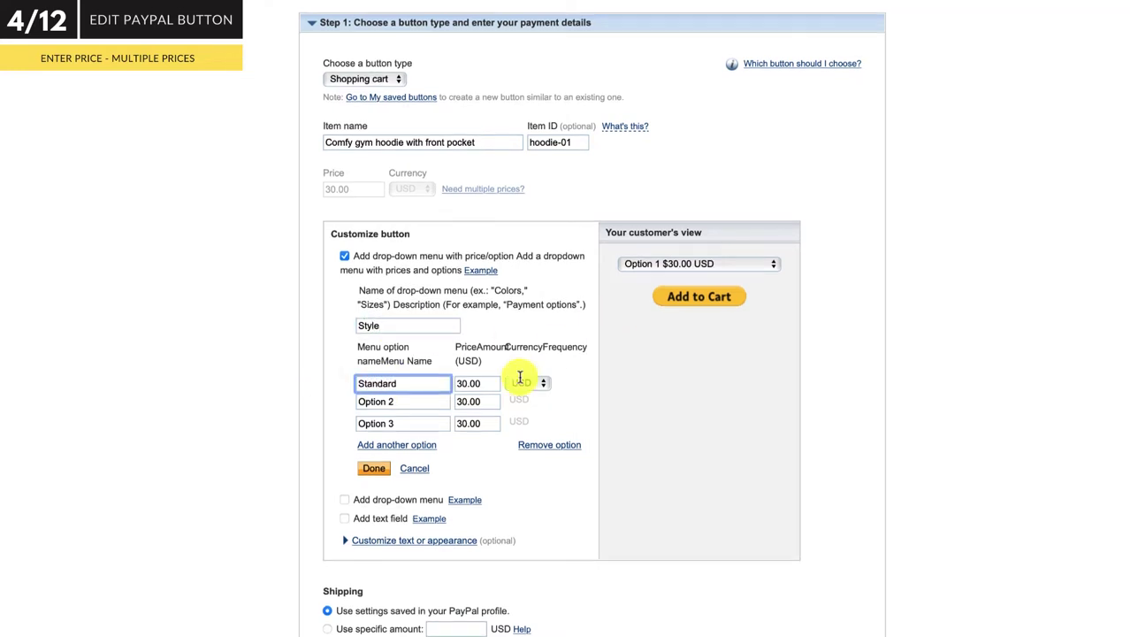
drag(416, 401, 340, 400)
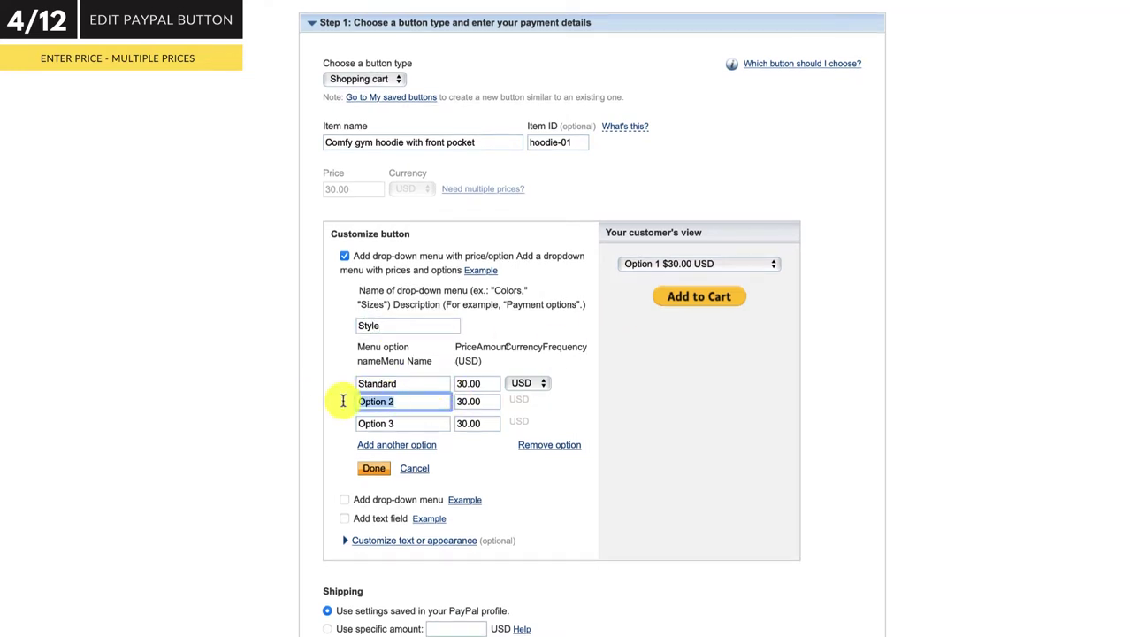
text(Glitter)
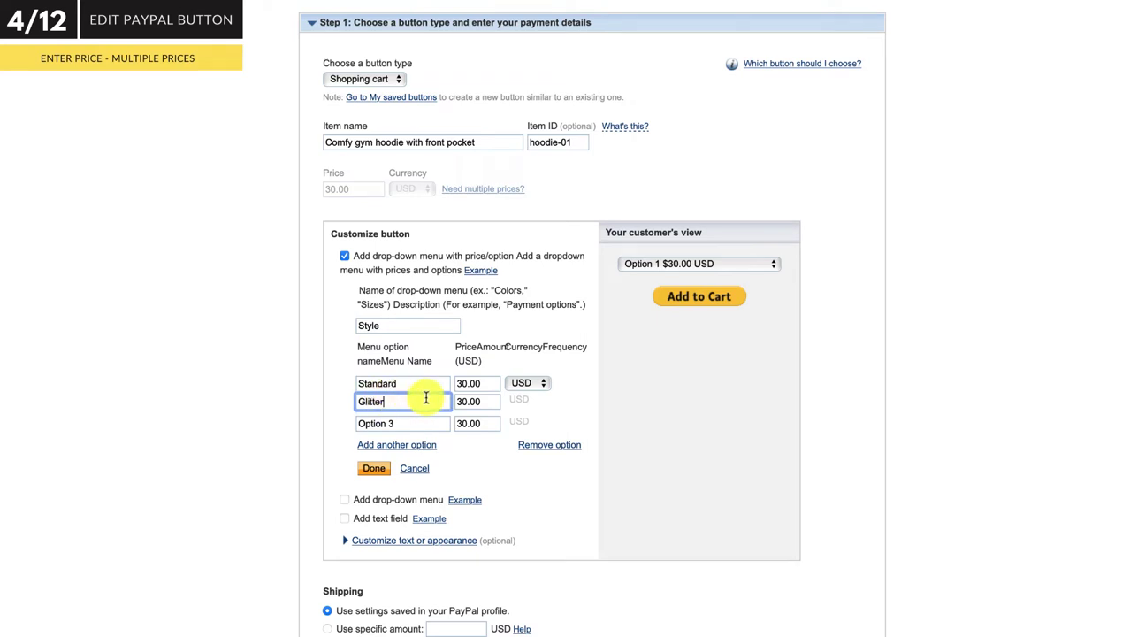
Price Glitter at 50.00, remove the unused third option, save, and check the preview.
click(479, 398)
text(50.00)
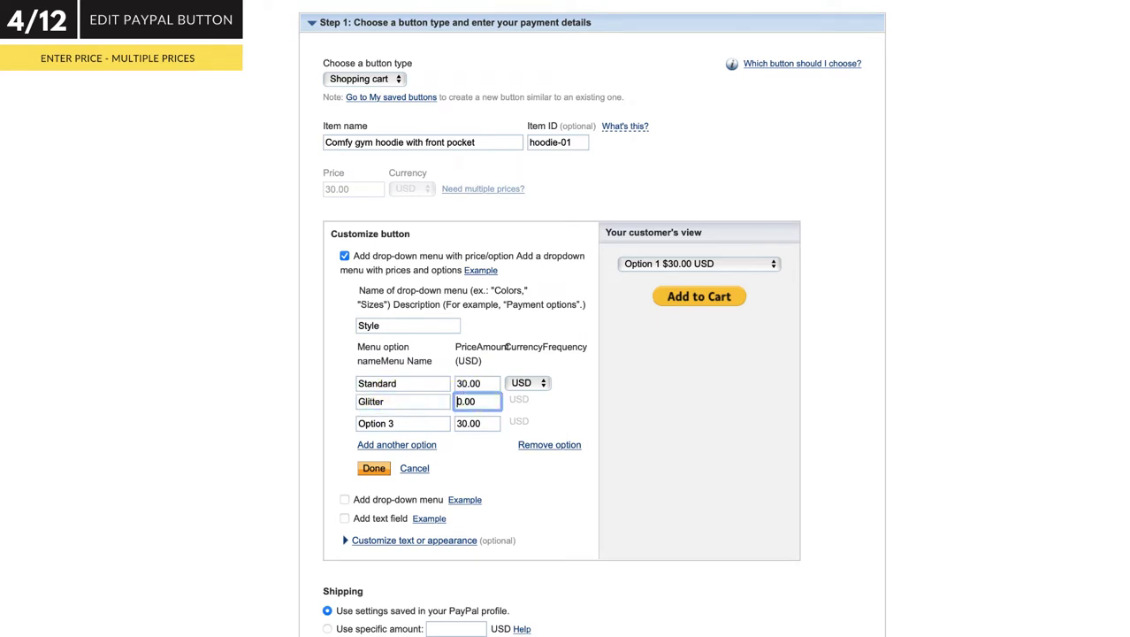
click(431, 422)
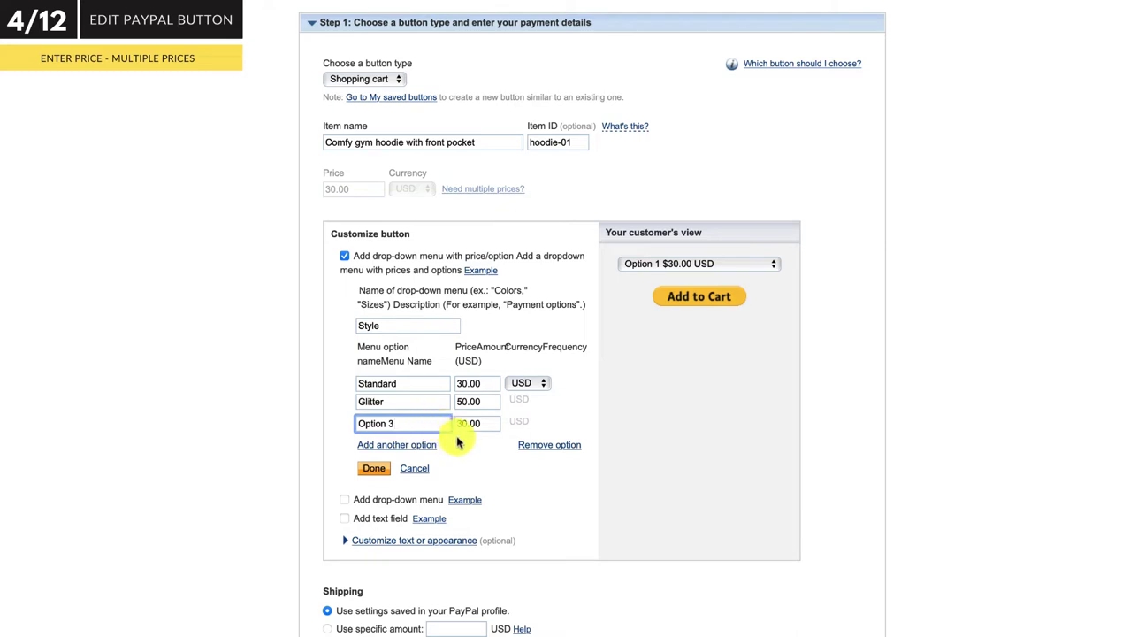
click(555, 445)
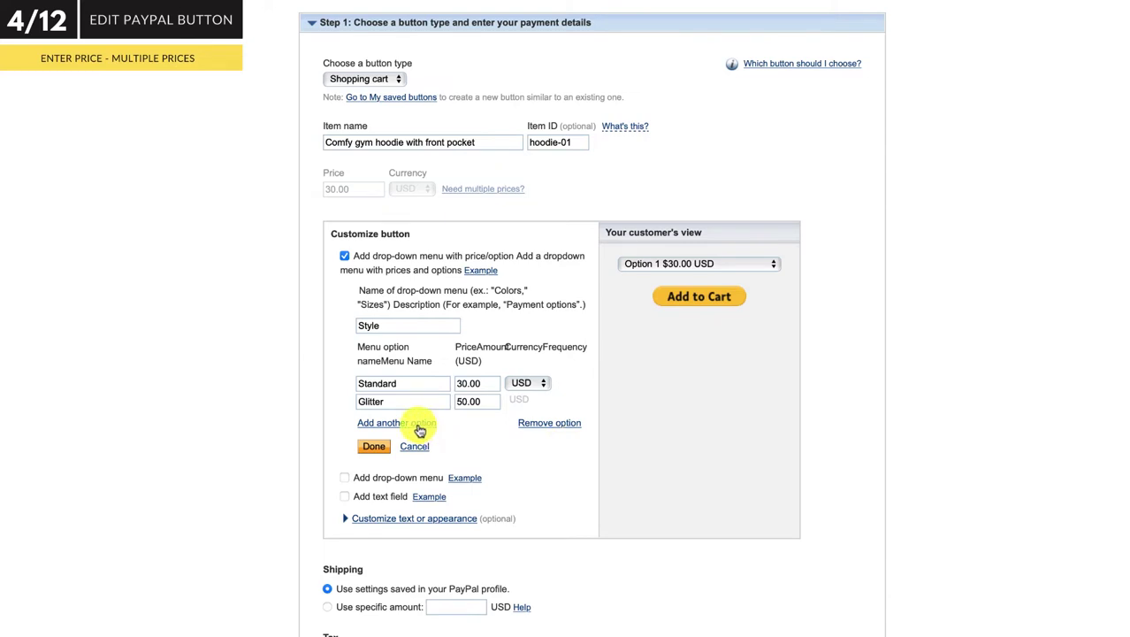
click(374, 448)
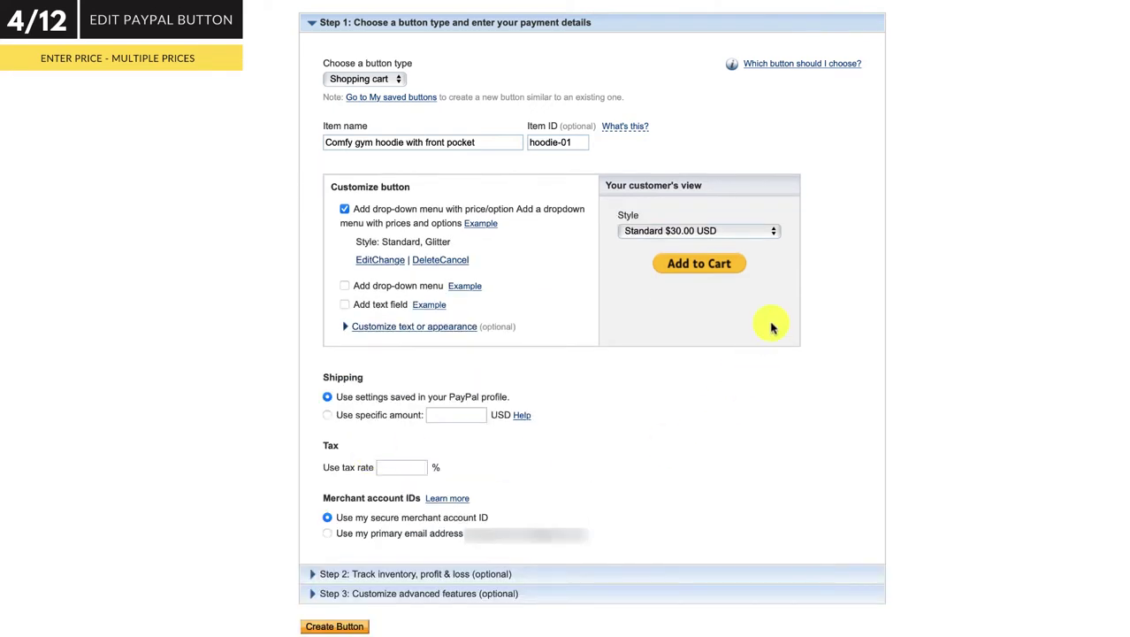
click(770, 230)
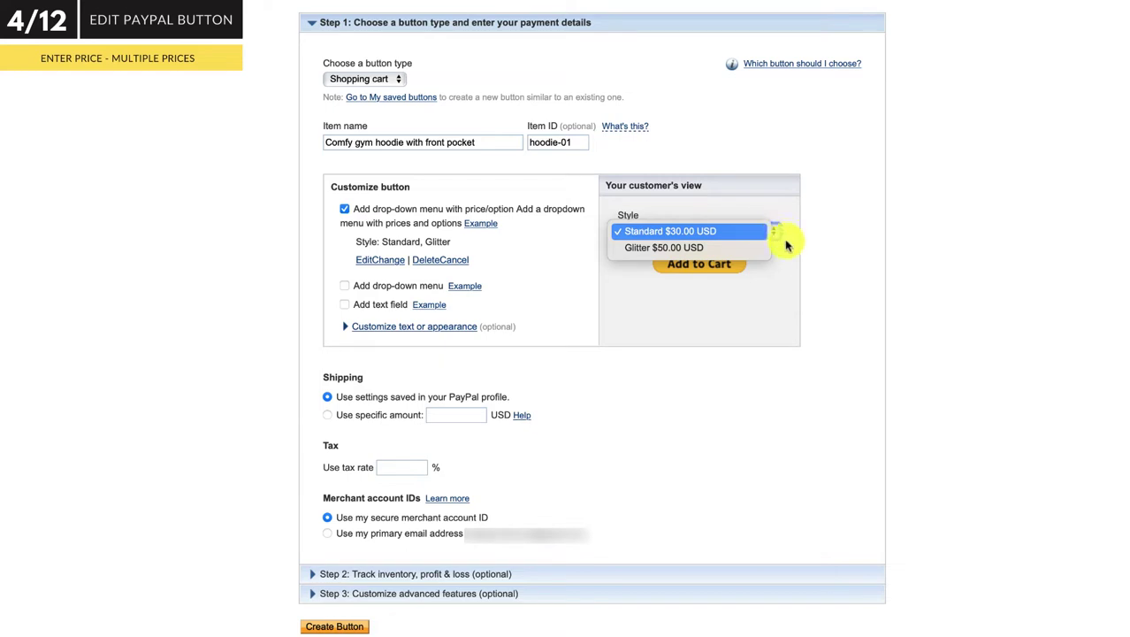
click(787, 260)
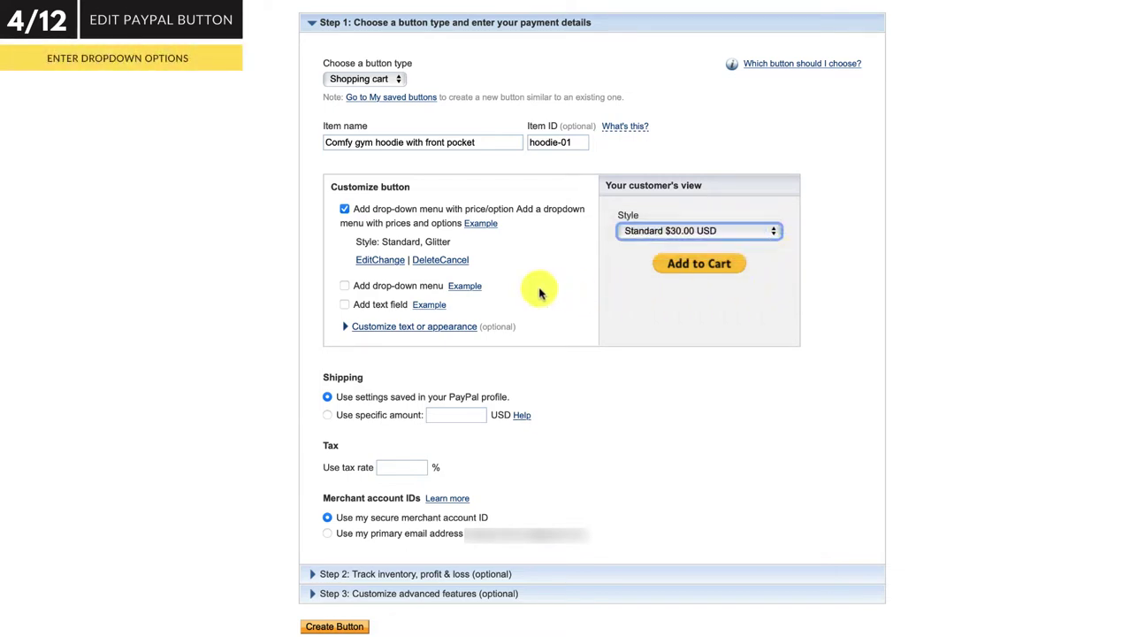
Add a second drop-down named Sizes with Small and Medium options.
click(344, 285)
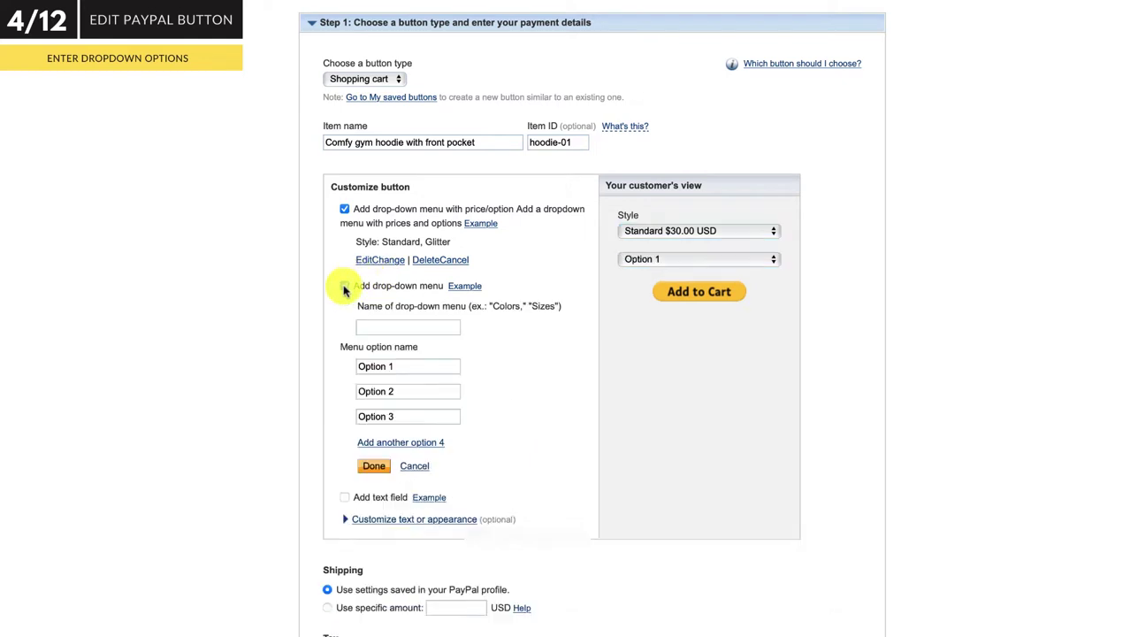
click(378, 324)
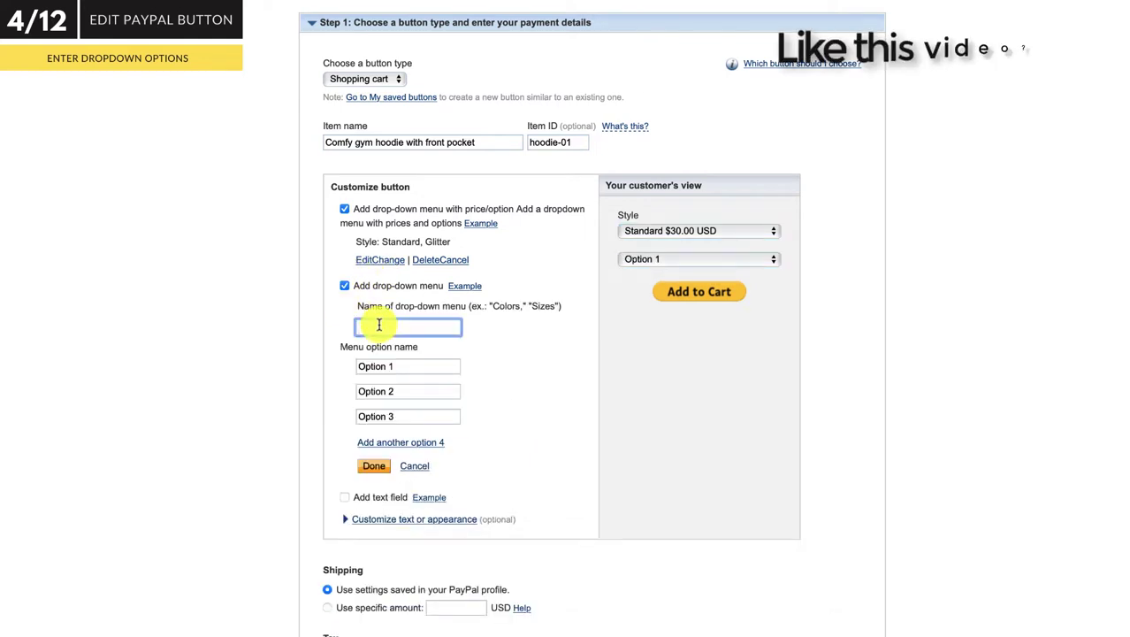
text(Sizes)
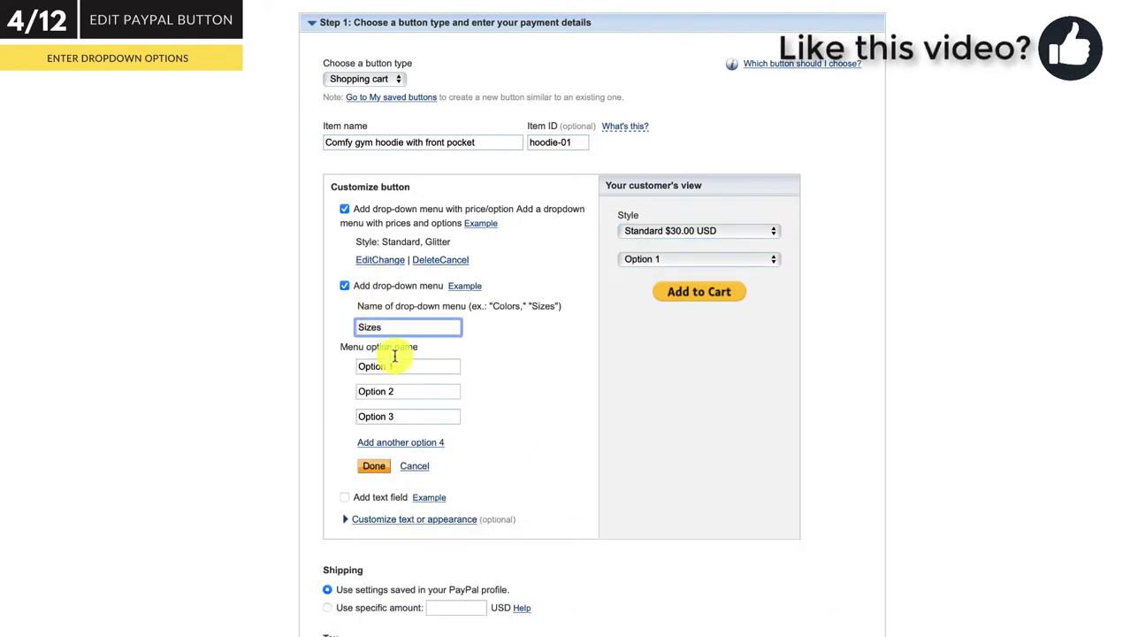
drag(396, 364, 336, 368)
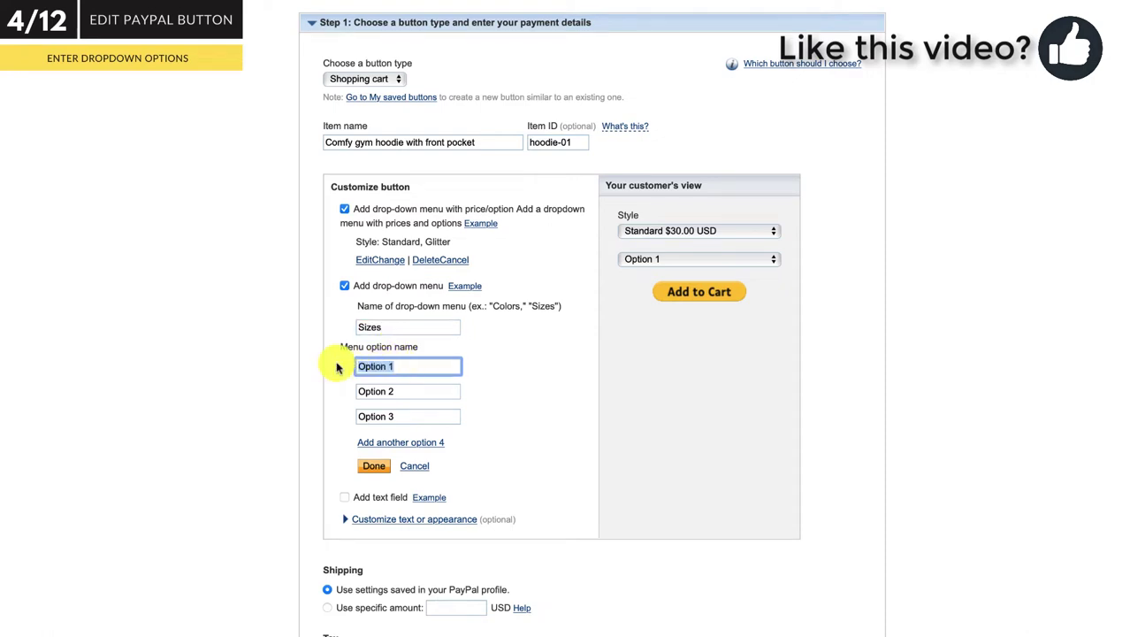
text(Small)
key(Tab)
text(Me)
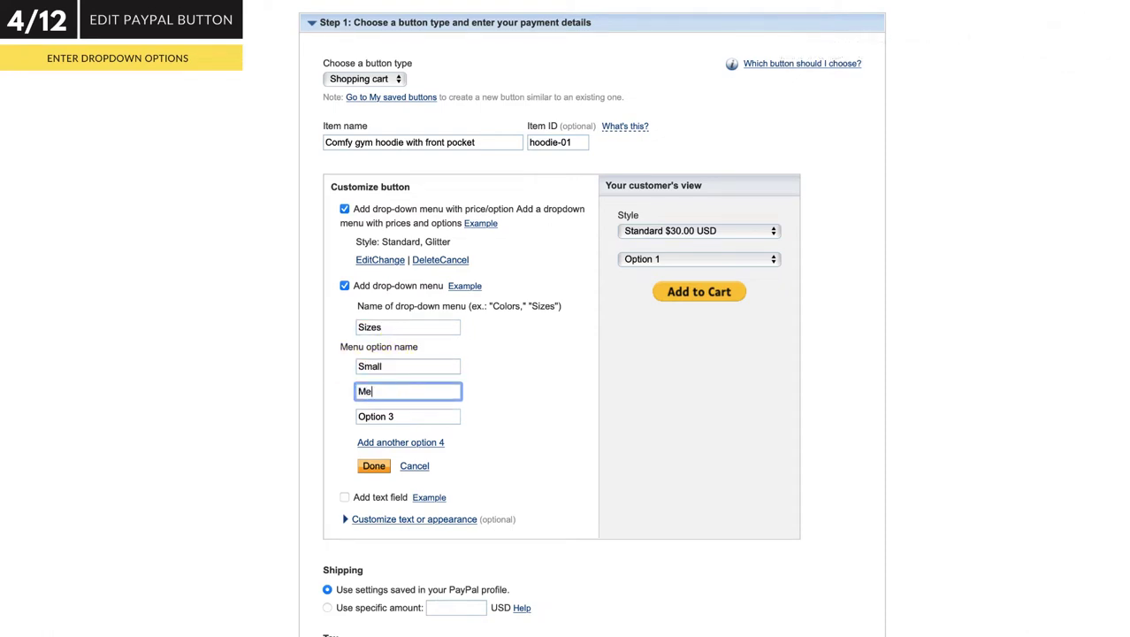
text(dium)
Add Large and a fourth Extra Large option, then save the Sizes menu.
key(Tab)
text(Ls)
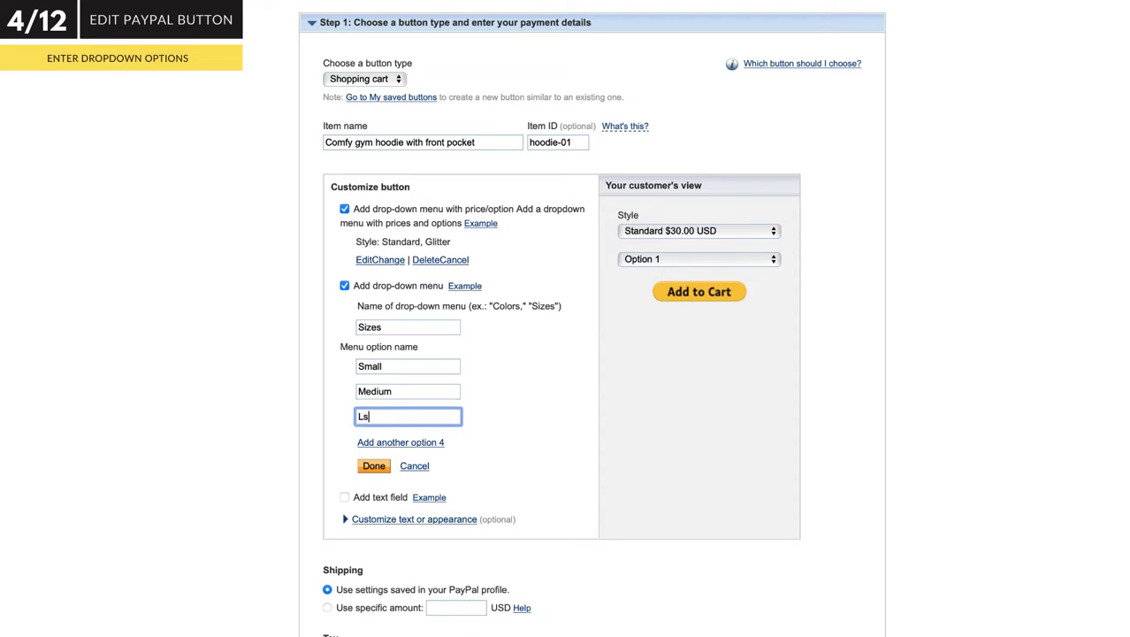
key(BackSpace)
text(arge)
click(376, 416)
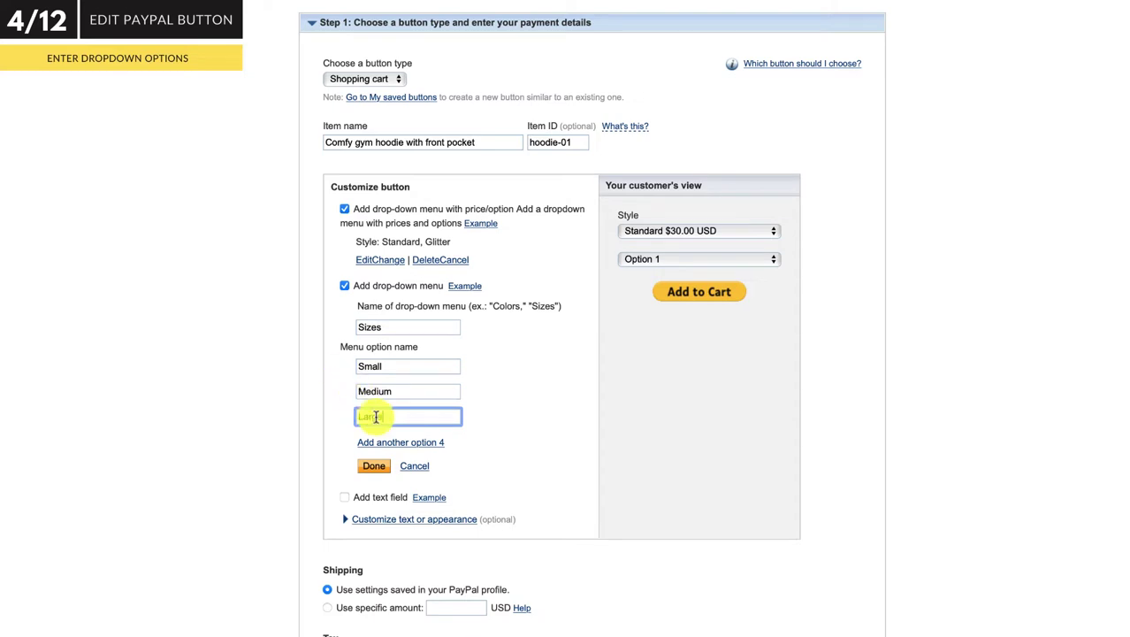
click(433, 442)
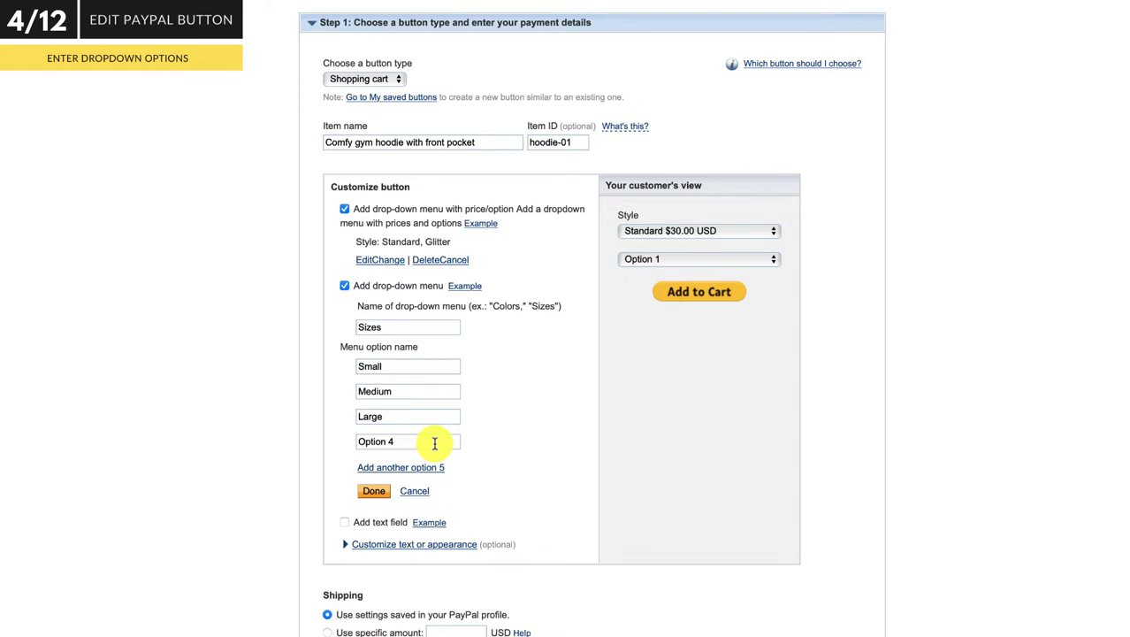
drag(434, 443, 348, 441)
text(E)
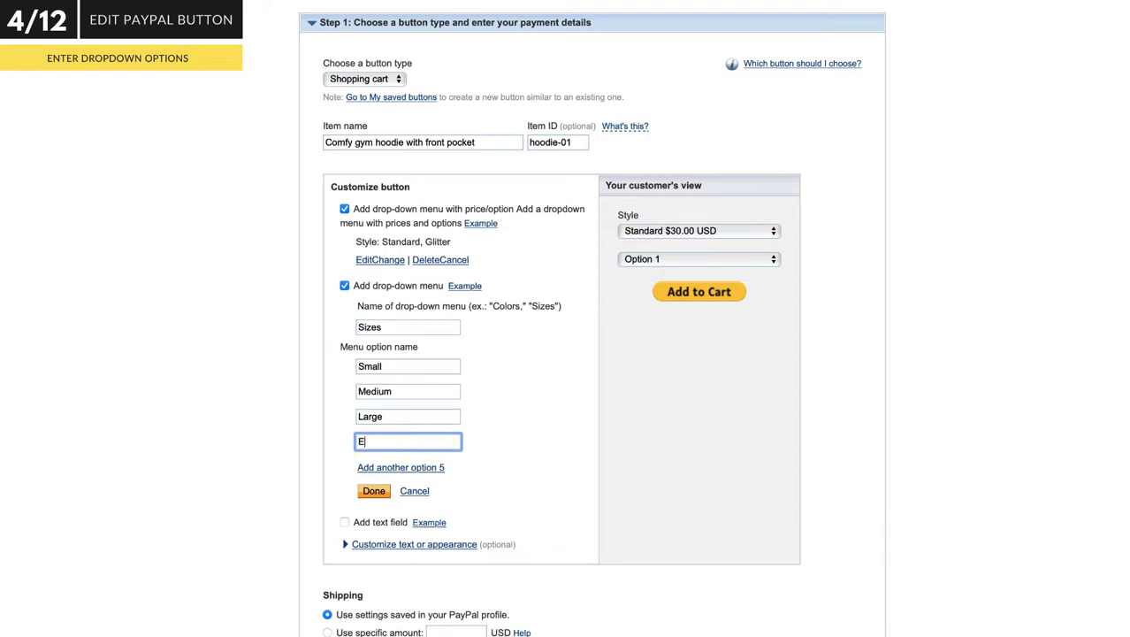
text(xtra Large)
click(375, 493)
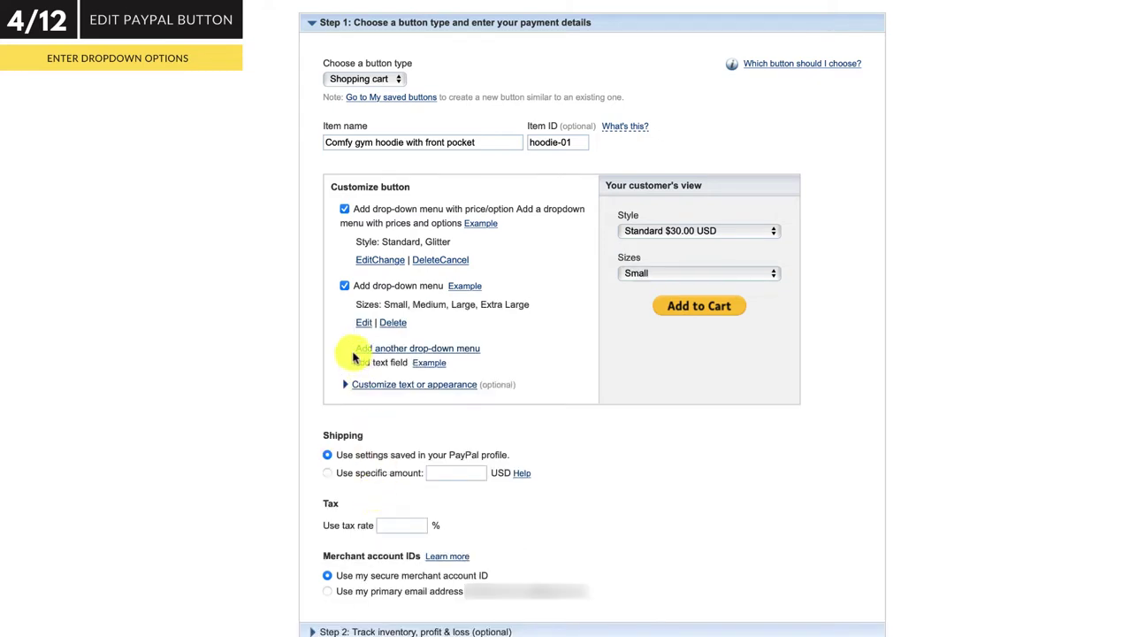
Add a third drop-down named Color with options Orange, Blue and Pink, and save it.
click(366, 348)
click(371, 368)
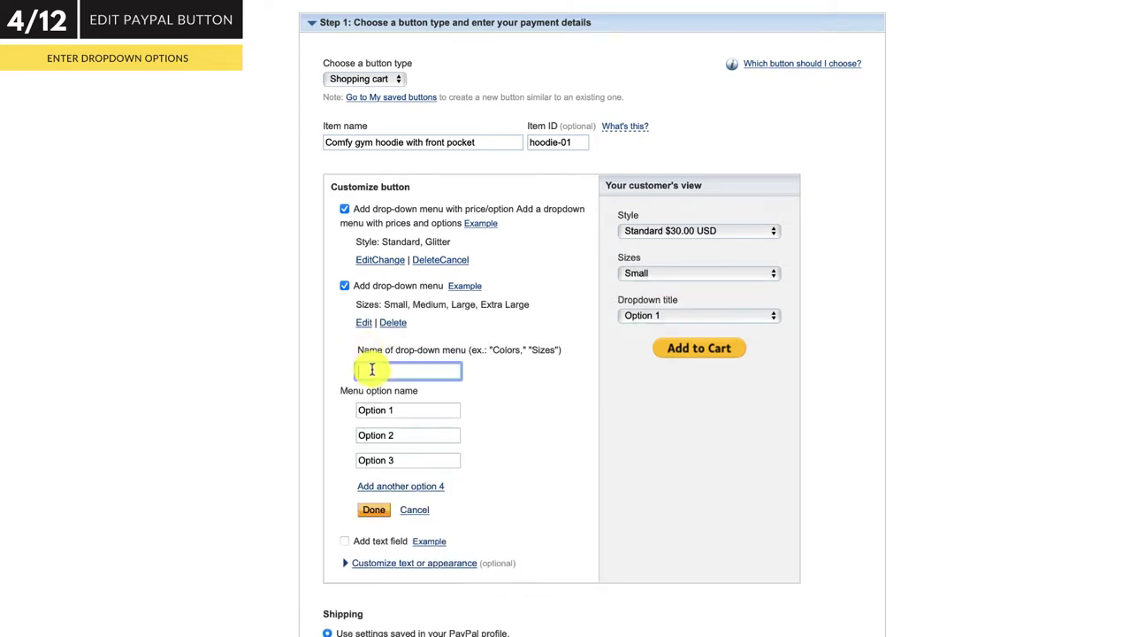
text(Color)
key(Tab)
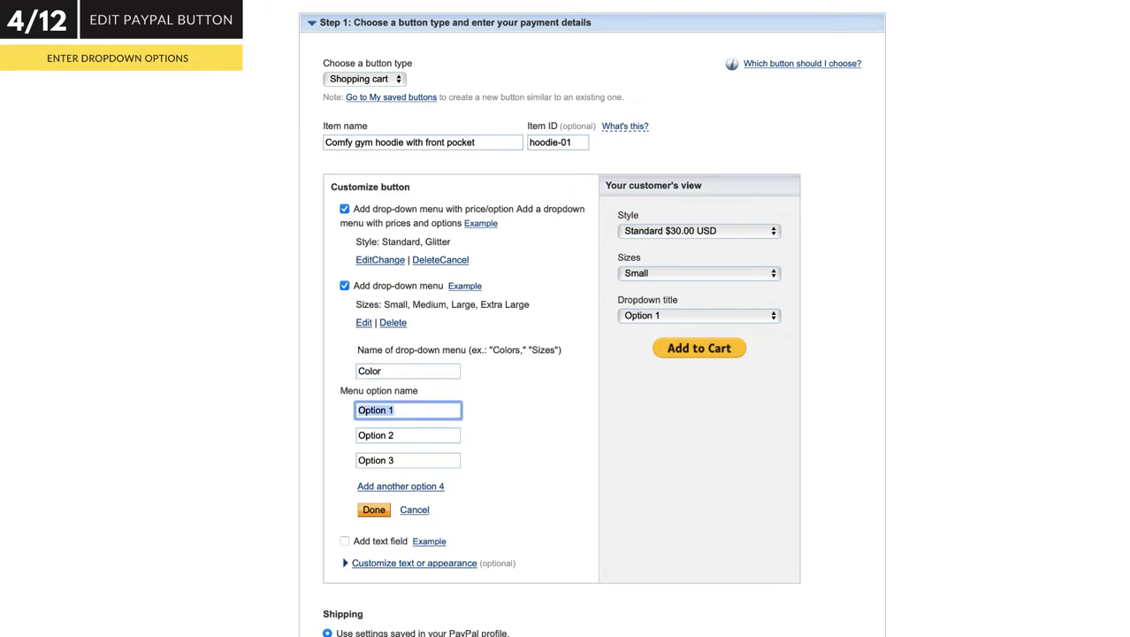
text(Orange)
key(Tab)
text(Blue)
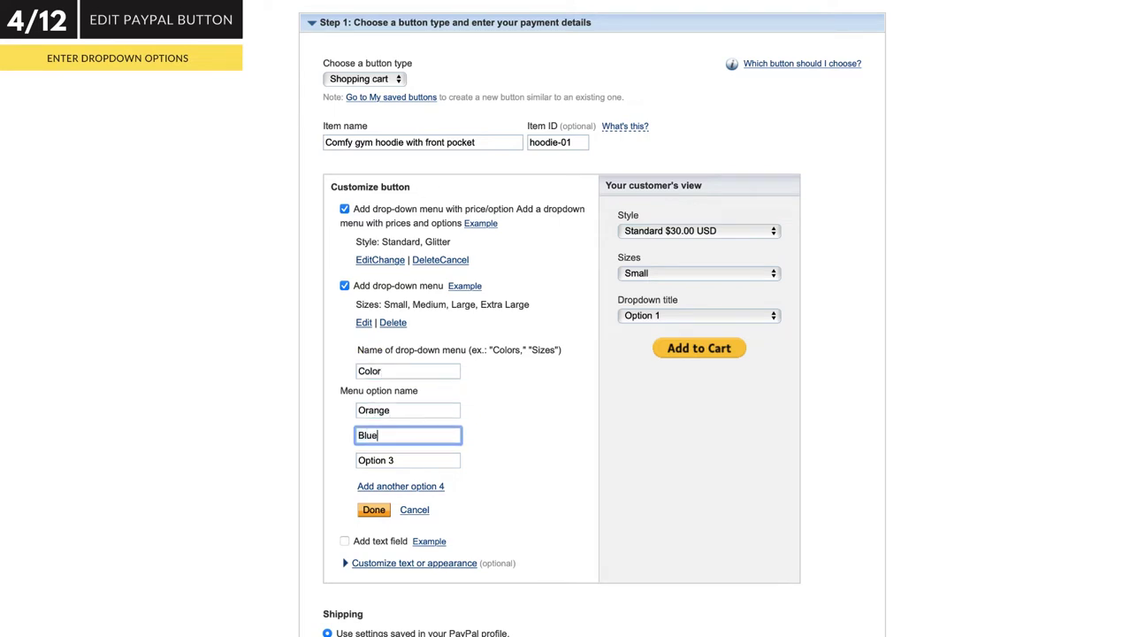
key(Tab)
text(Pink)
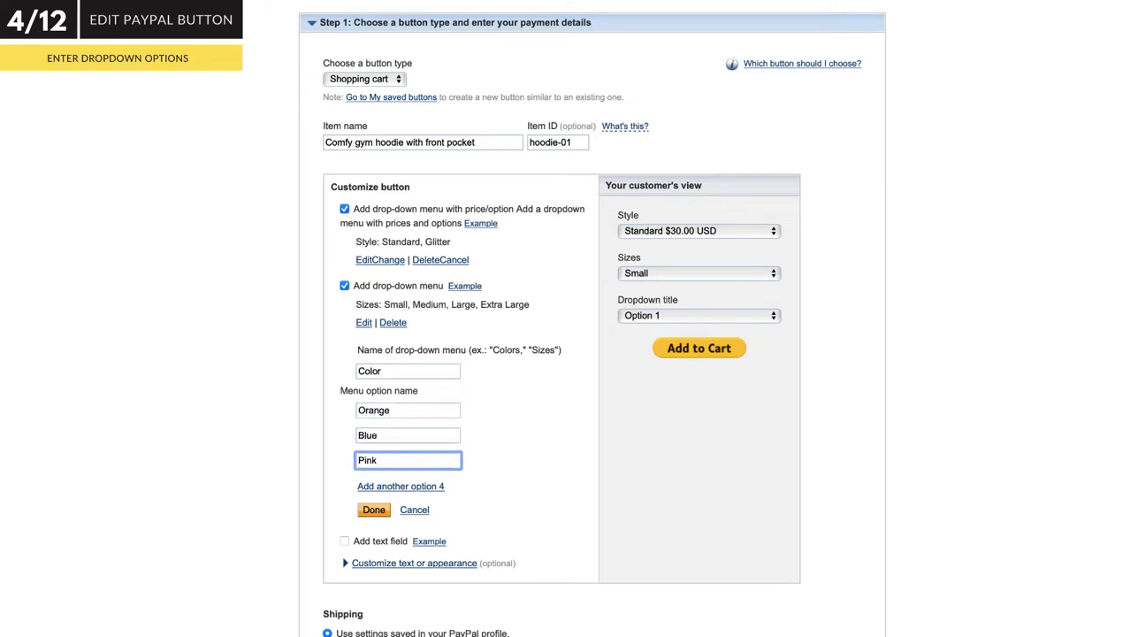
click(373, 509)
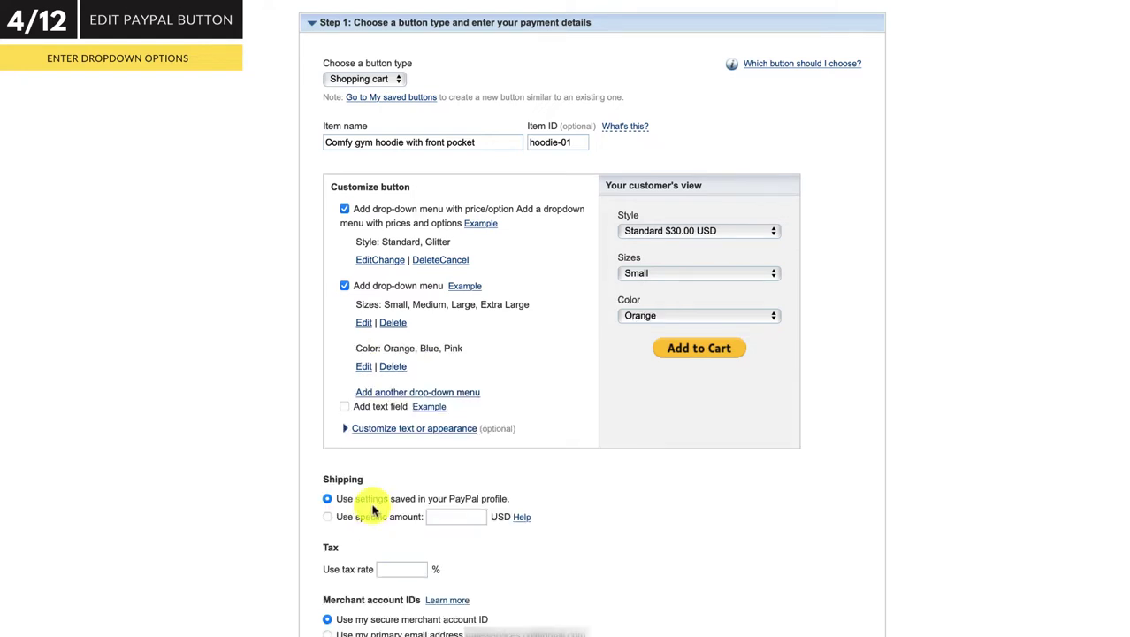
click(344, 407)
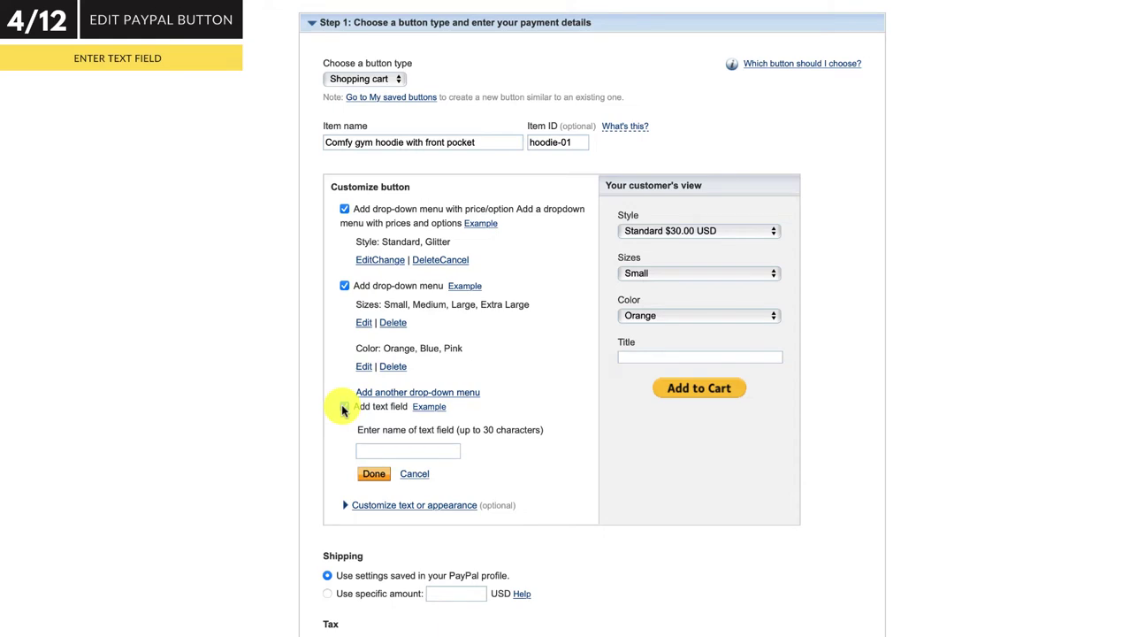
click(369, 451)
text(Custom)
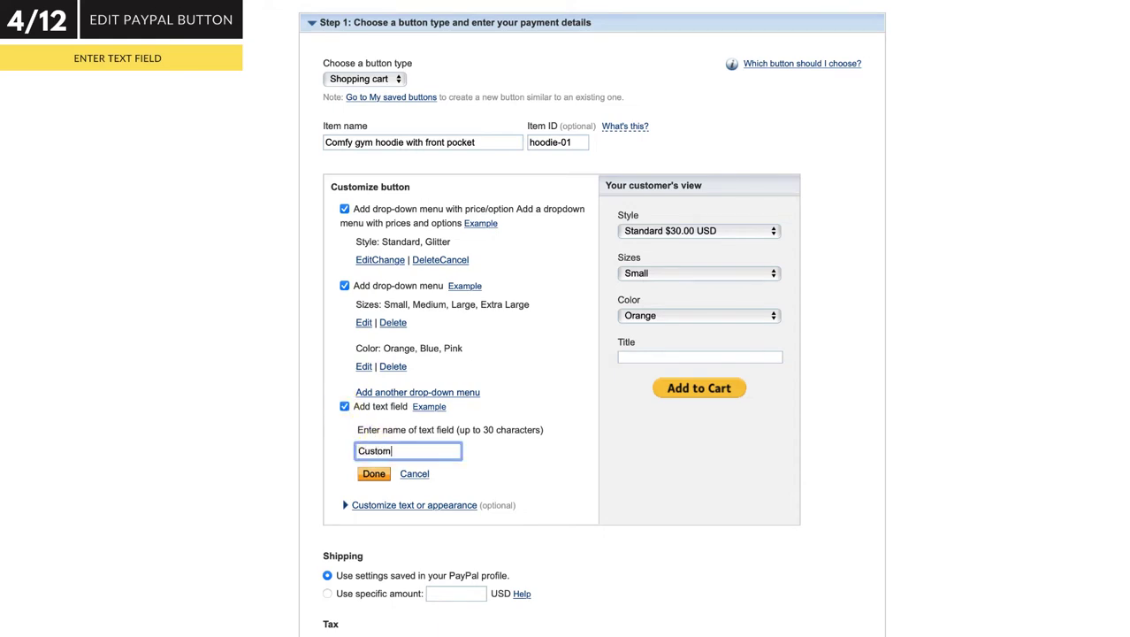
text(isation)
click(373, 474)
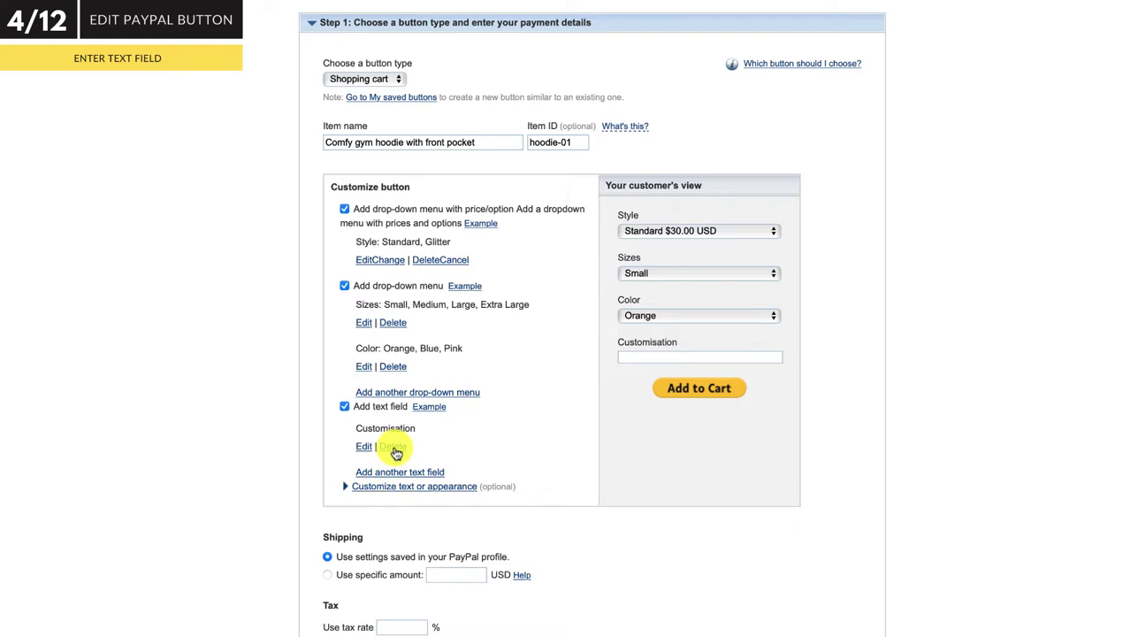
click(394, 448)
Choose 'Use your own button image' and paste the wixstatic image URL as its address.
click(397, 430)
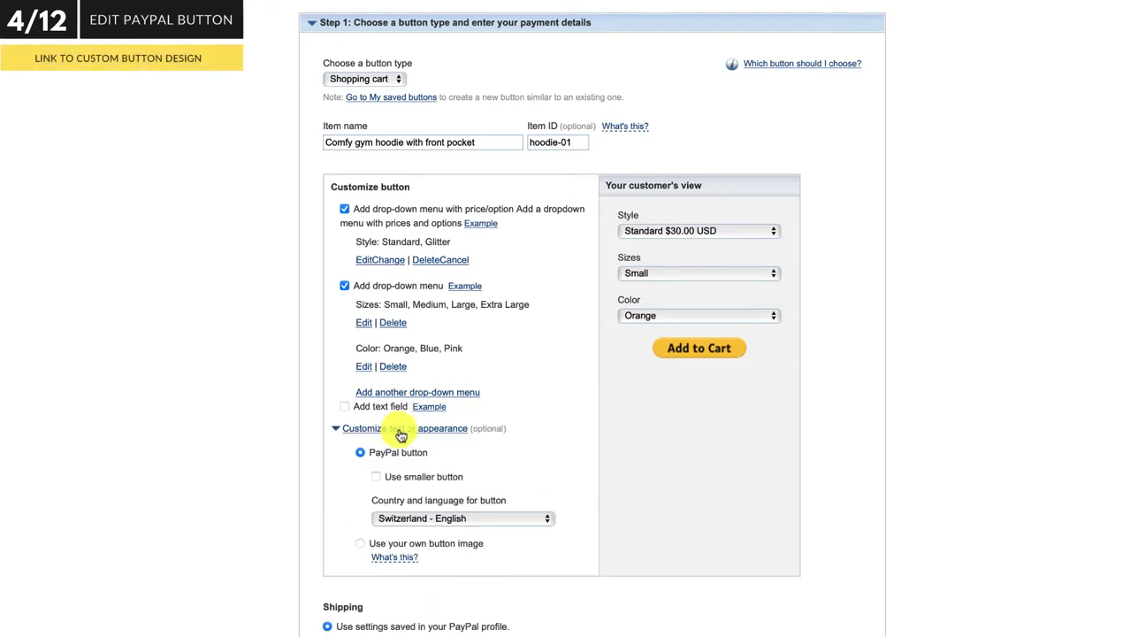
click(376, 476)
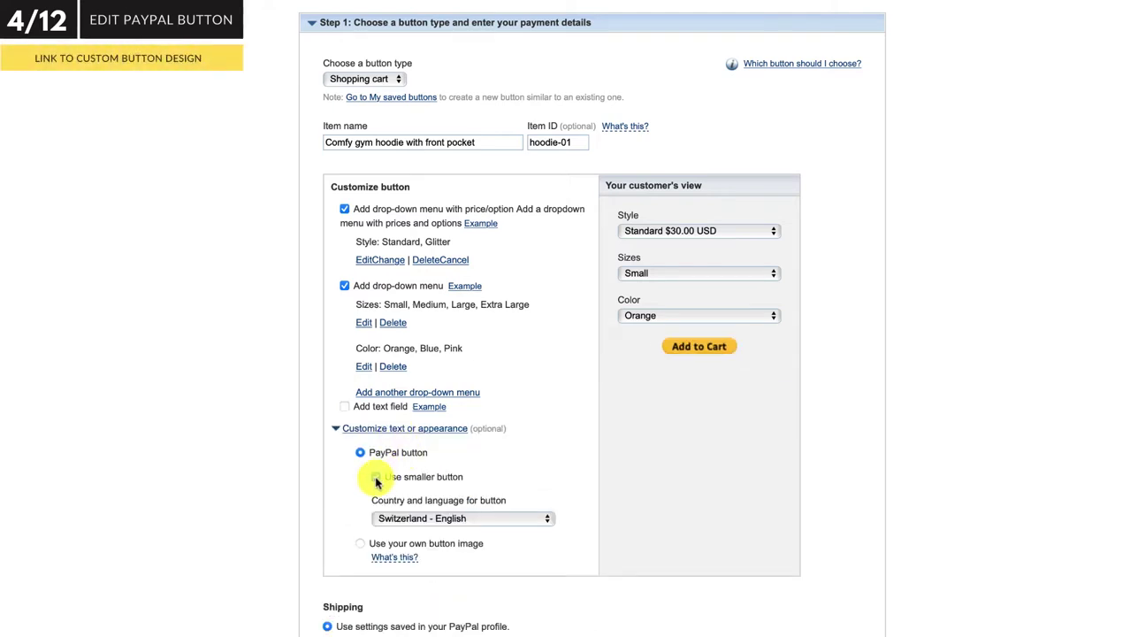
click(361, 542)
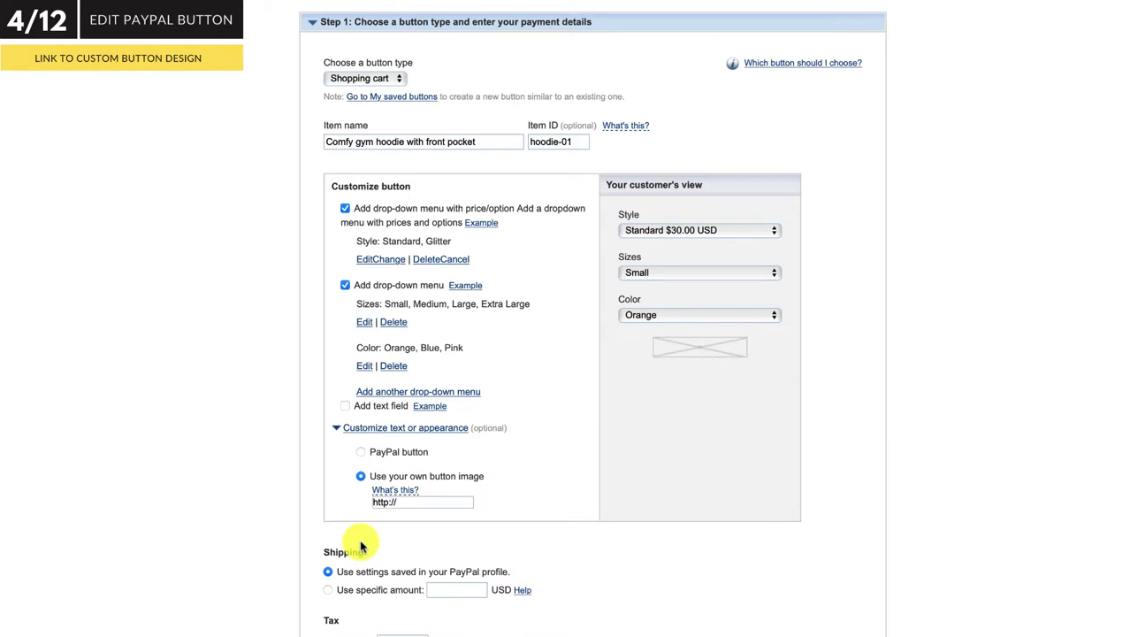
click(399, 499)
drag(398, 500, 374, 500)
key(ctrl+v)
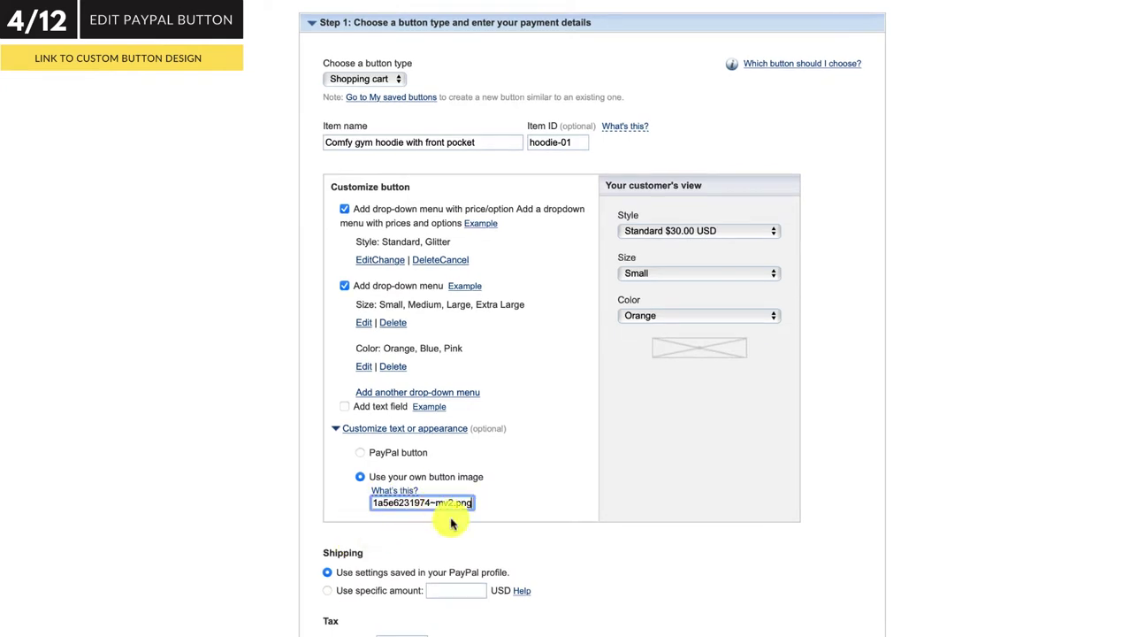
click(509, 522)
scroll(508, 521, down, 3)
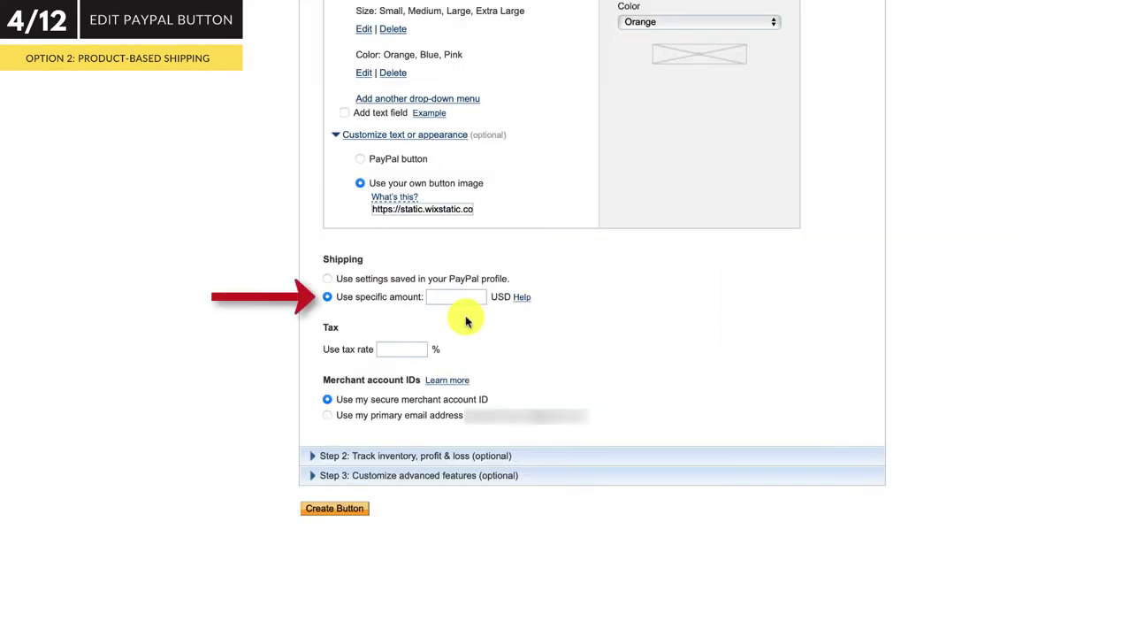
Enter 5.00 as the specific USD shipping amount.
click(469, 296)
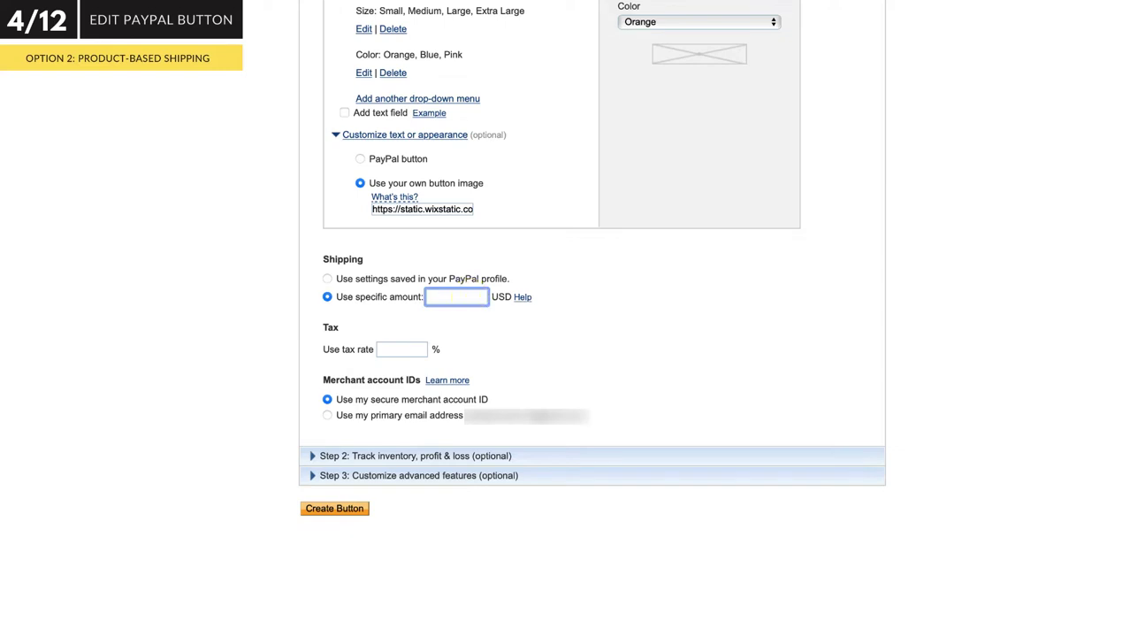
text(5.00)
click(628, 320)
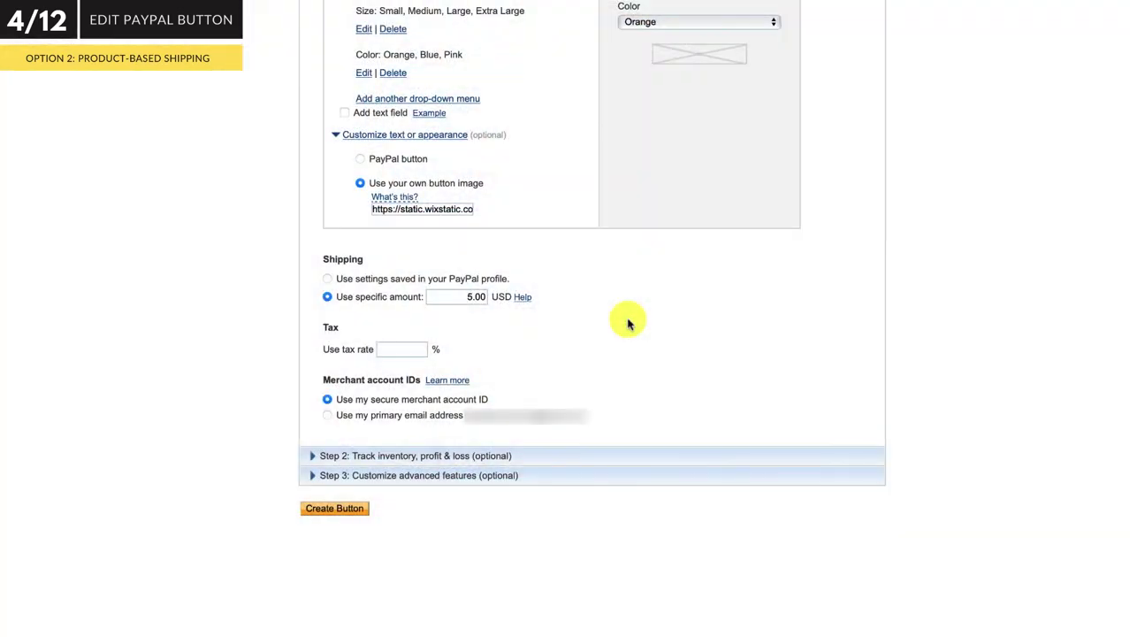
Select 'Use settings saved in your PayPal profile' for shipping.
click(327, 279)
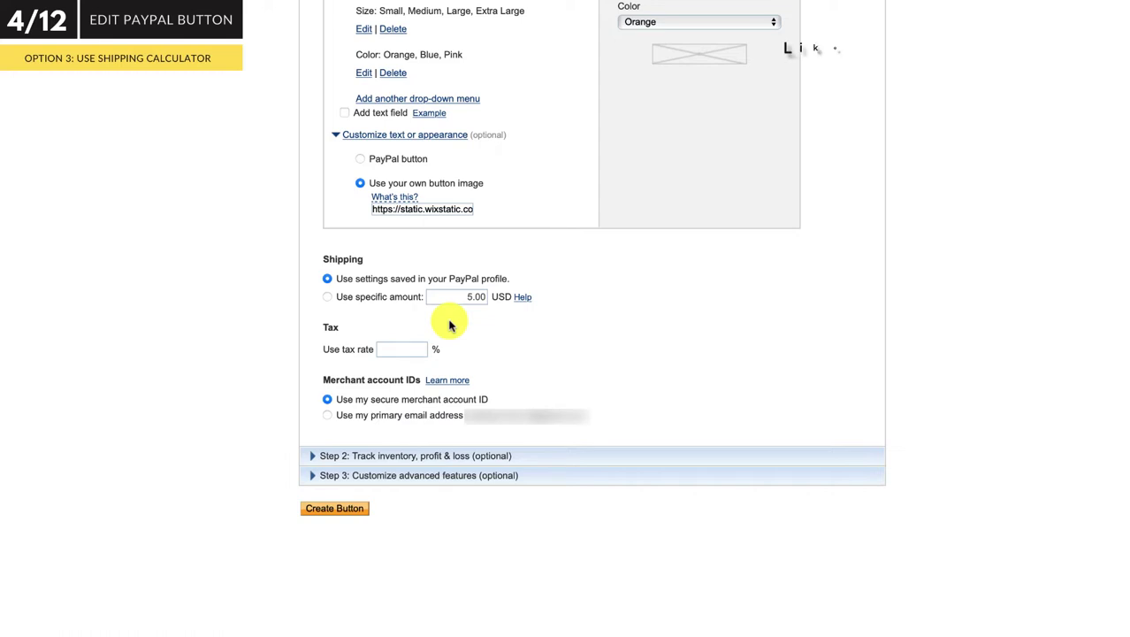
Switch shipping back to a specific amount and set it to 0.00 USD.
click(332, 299)
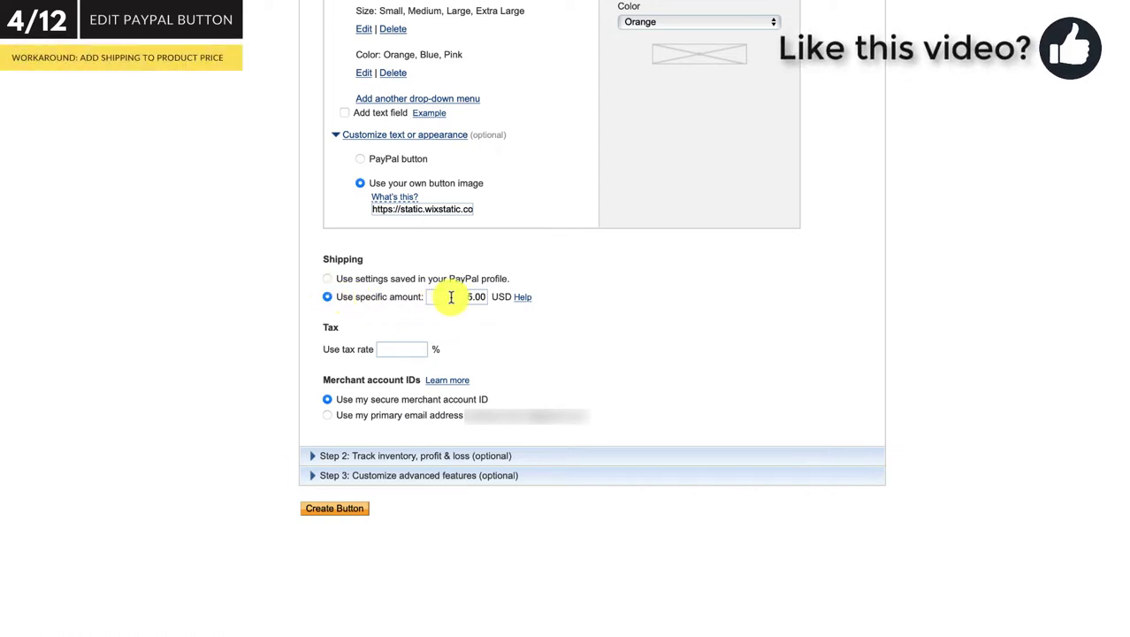
drag(449, 298, 497, 298)
text(0.00)
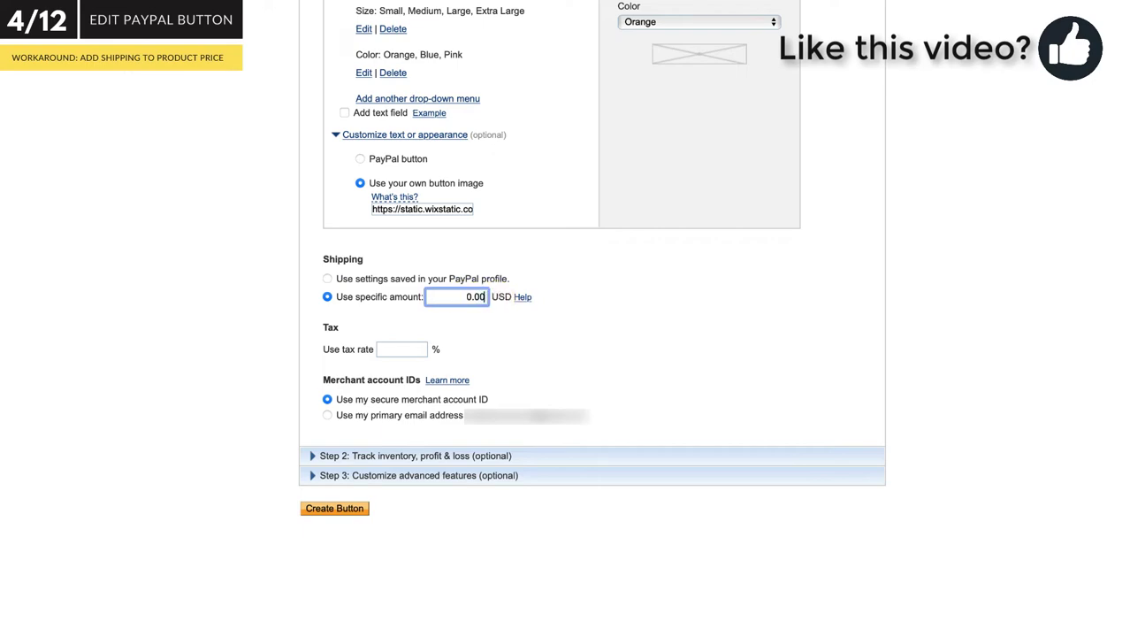
click(568, 328)
Overwrite the Standard option's 30.00 price with 35.00 as a preview, without keeping it.
scroll(567, 328, up, 5)
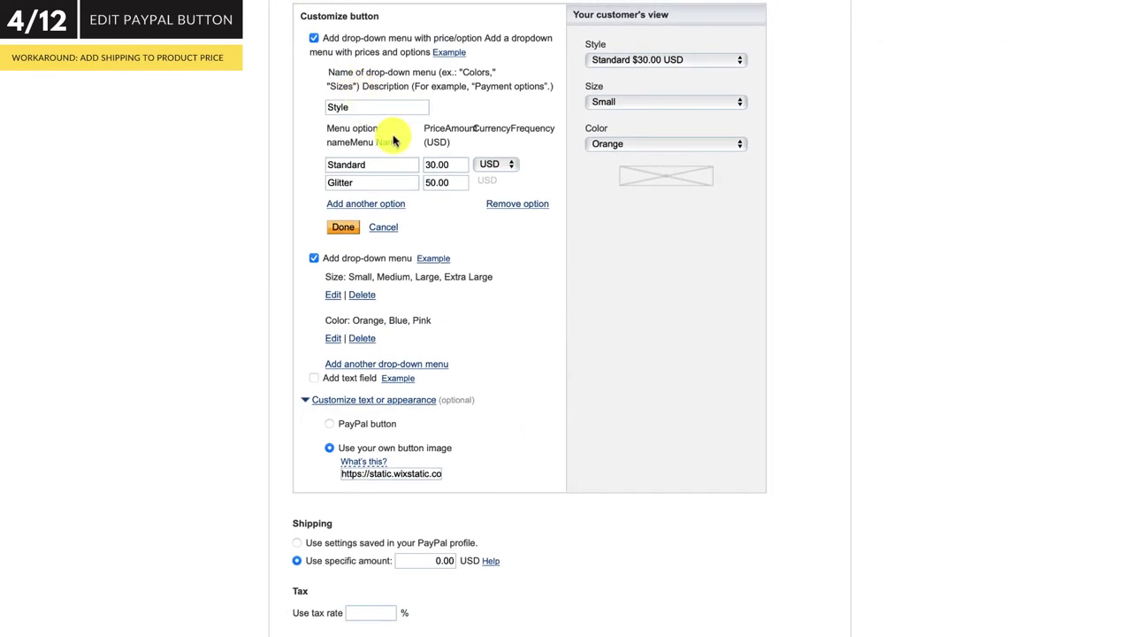
double_click(445, 161)
text(35.00)
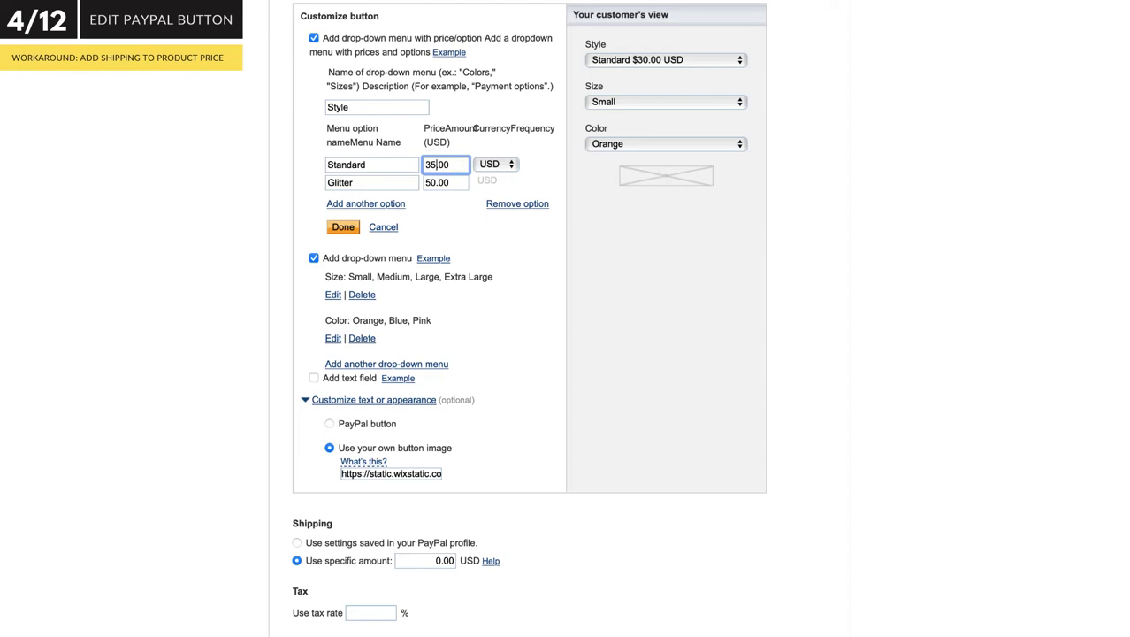
double_click(442, 181)
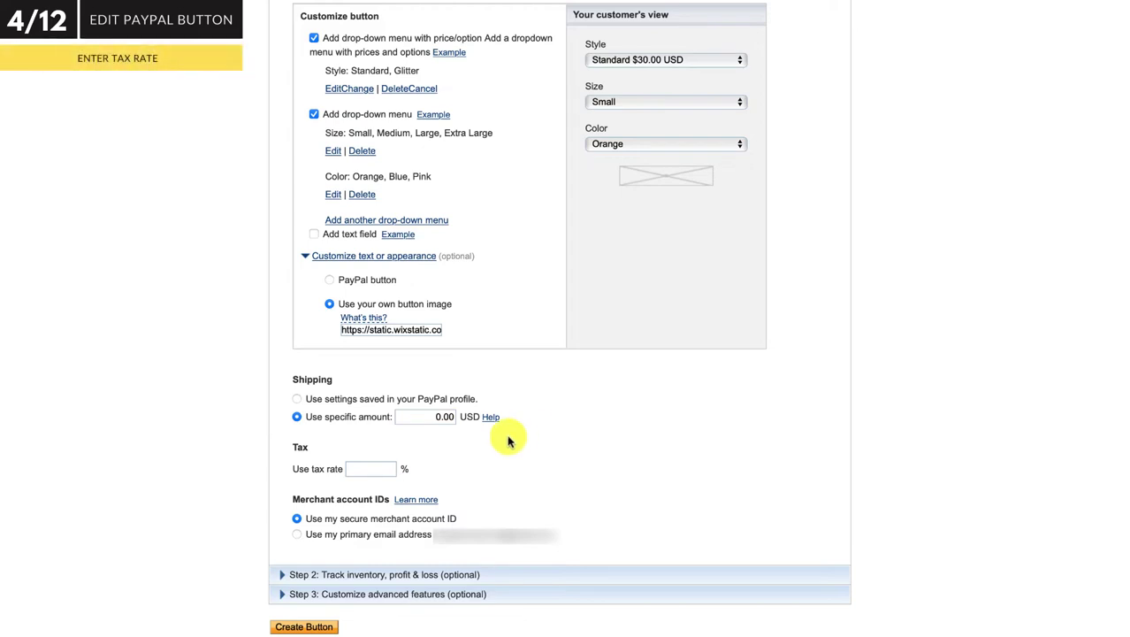
click(383, 467)
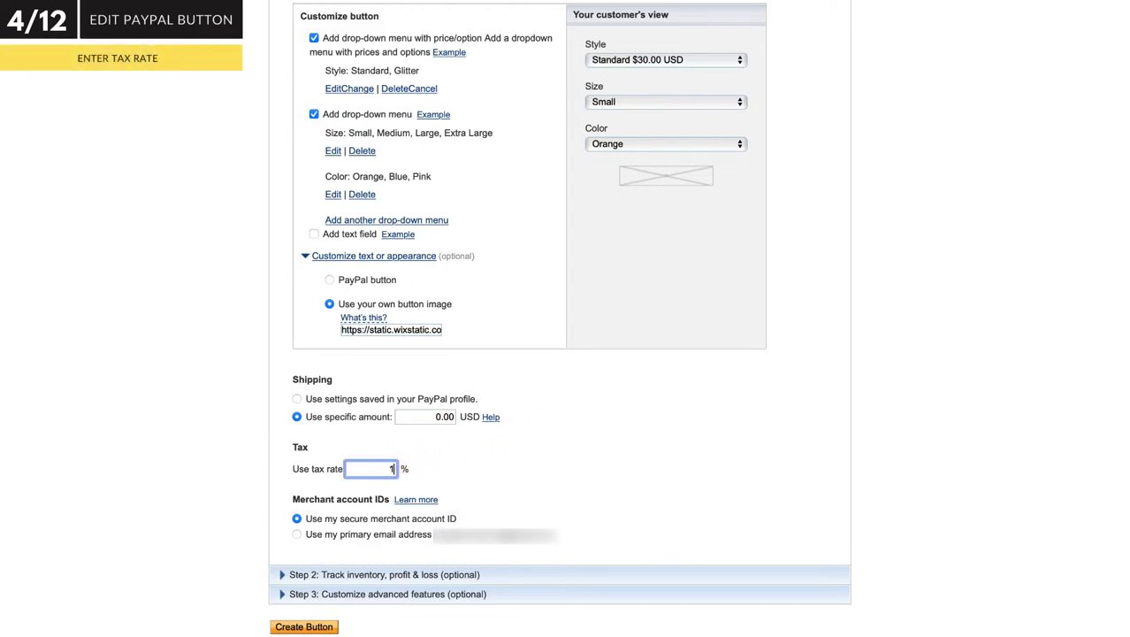
text(10)
click(547, 482)
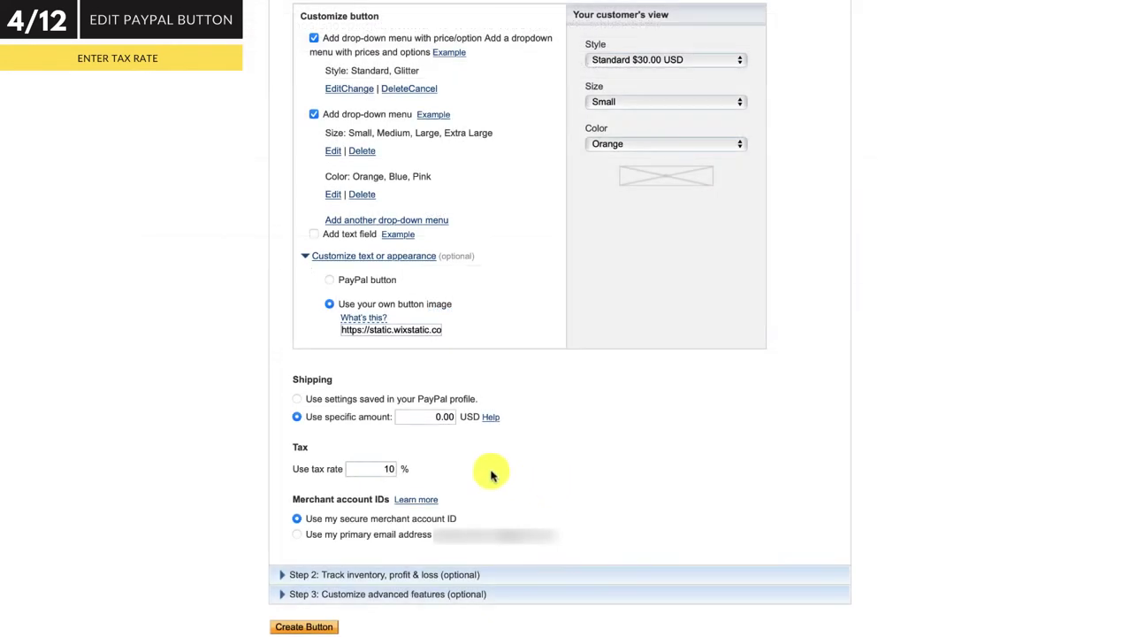
click(396, 468)
key(BackSpace)
key(BackSpace)
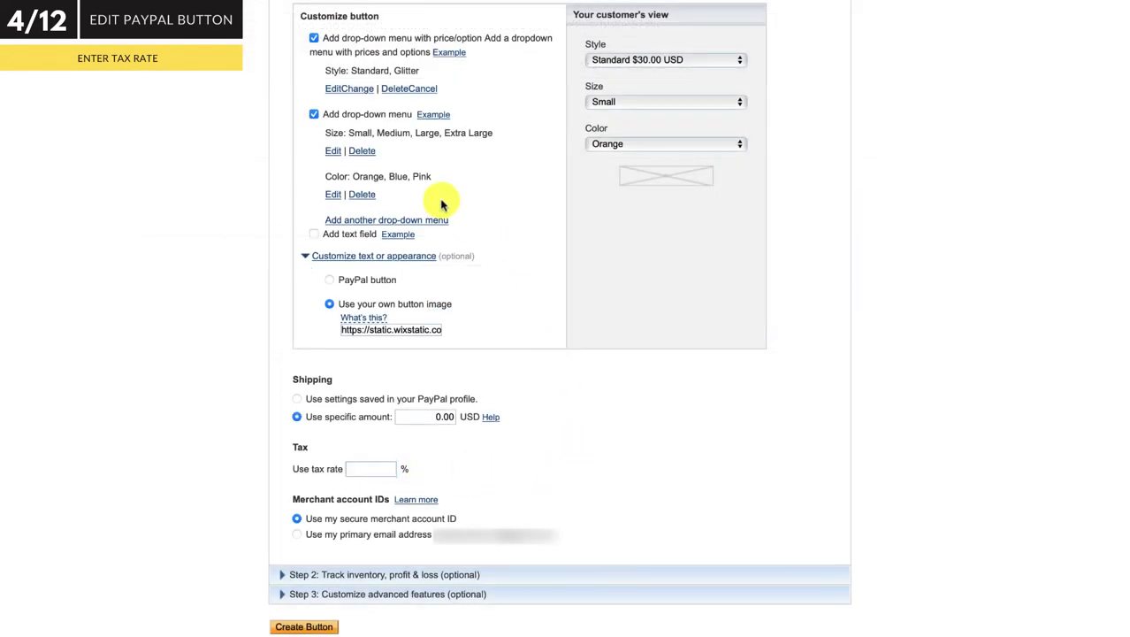
Try Standard 33.00 and Glitter 55.00 in the Style options, then cancel the changes.
click(350, 89)
double_click(461, 163)
text(33.00)
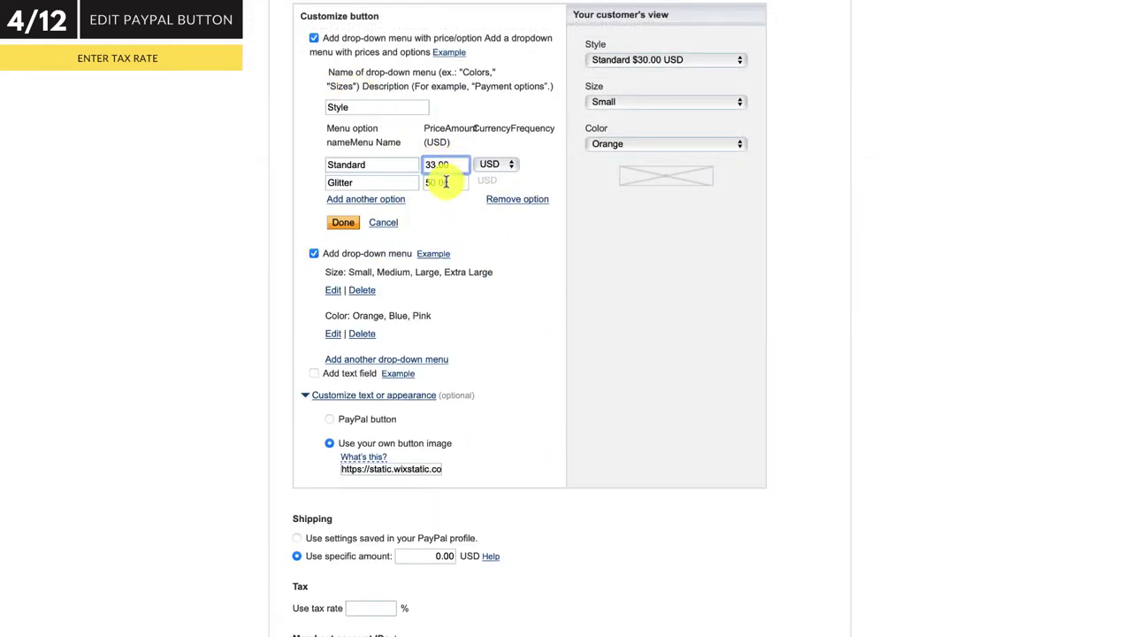
key(Tab)
text(55.00)
click(617, 230)
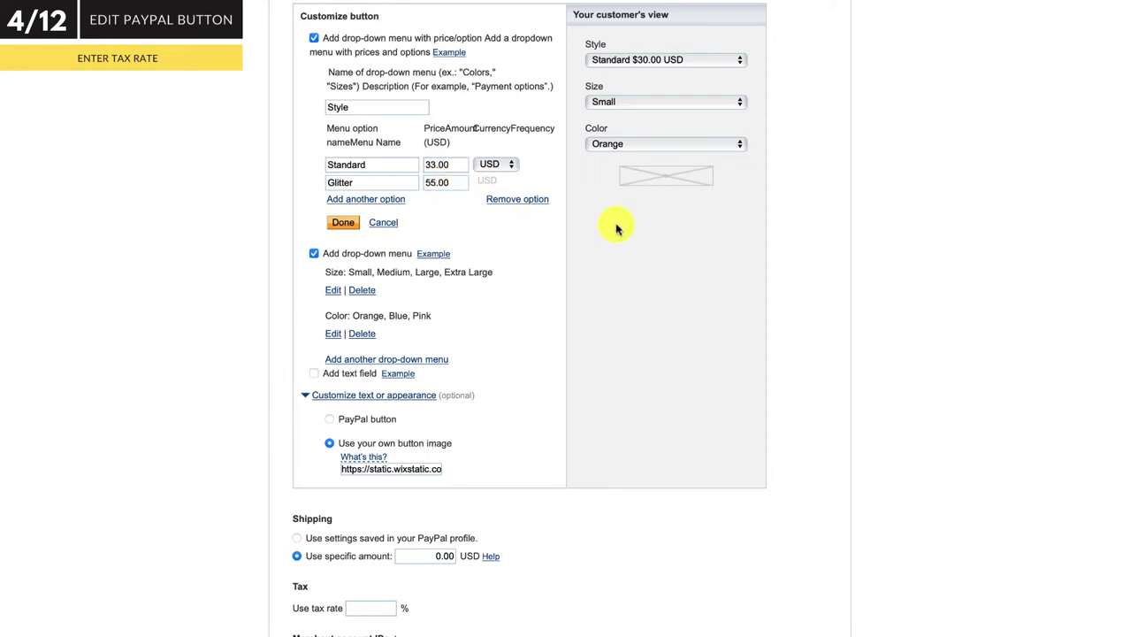
click(386, 225)
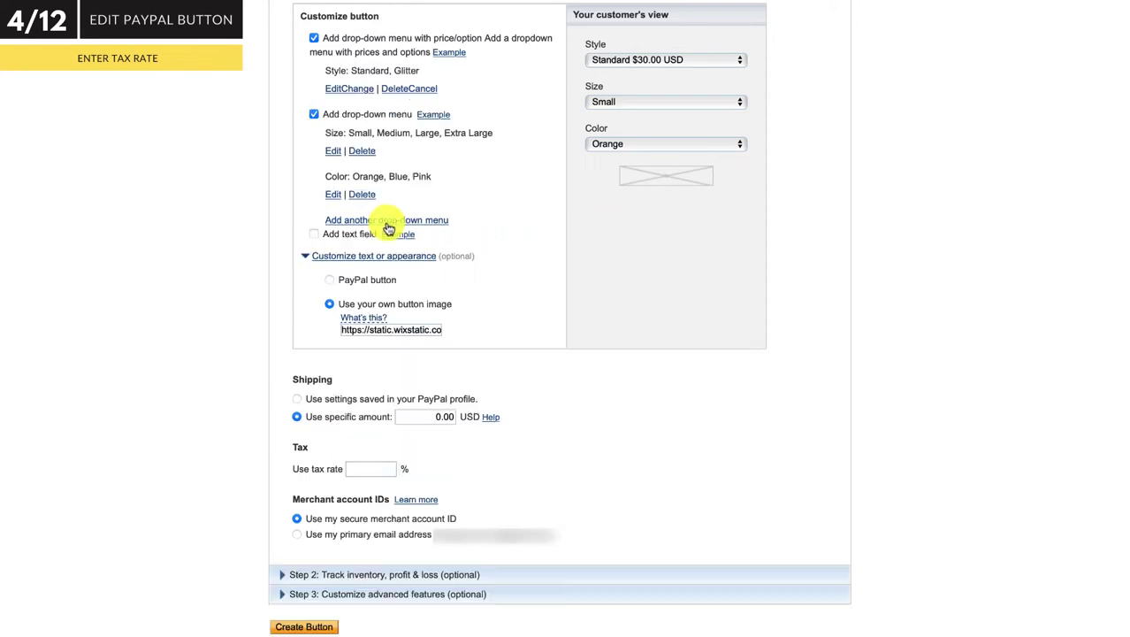
Enter a 10% tax rate for the button.
click(376, 468)
text(10)
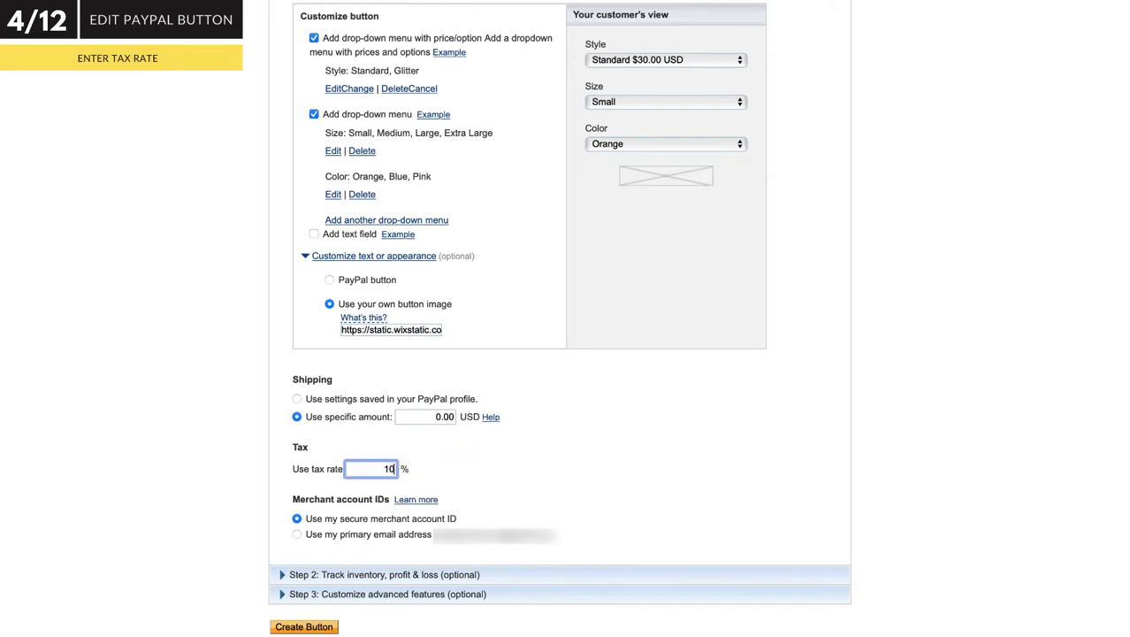
click(595, 511)
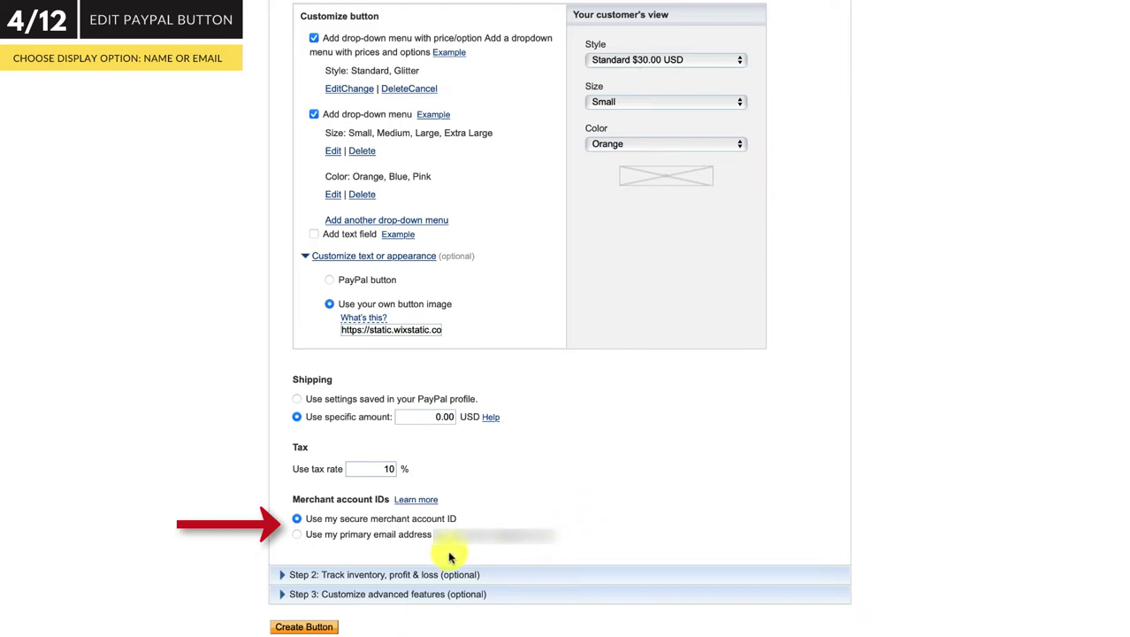
Choose the secure merchant account ID option.
click(296, 534)
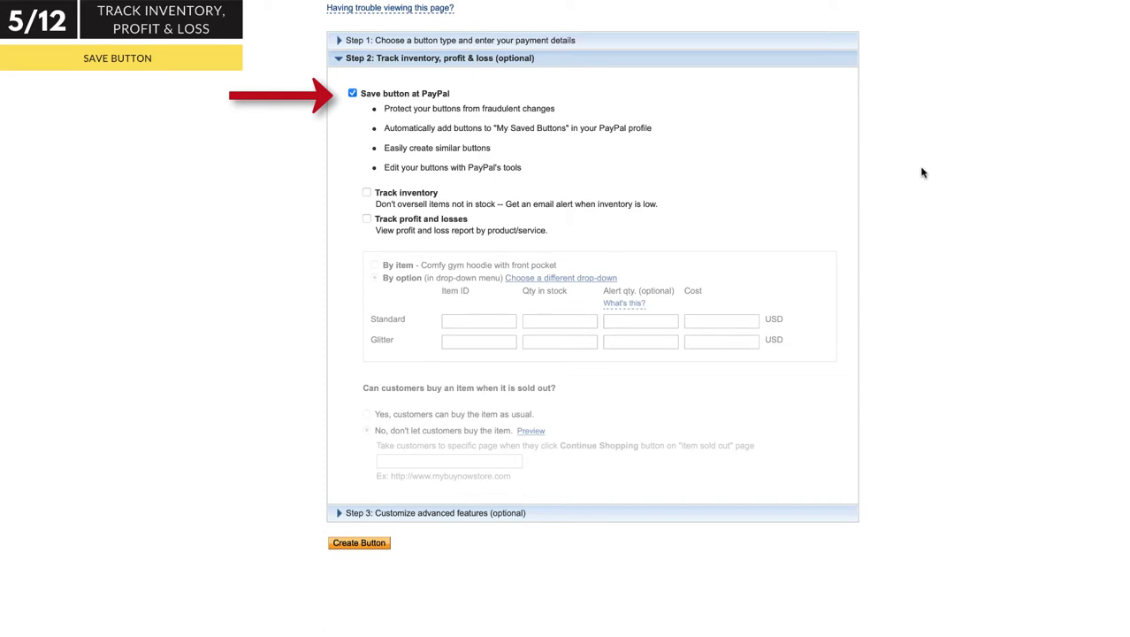
Turn on inventory tracking and review the Standard option's item ID, stock and alert fields.
click(922, 173)
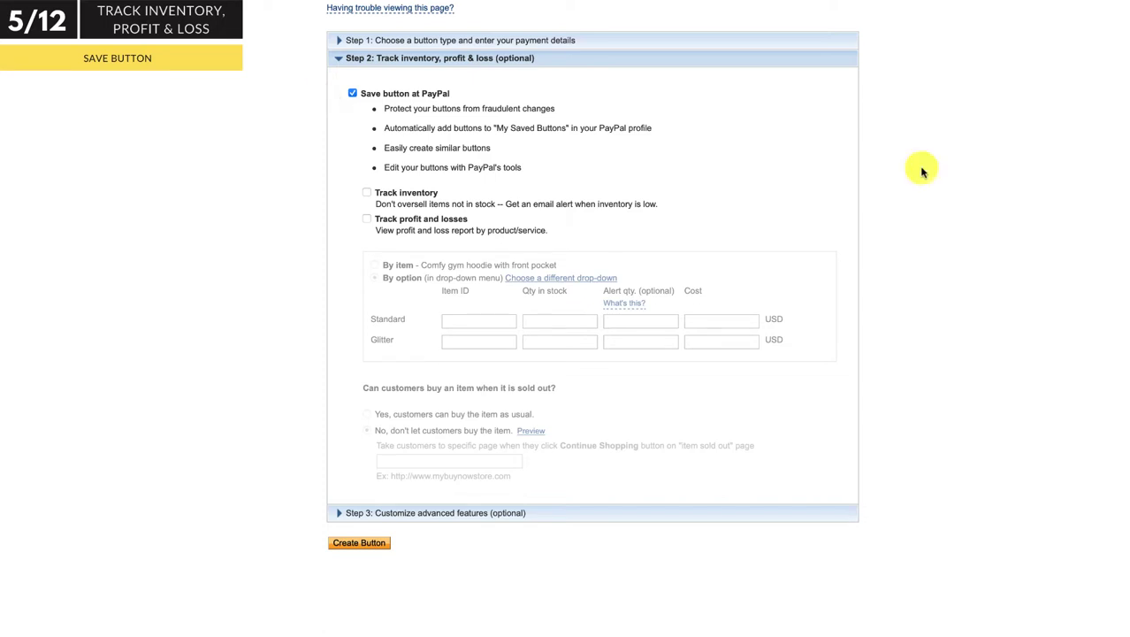
click(366, 192)
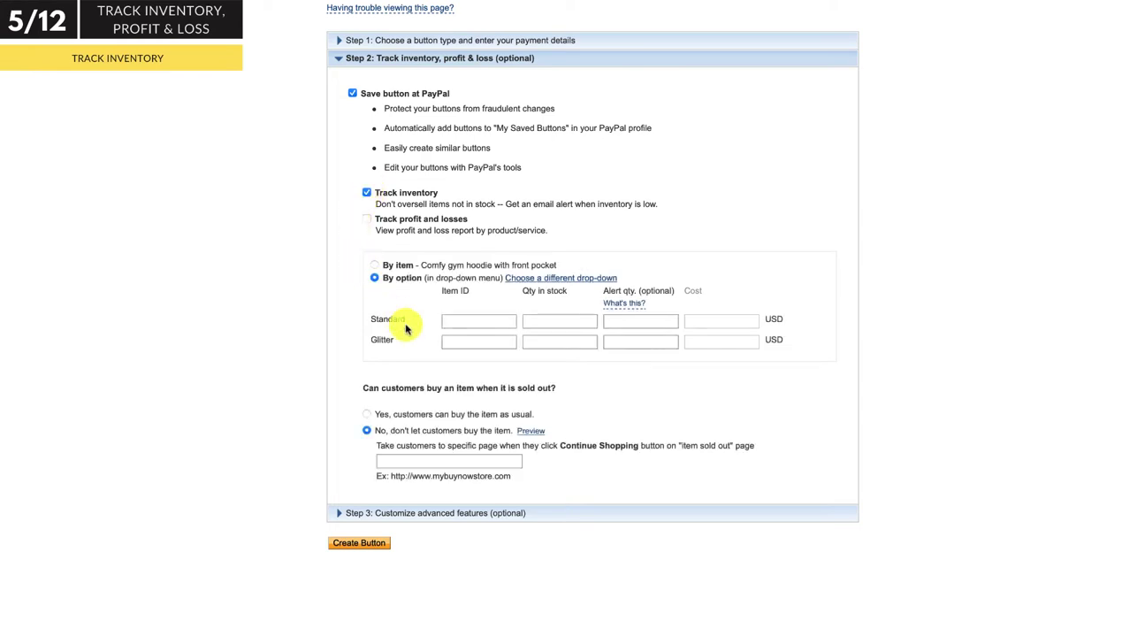
click(488, 322)
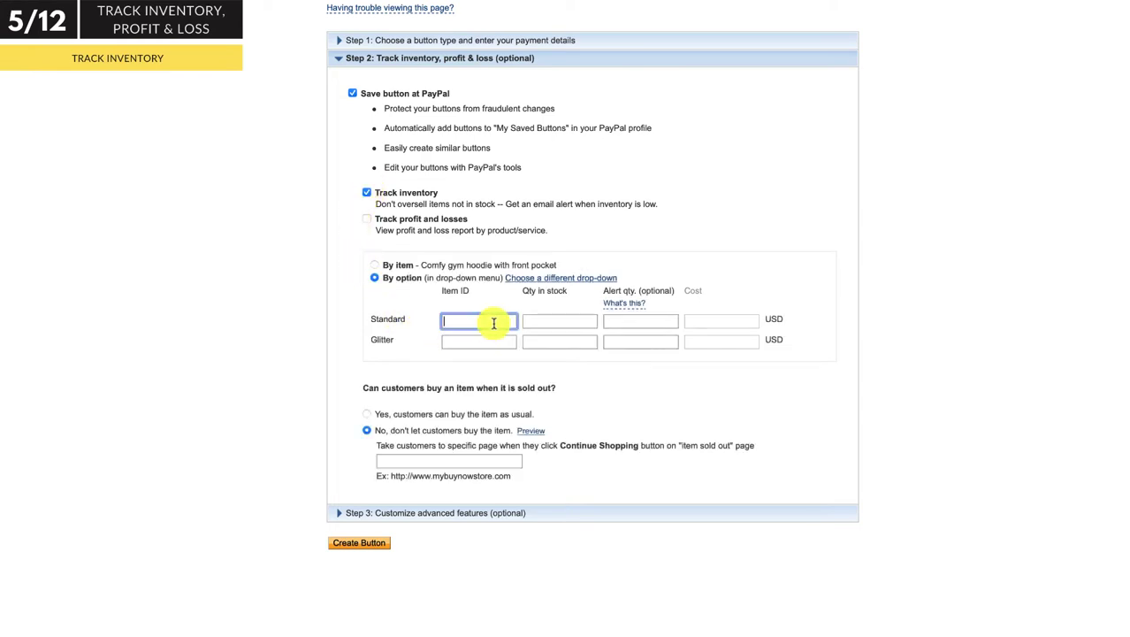
click(585, 321)
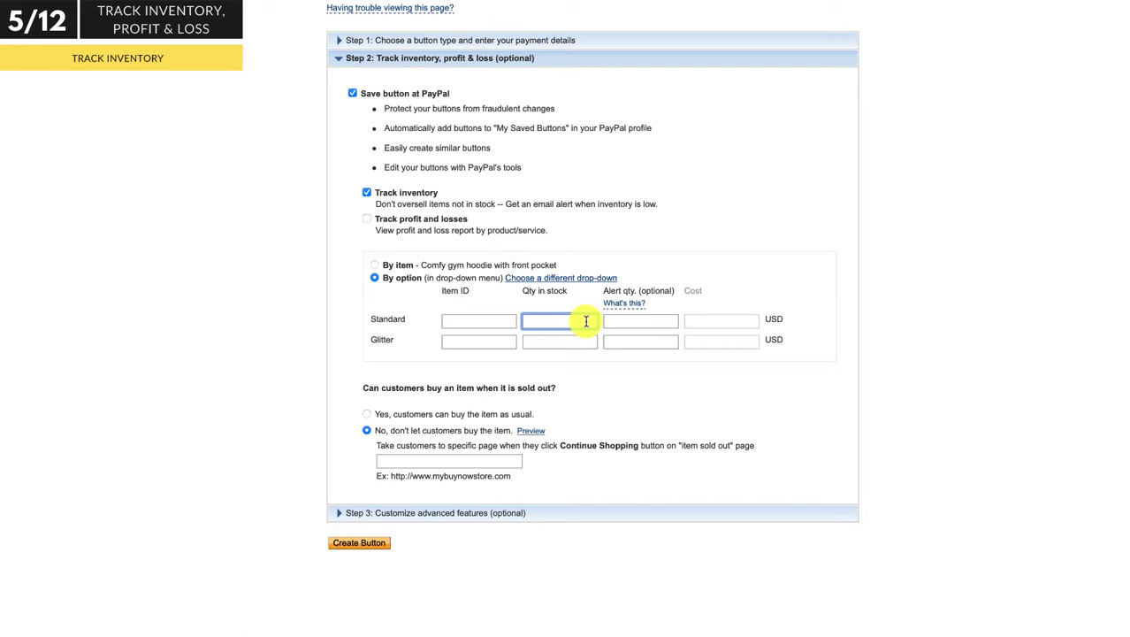
click(668, 320)
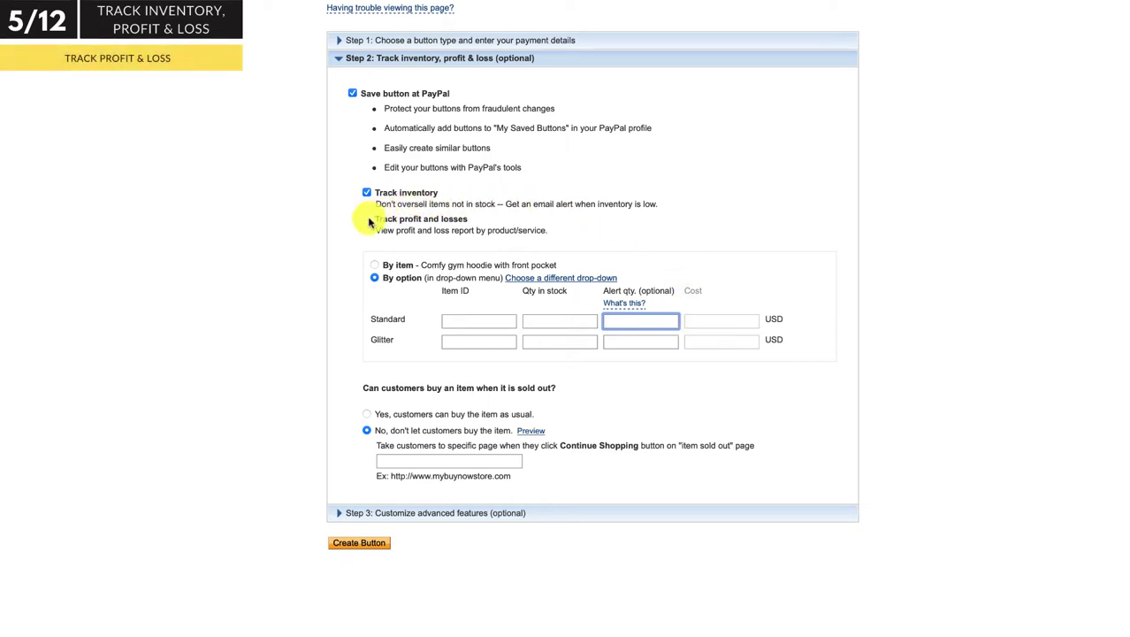
Turn on profit and loss tracking and prevent customers from buying sold-out items.
click(366, 219)
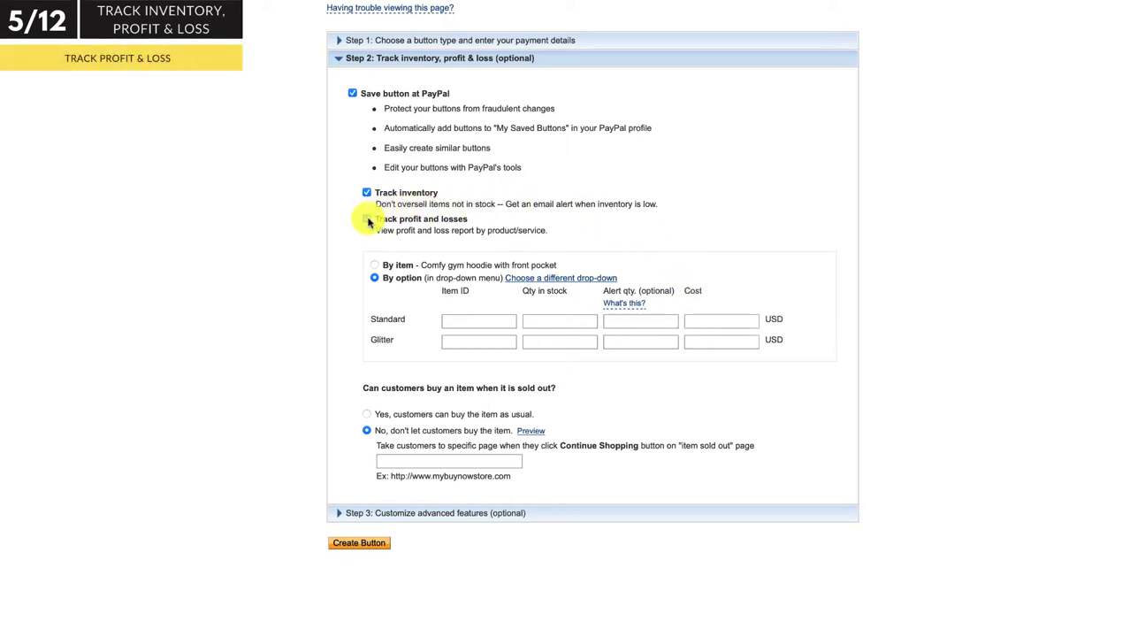
click(728, 320)
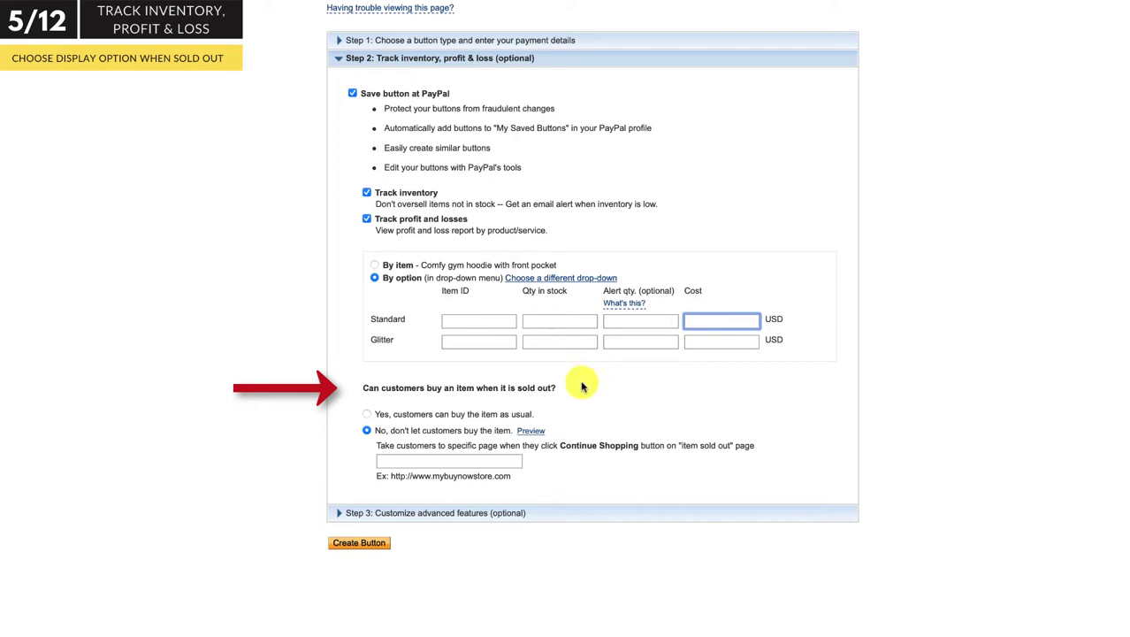
click(366, 413)
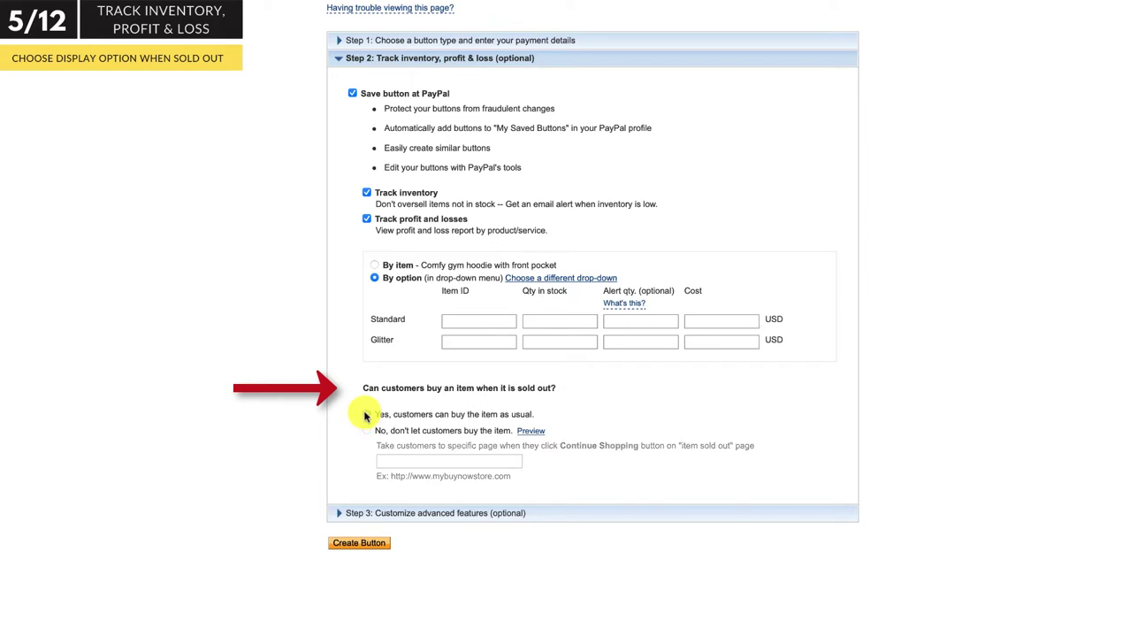
click(366, 431)
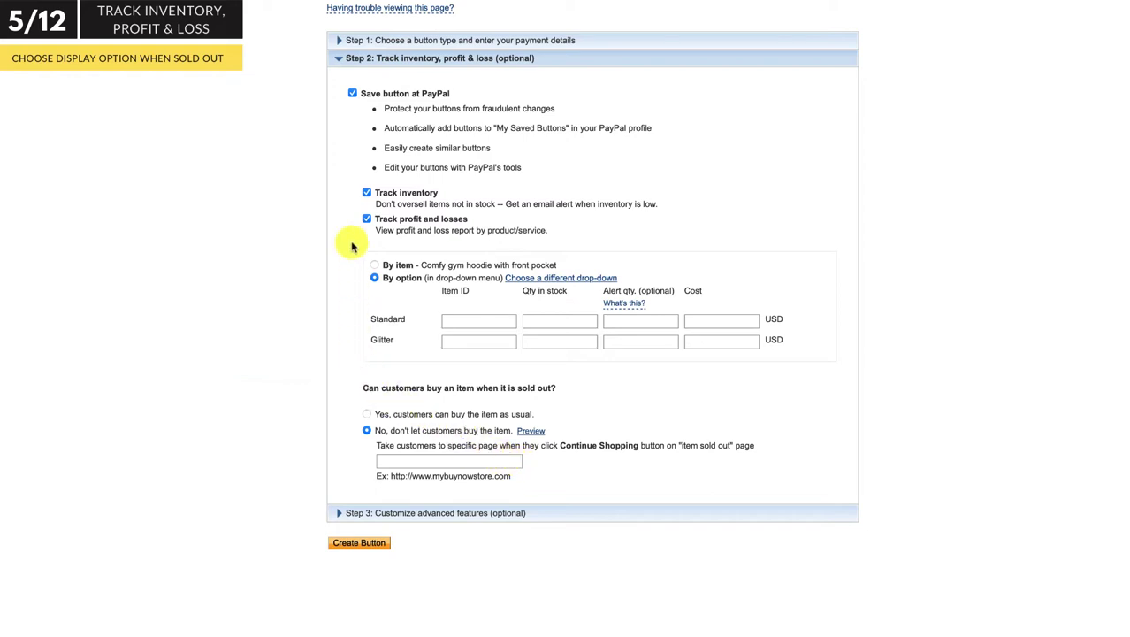
Turn off inventory tracking and paste the cancel page URL as the cancelled-checkout redirect.
click(366, 193)
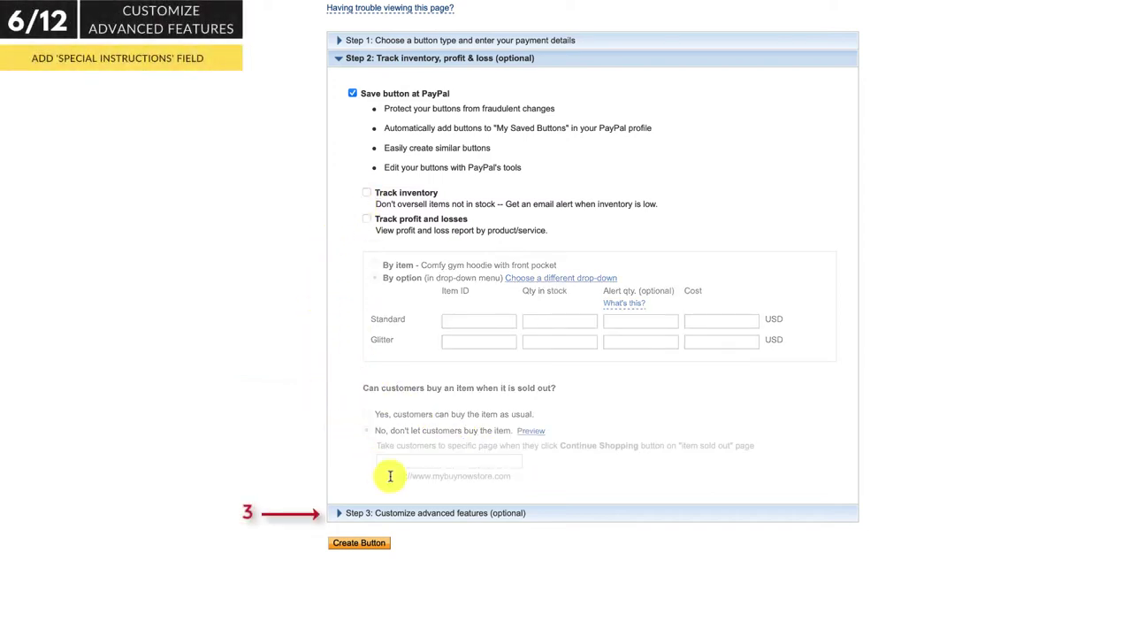
click(459, 514)
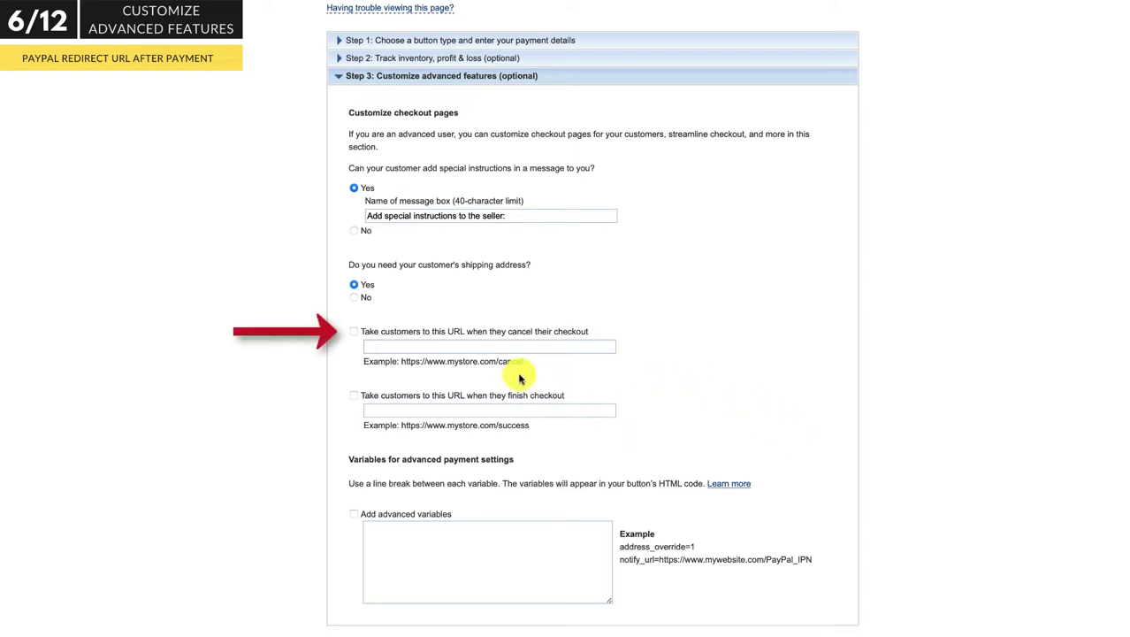
click(353, 331)
click(388, 345)
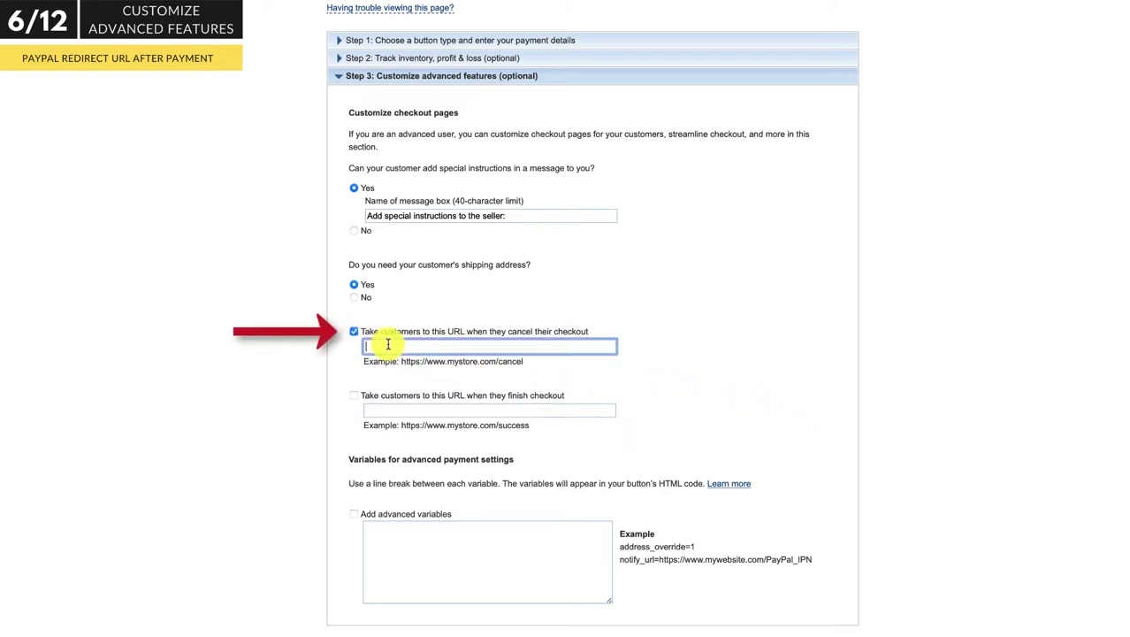
text(https://paulatraceyonwix.wixsite.com/my-site-3/cancel)
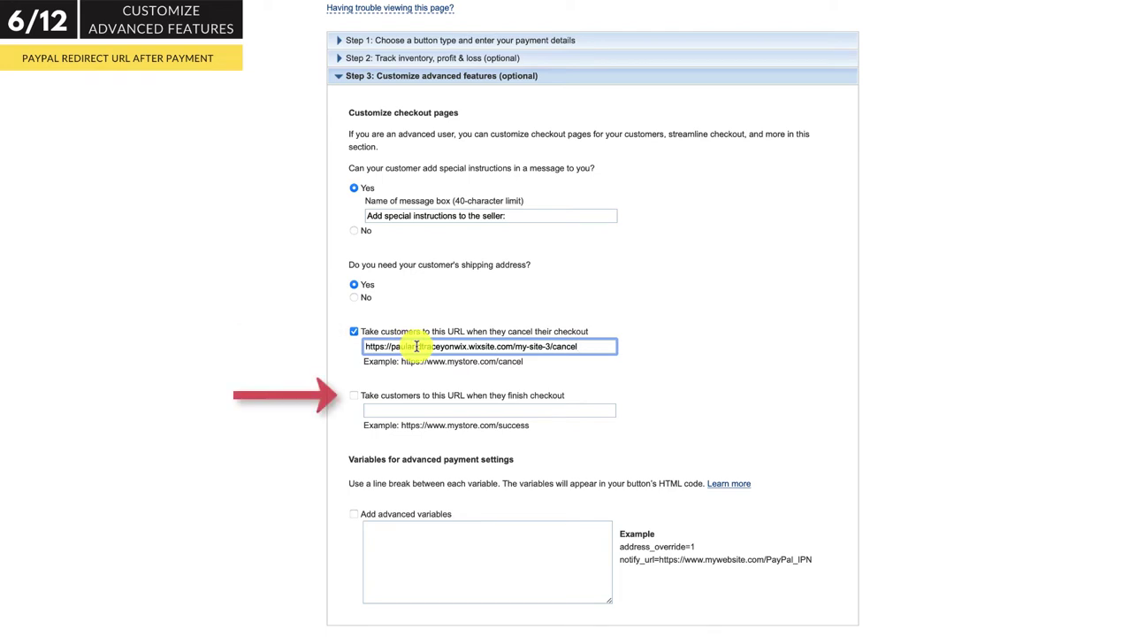
Enable the finished-checkout redirect with the pasted payment success page URL.
click(355, 395)
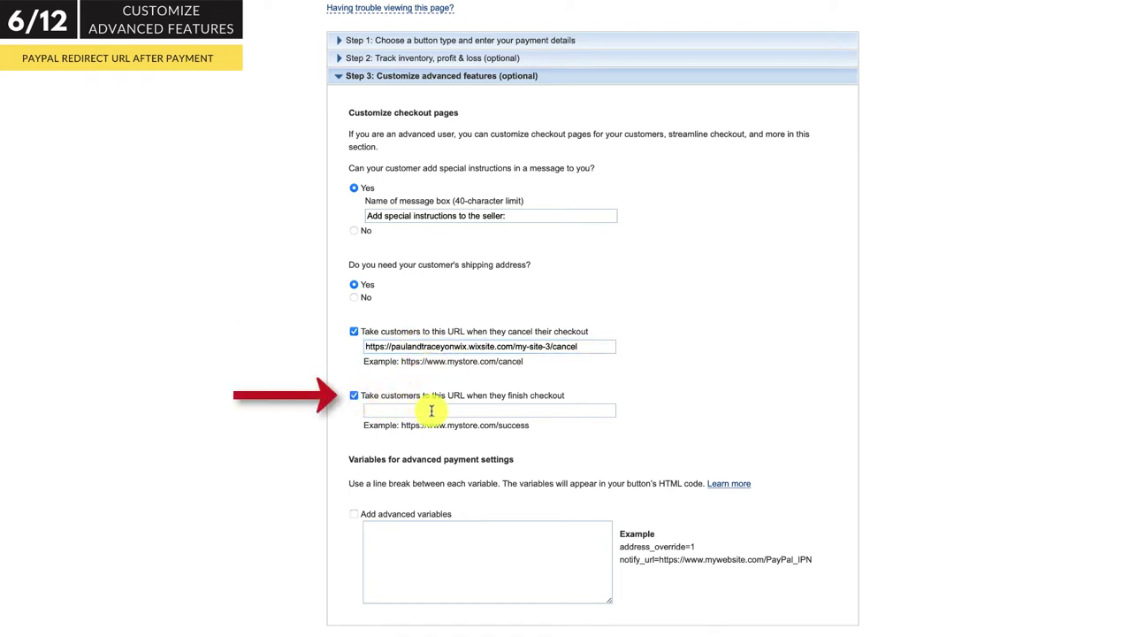
click(432, 411)
text(https://paulandtraceyonwix.wixsite.com/my-site-3/payment-success)
click(701, 432)
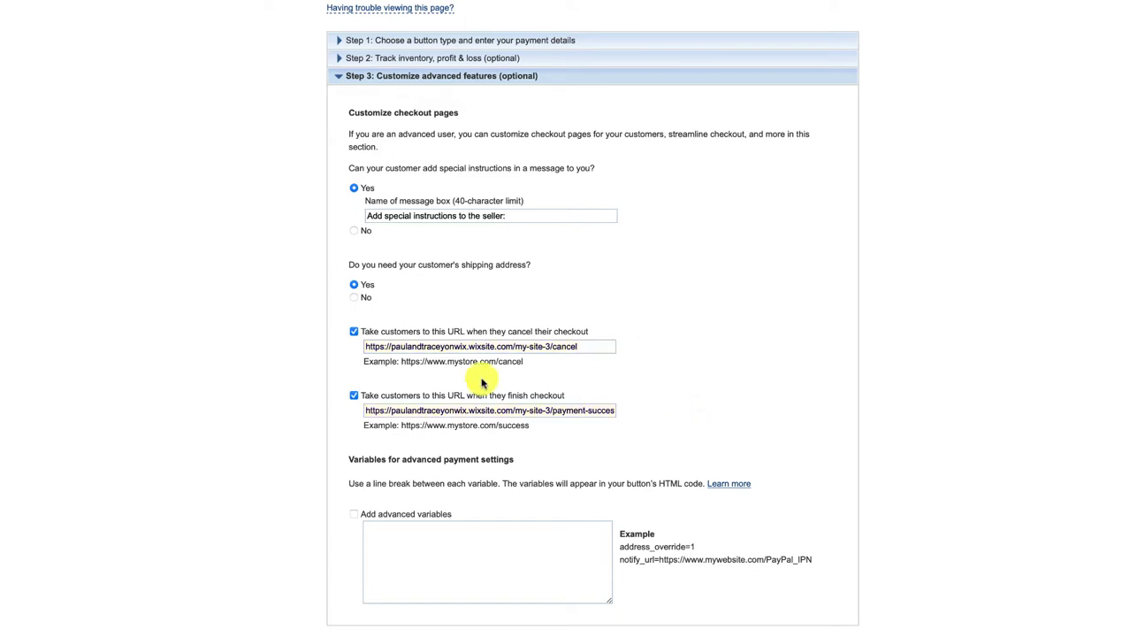
Uncheck both the cancel and success redirect URL options.
click(353, 330)
click(354, 395)
scroll(353, 389, down, 2)
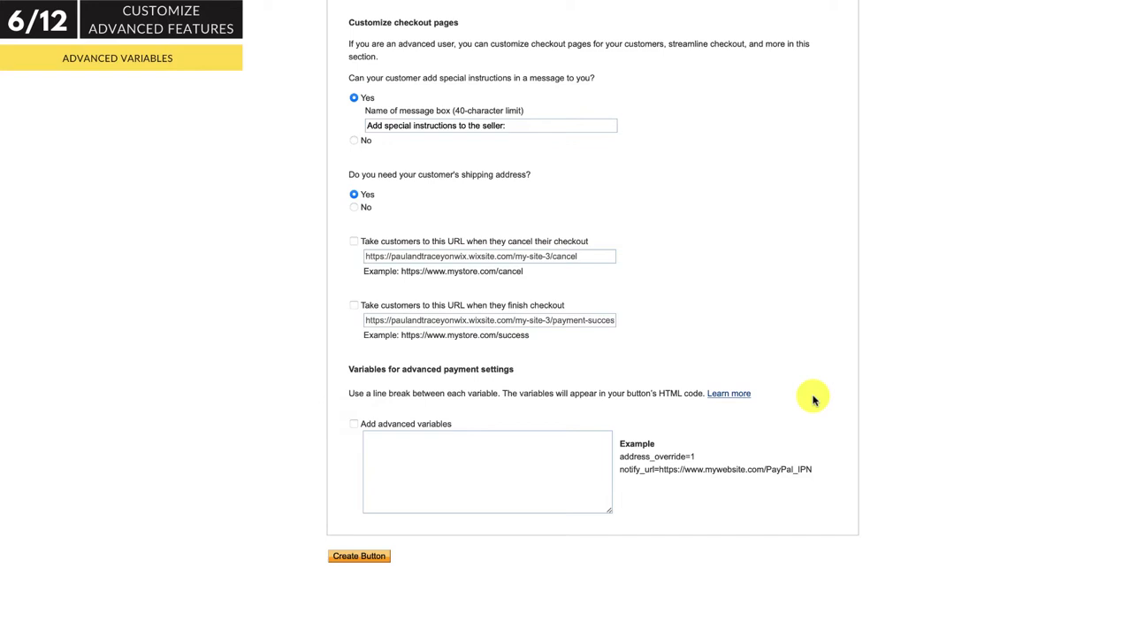
Create the hoodie Add to Cart button and copy all of its generated HTML code.
click(359, 557)
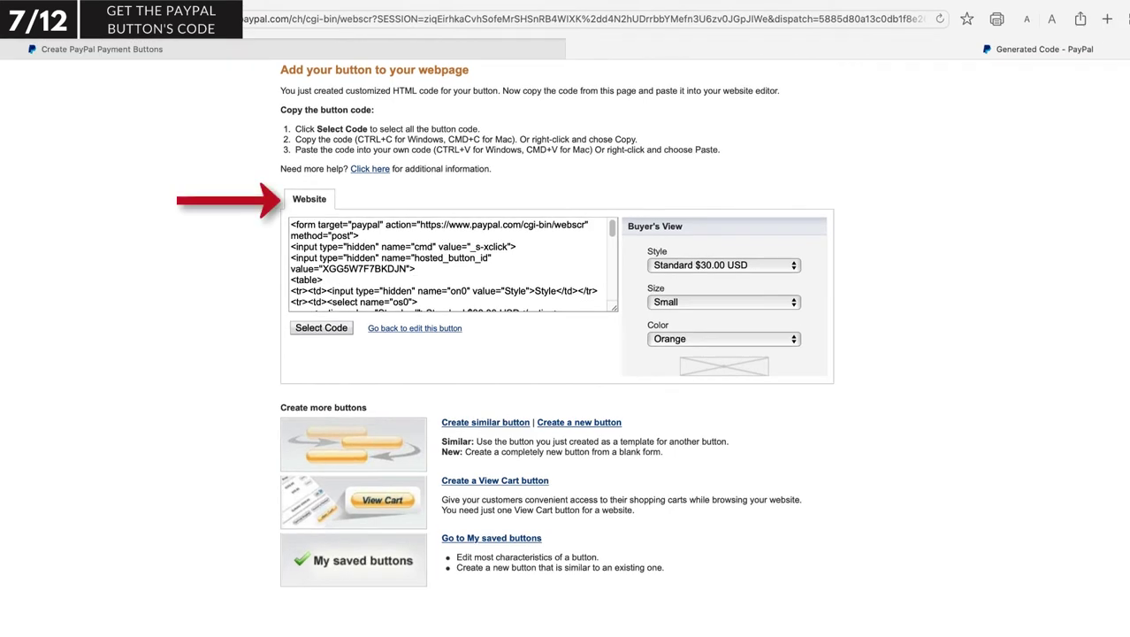
click(339, 334)
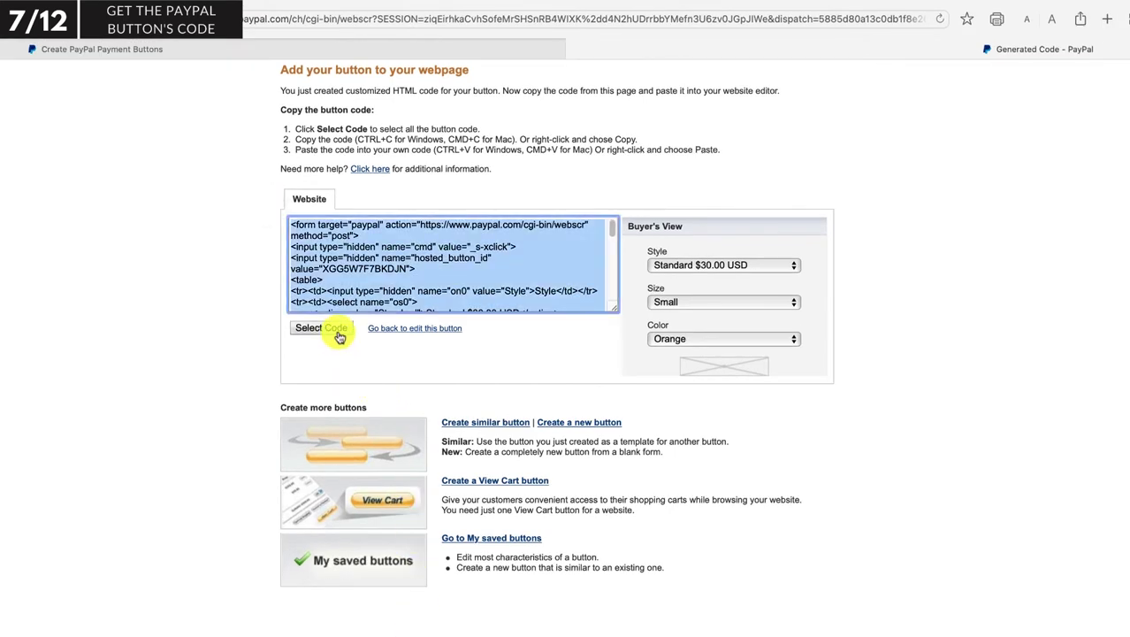
right_click(462, 292)
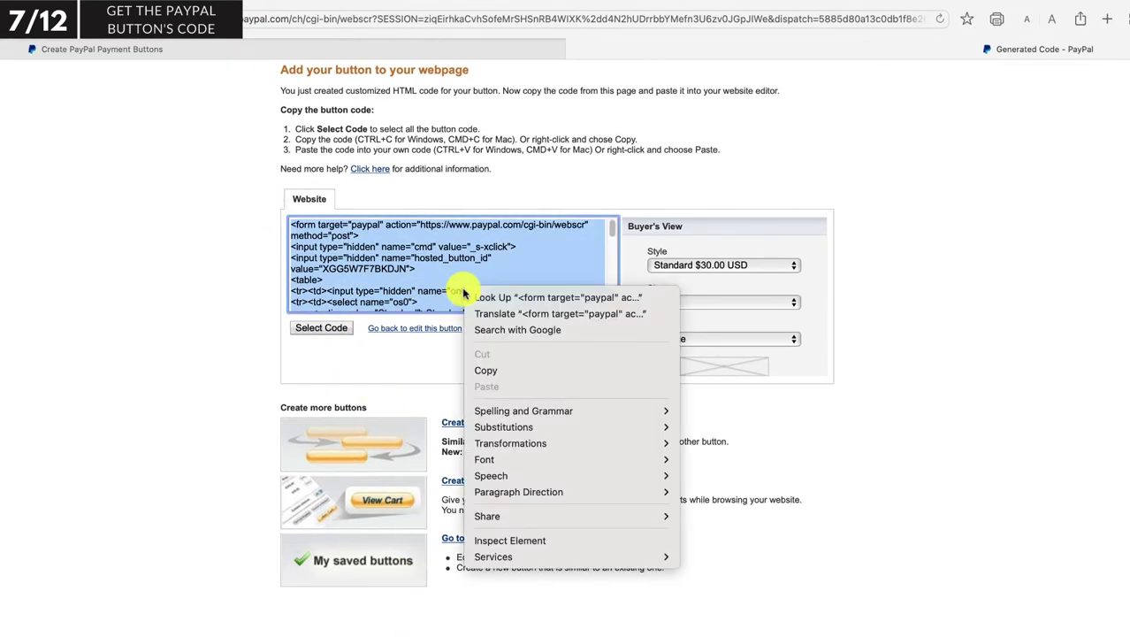
click(499, 371)
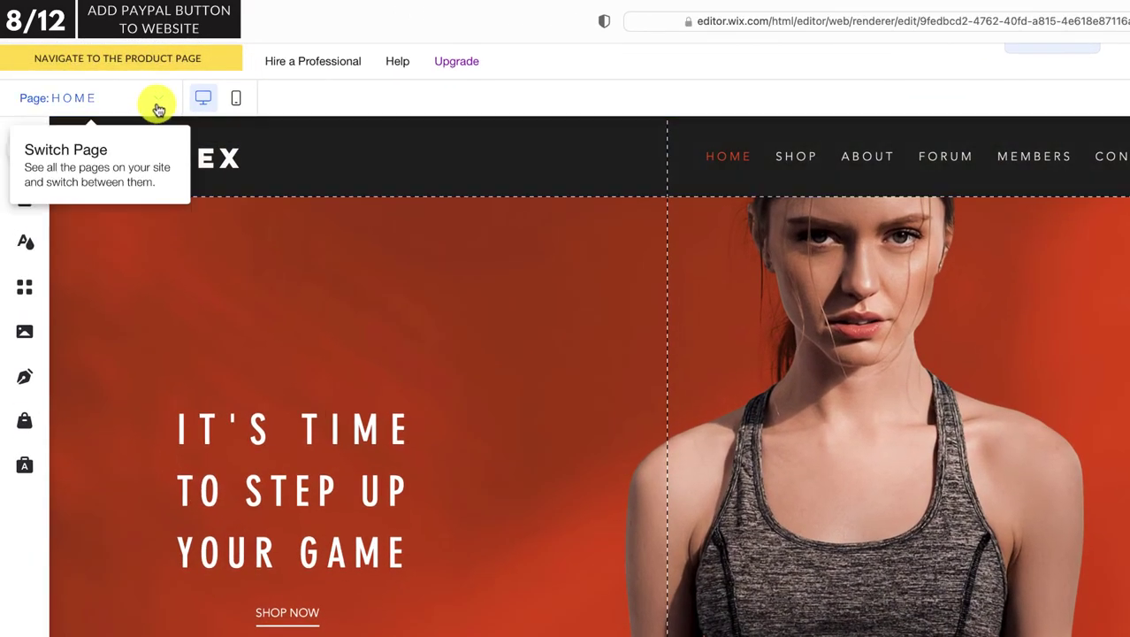
On the Hoodie product page, add an embedded HTML widget.
click(157, 104)
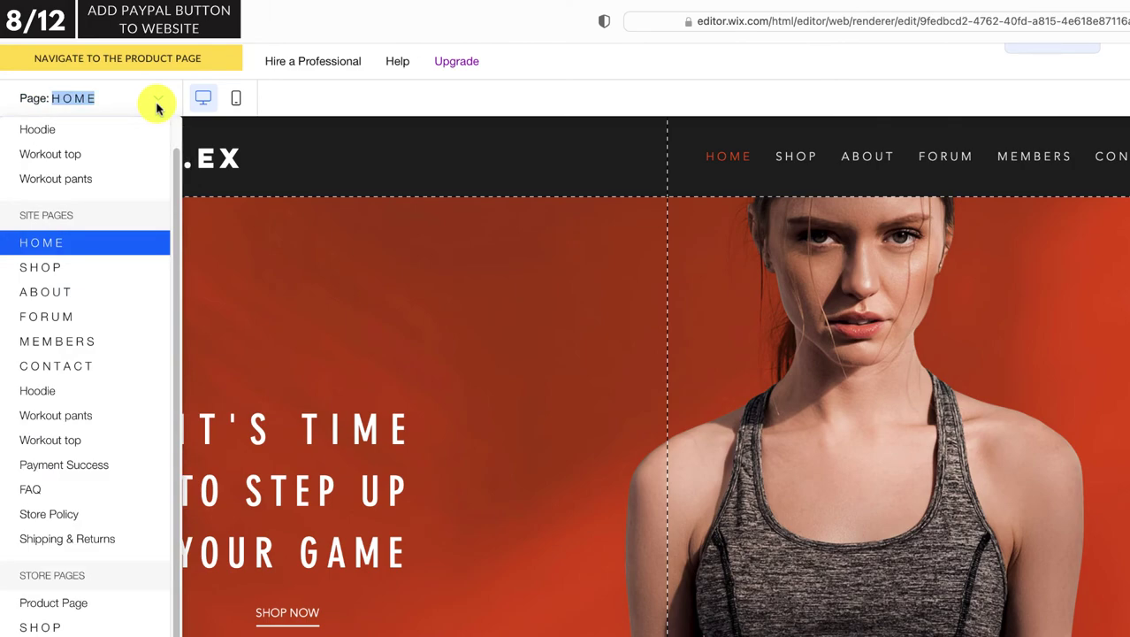
click(89, 392)
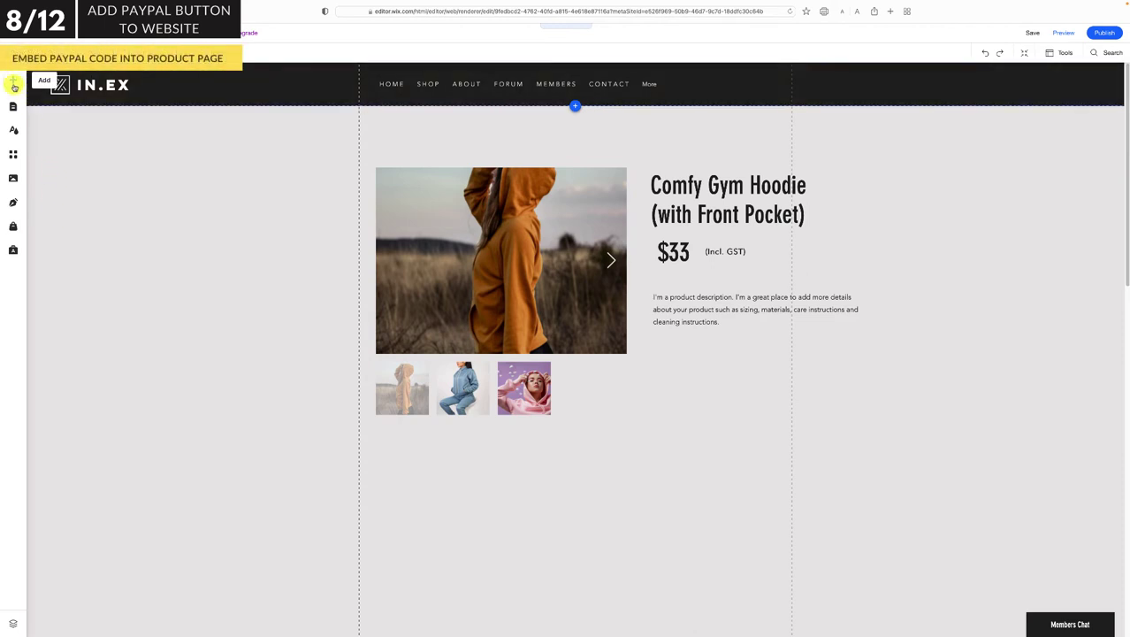
click(15, 86)
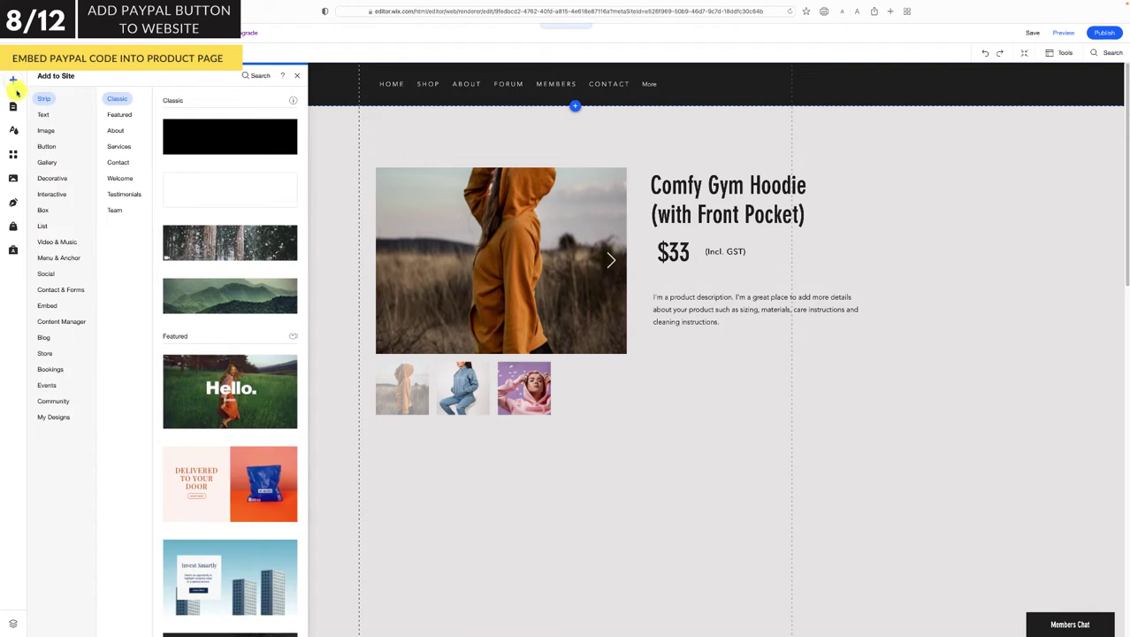
click(49, 305)
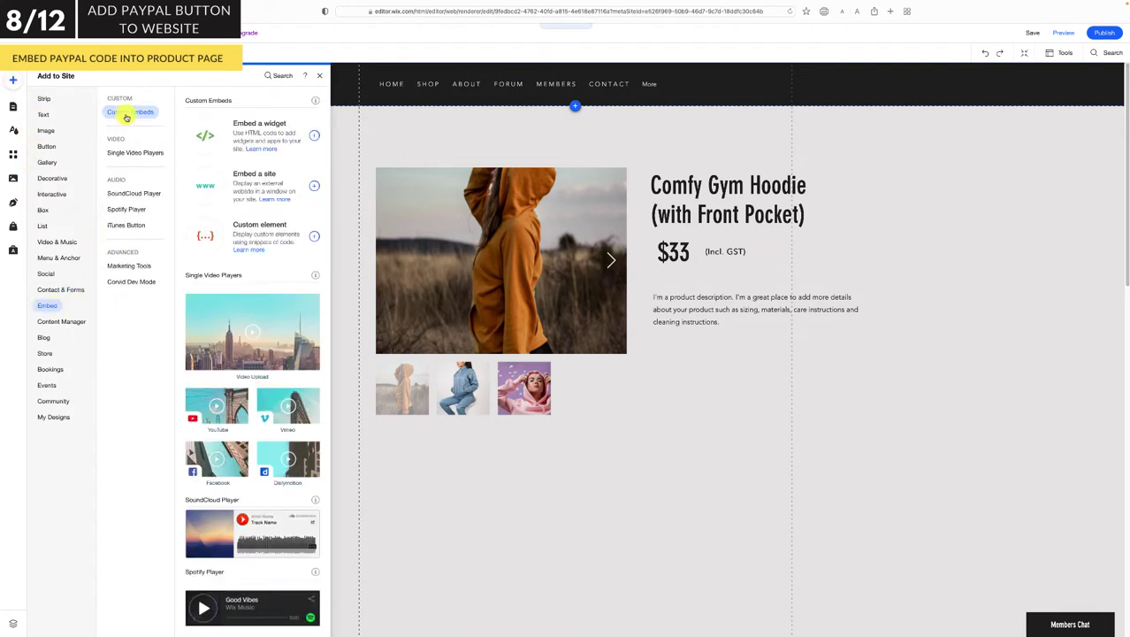
click(217, 141)
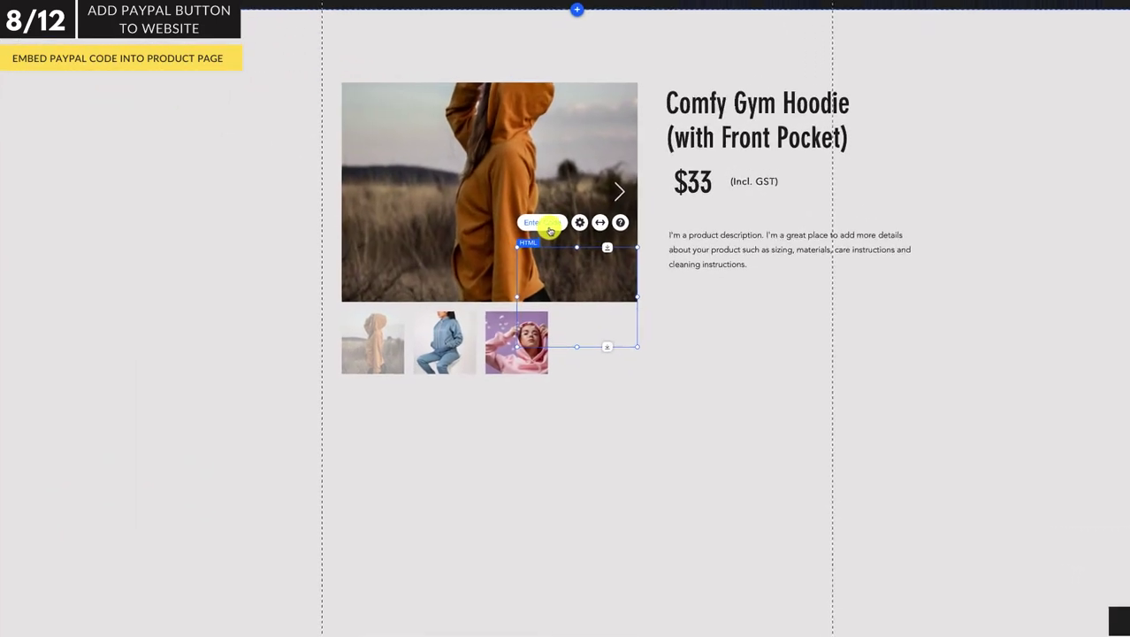
Paste the PayPal button code into the HTML widget and update it.
click(546, 224)
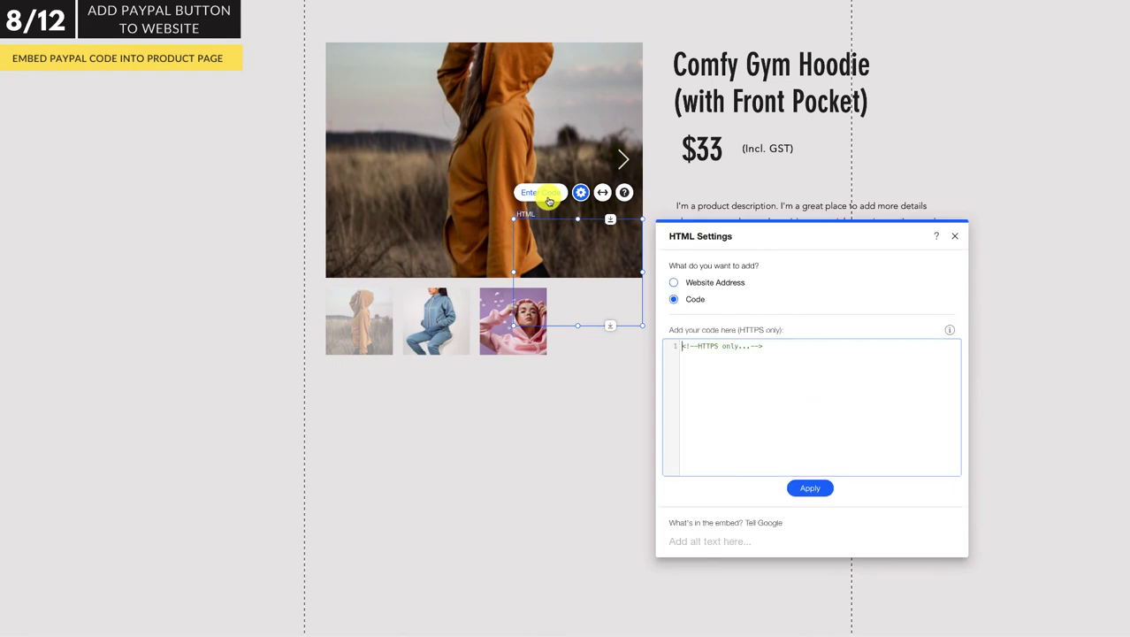
right_click(707, 351)
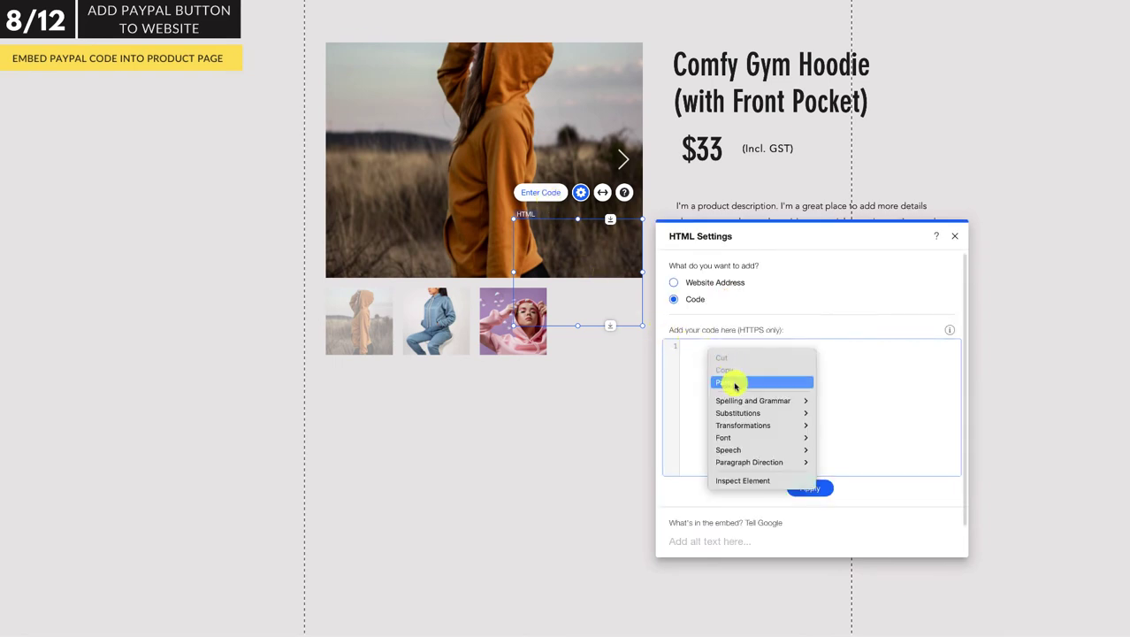
click(734, 382)
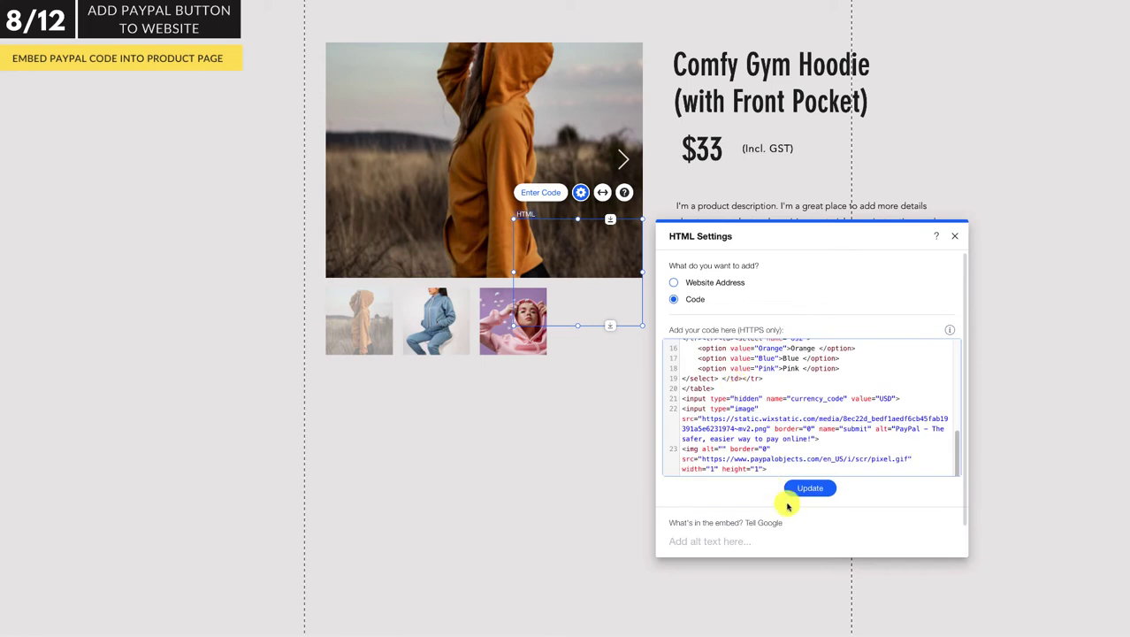
click(812, 488)
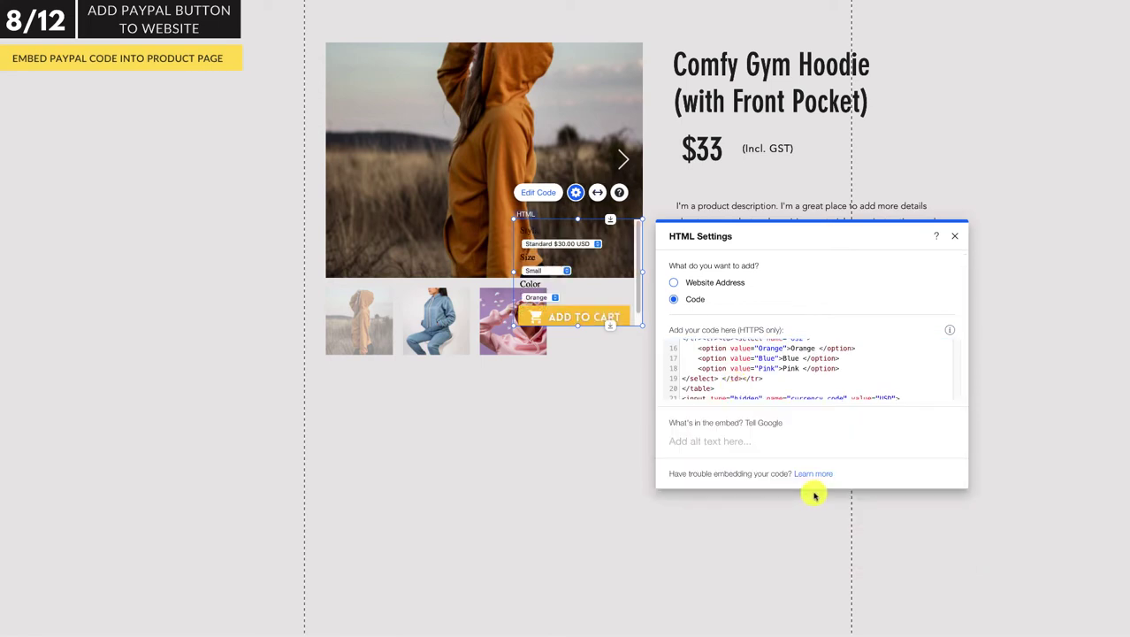
click(957, 239)
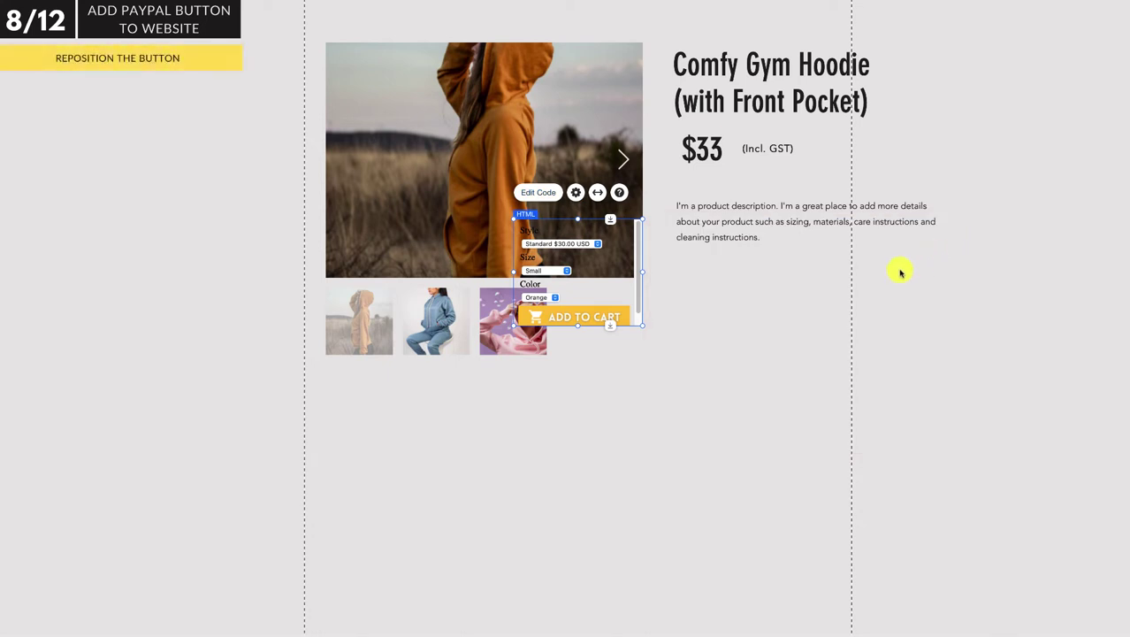
Move the PayPal form beneath the product description and enlarge it to show fully.
drag(592, 287, 747, 323)
drag(747, 322, 748, 324)
click(786, 402)
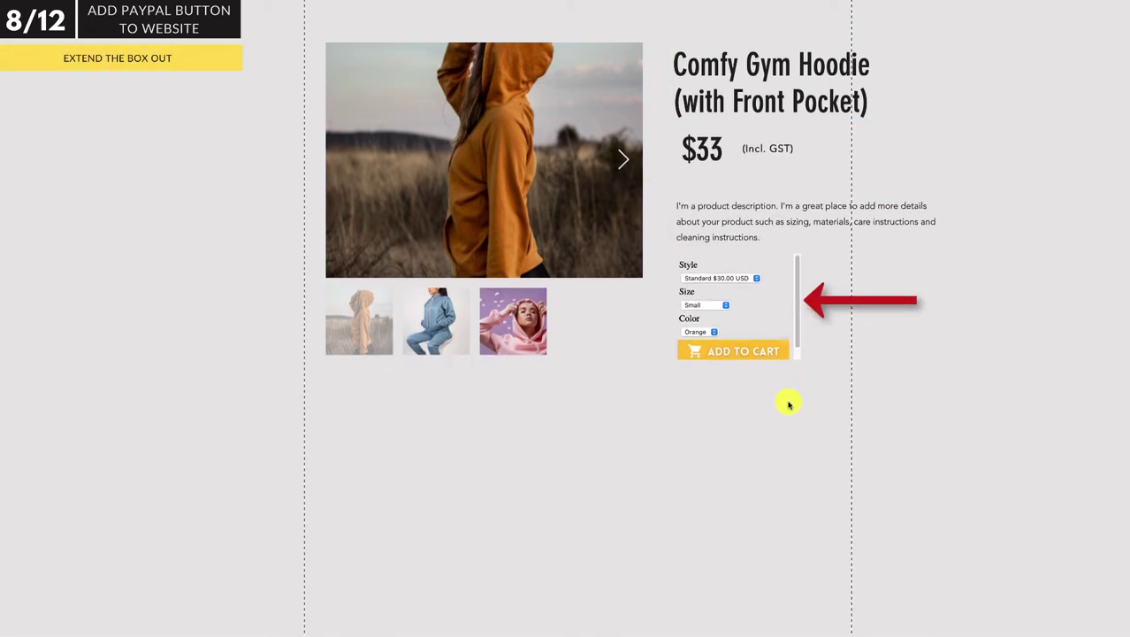
click(785, 348)
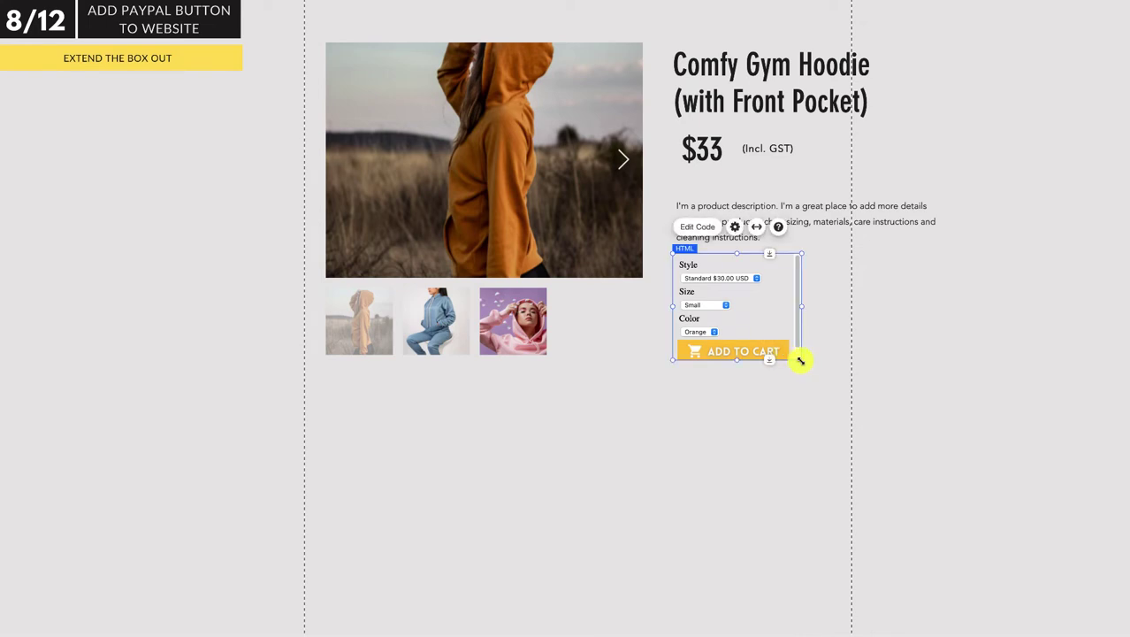
drag(800, 360, 815, 380)
click(797, 406)
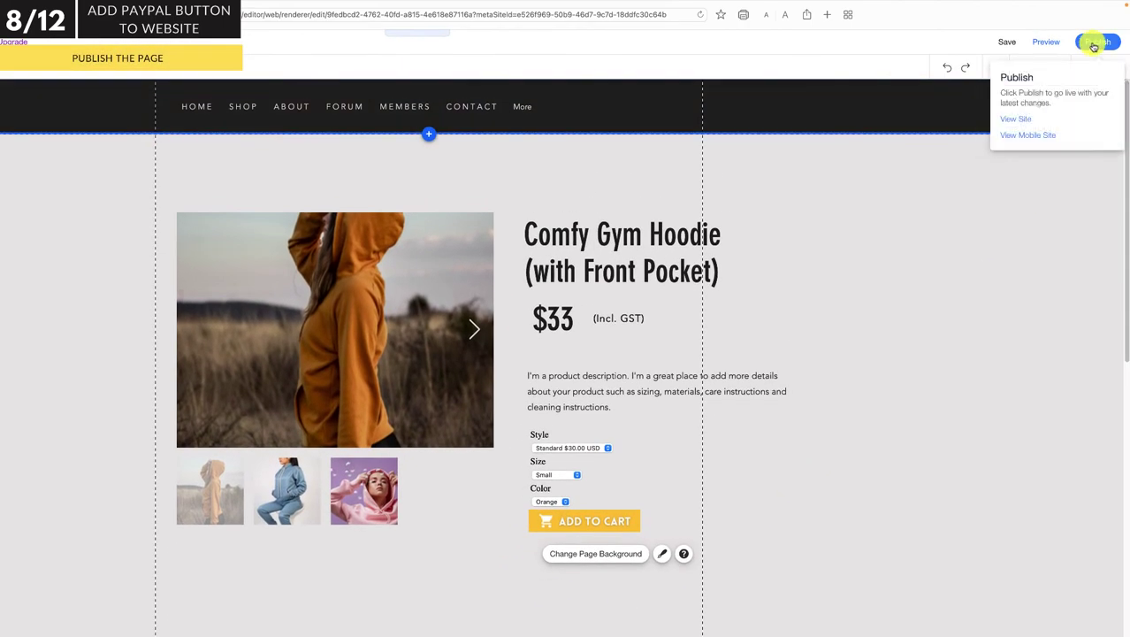
Publish the site and open the live Hoodie product page.
click(1094, 45)
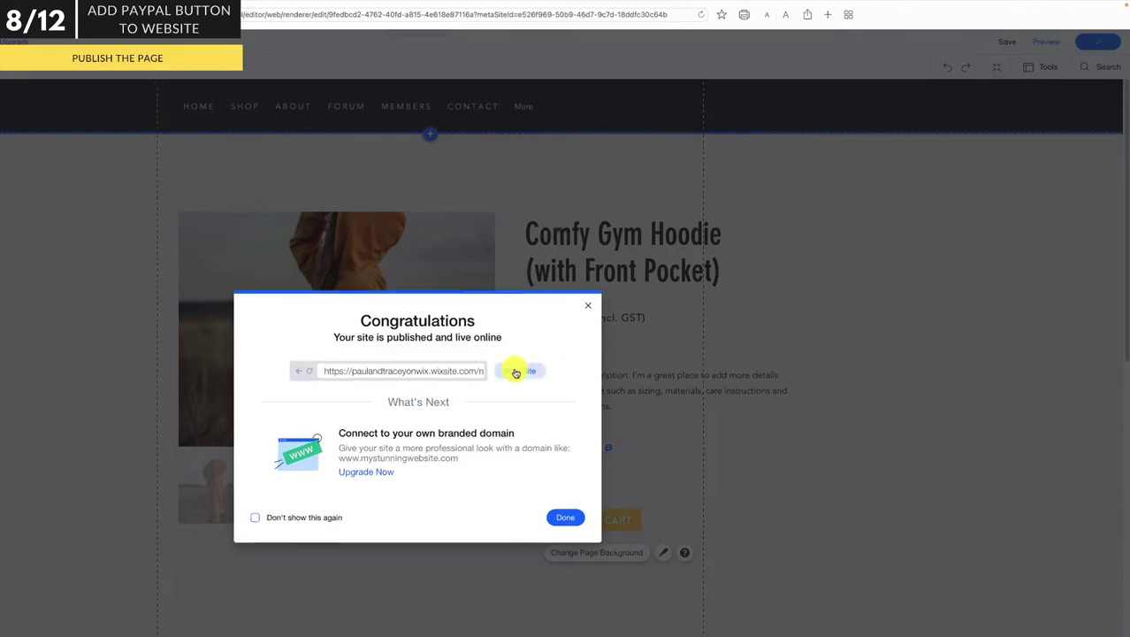
click(517, 369)
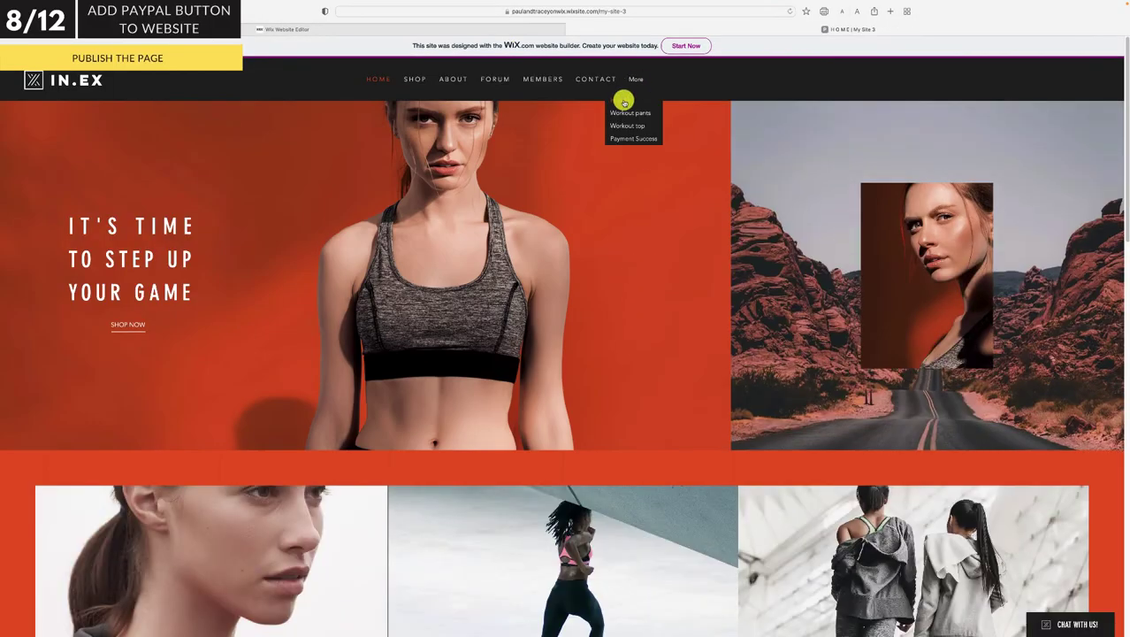
click(625, 102)
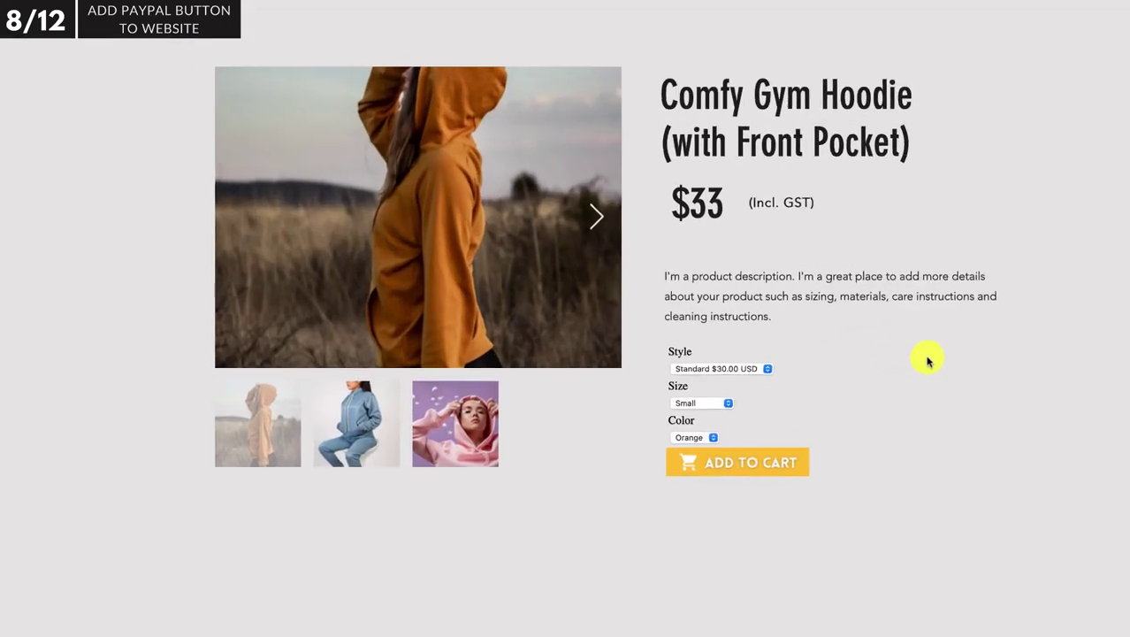
Choose Standard style, Medium size and Blue colour, then add the hoodie to the cart.
click(791, 375)
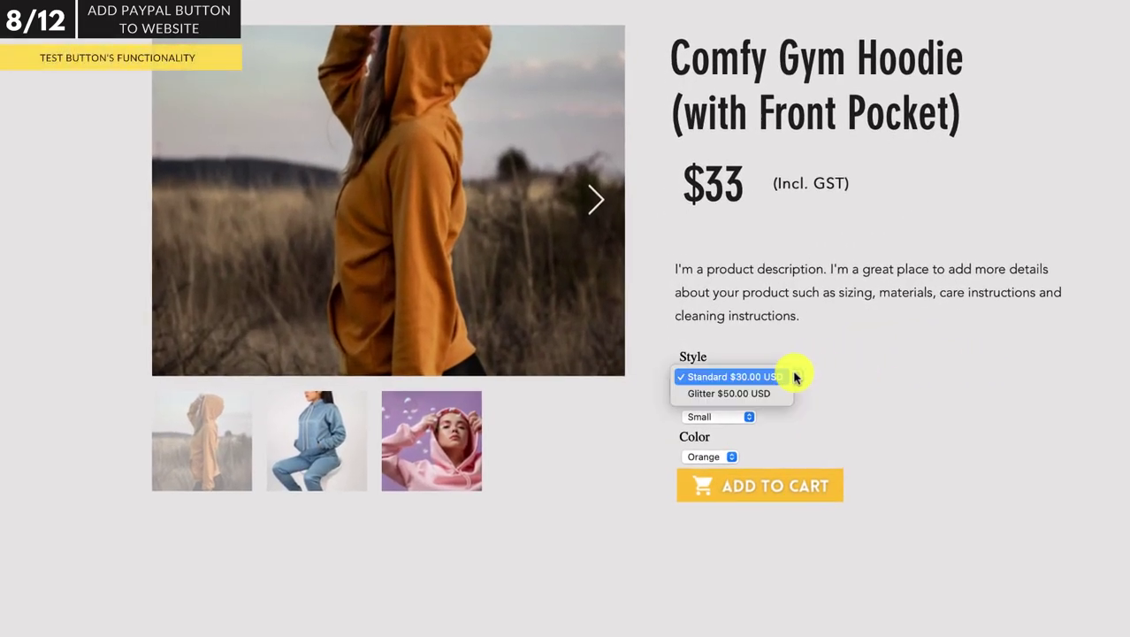
click(791, 374)
click(739, 416)
click(730, 430)
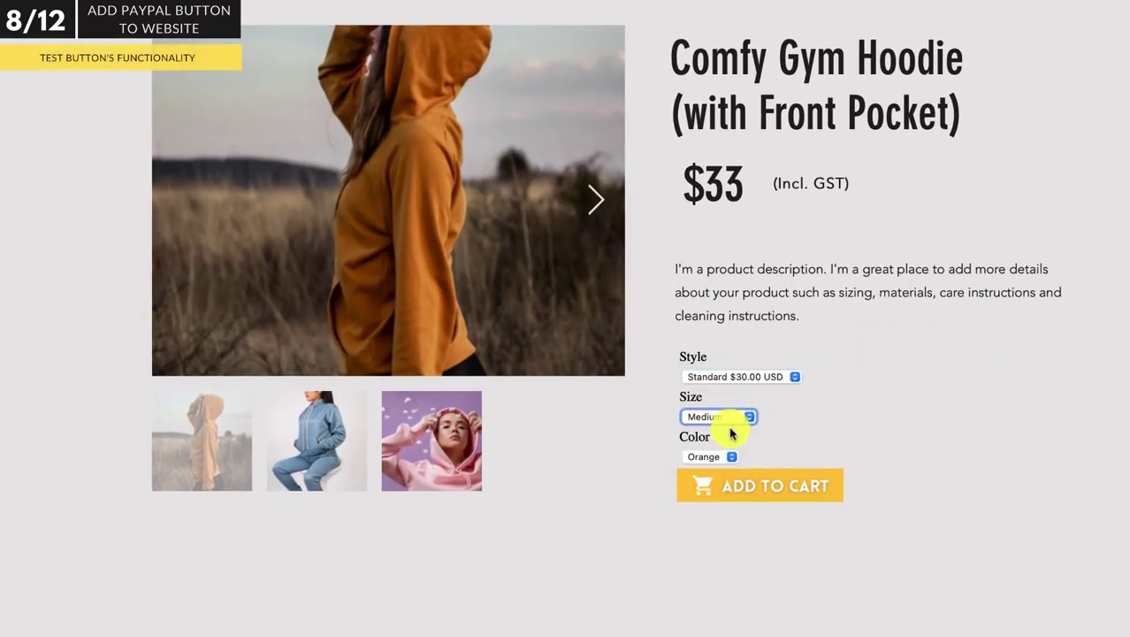
click(727, 458)
click(712, 472)
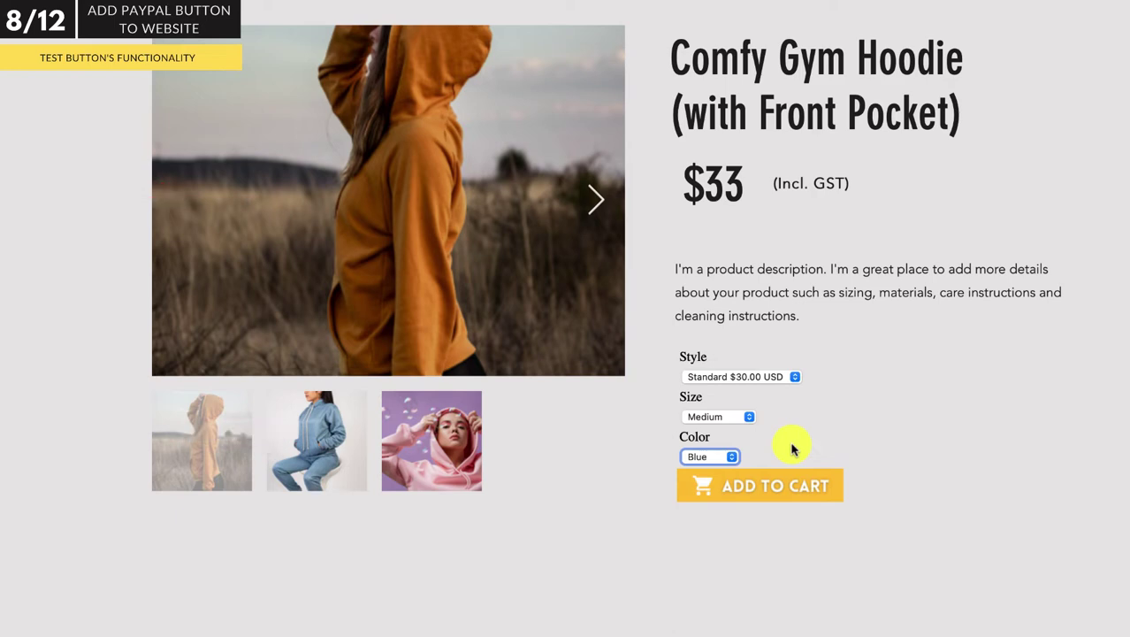
click(330, 471)
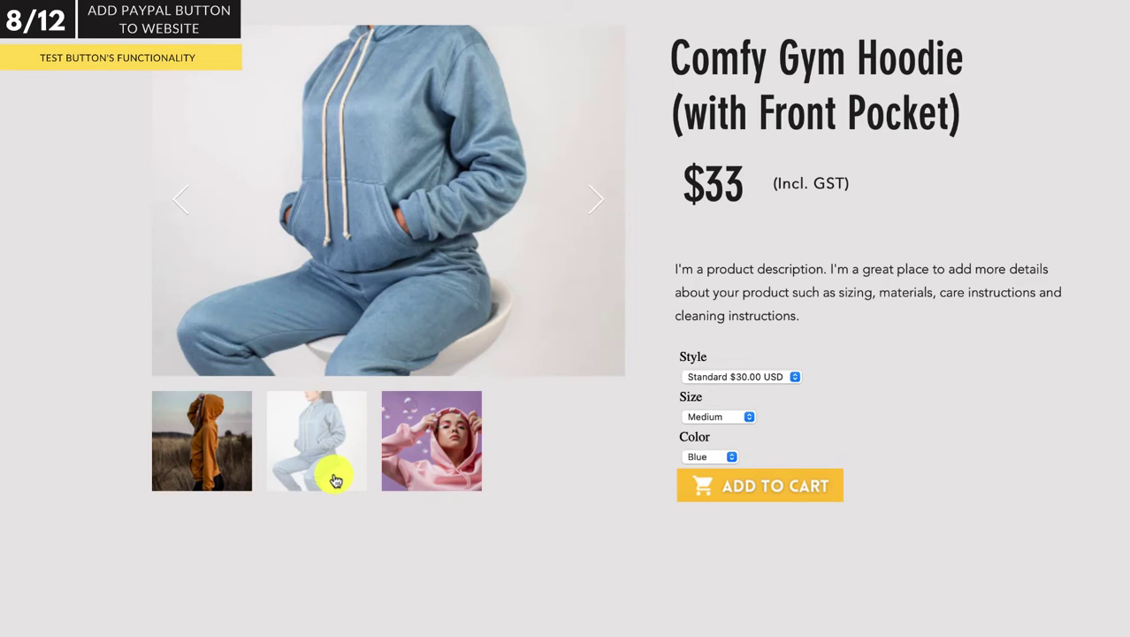
click(787, 497)
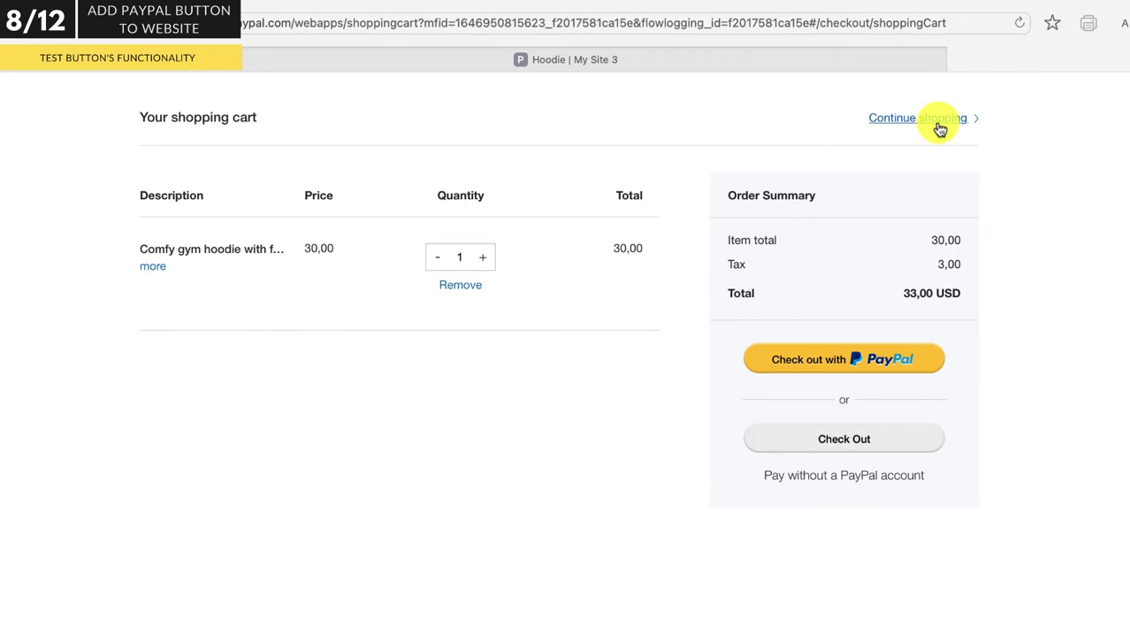
Continue shopping to leave the PayPal cart.
click(939, 129)
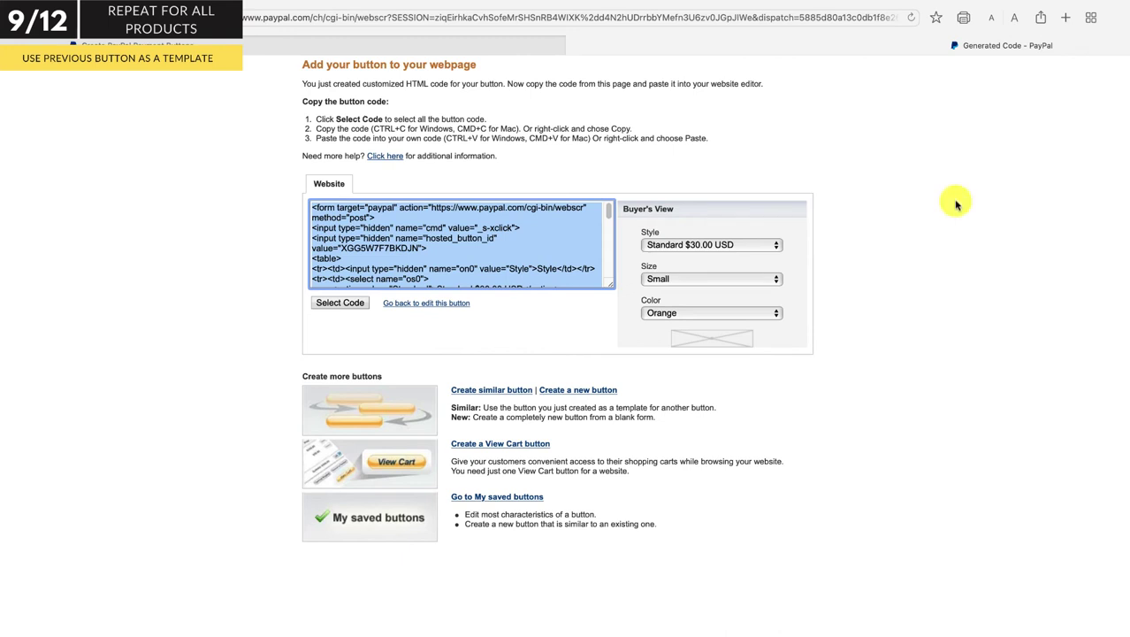
Start a similar button named 'Crop top' with item ID croptop-01.
click(495, 394)
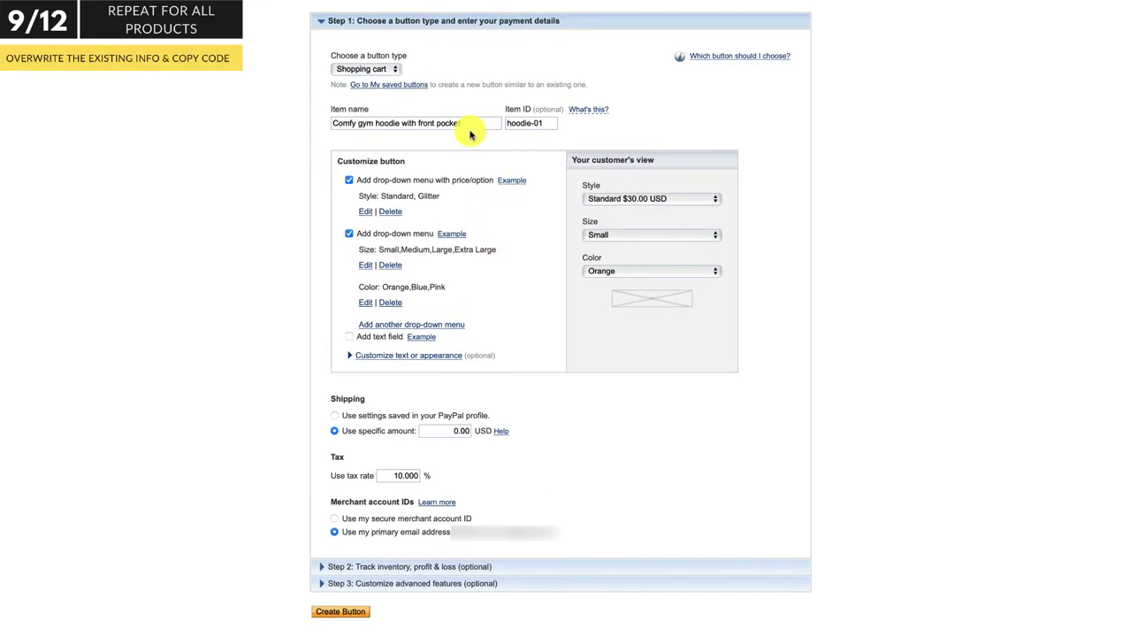
drag(467, 123, 309, 124)
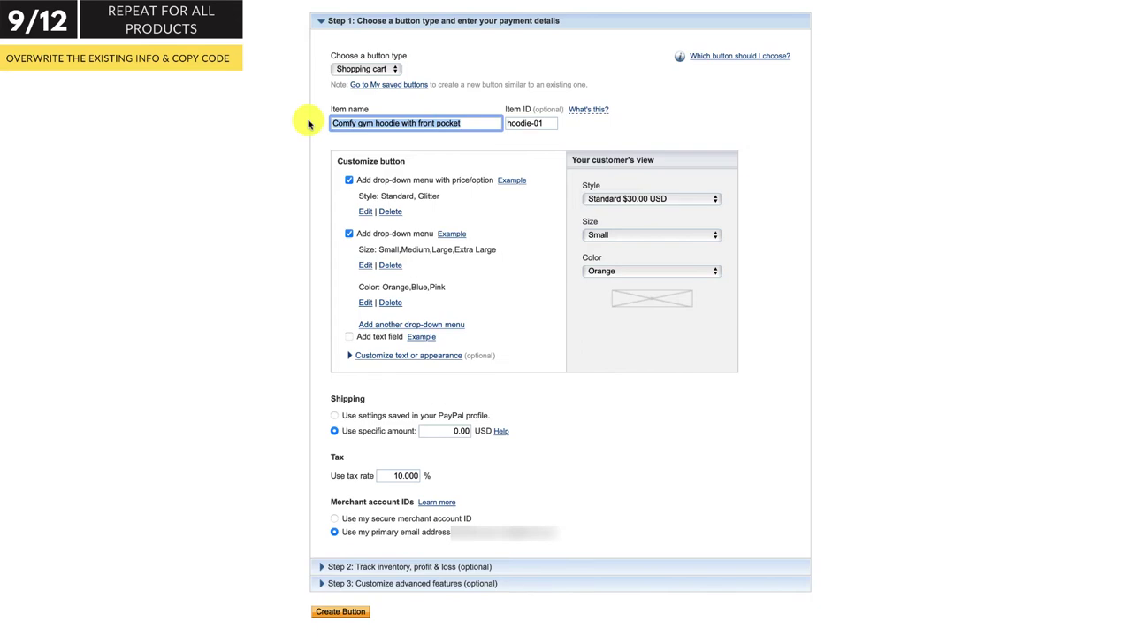
text(Crop top)
key(Tab)
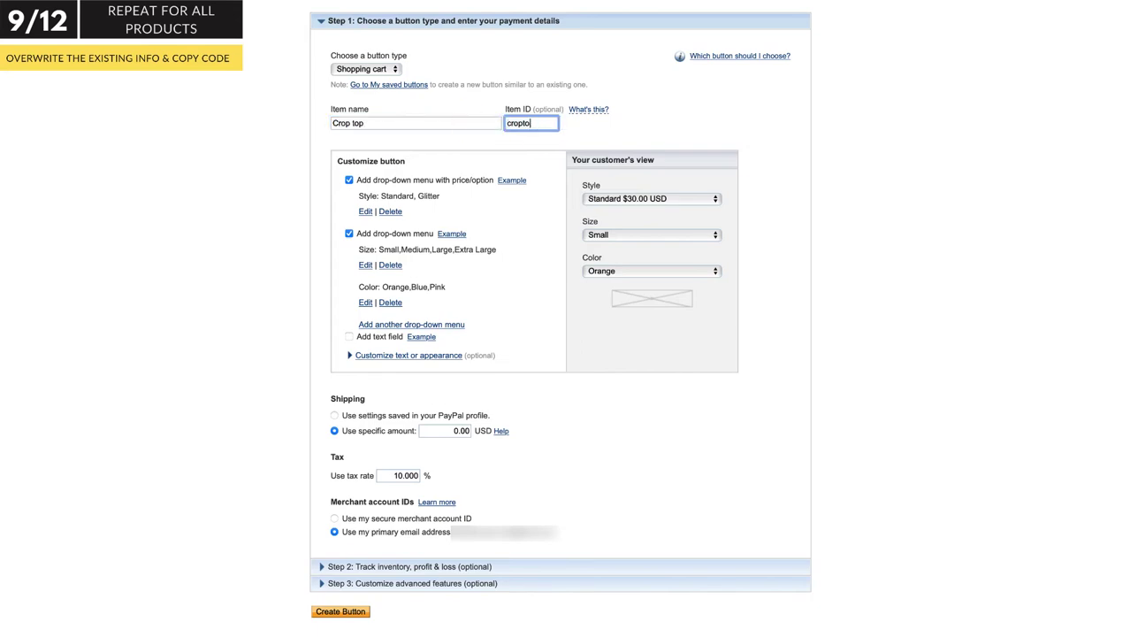
text(croptop-01)
Remove the drop-down menus, set price 20.00, create the button and select its code.
click(349, 179)
click(358, 162)
text(20.00)
click(353, 271)
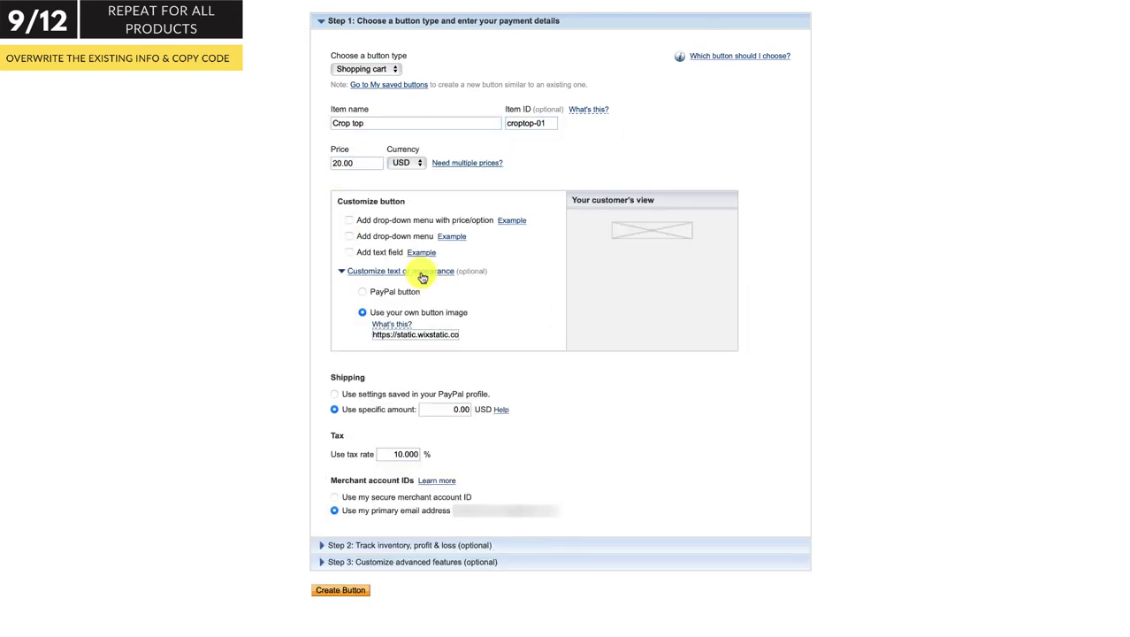
click(474, 482)
click(542, 403)
click(343, 593)
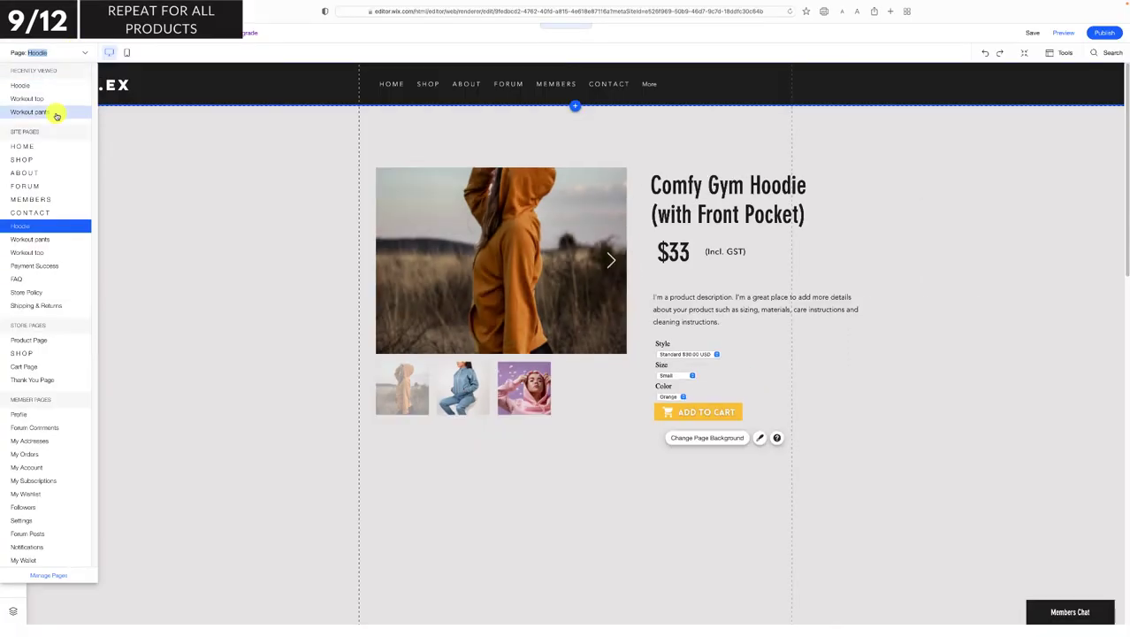
click(55, 111)
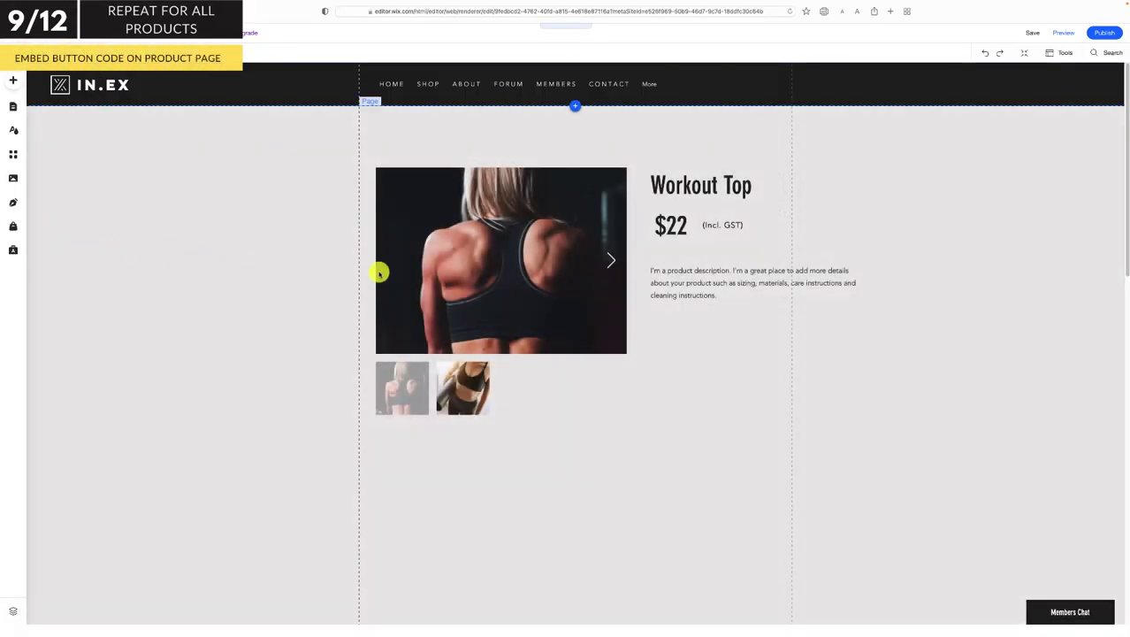
Embed the Crop top button code, then generate the next Add to Cart button and embed it on its product page.
click(13, 79)
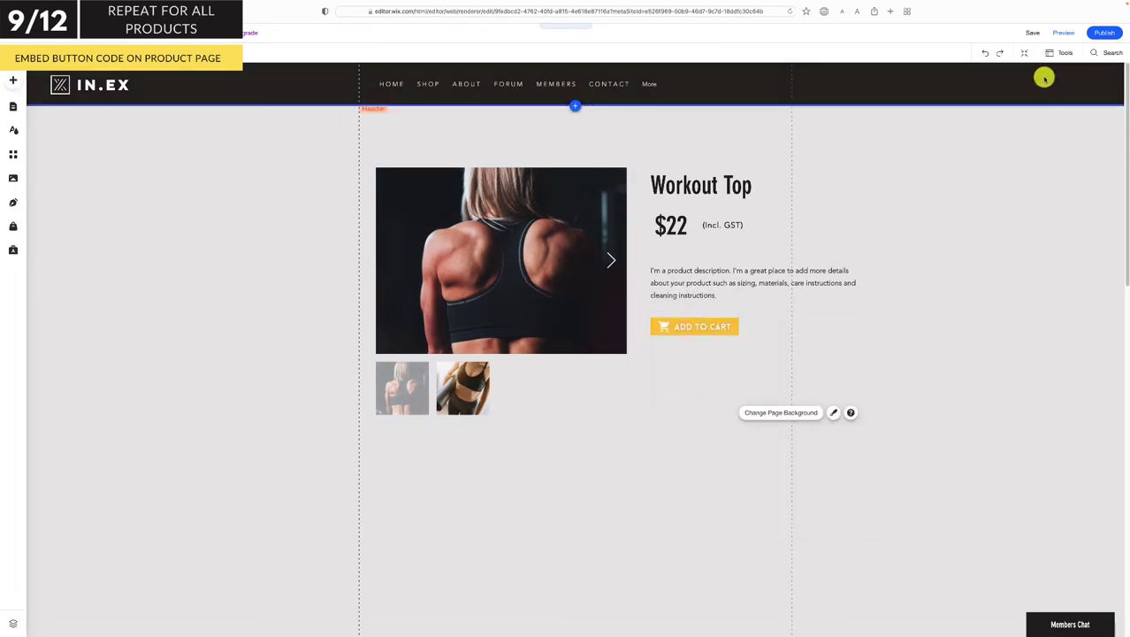
click(1098, 34)
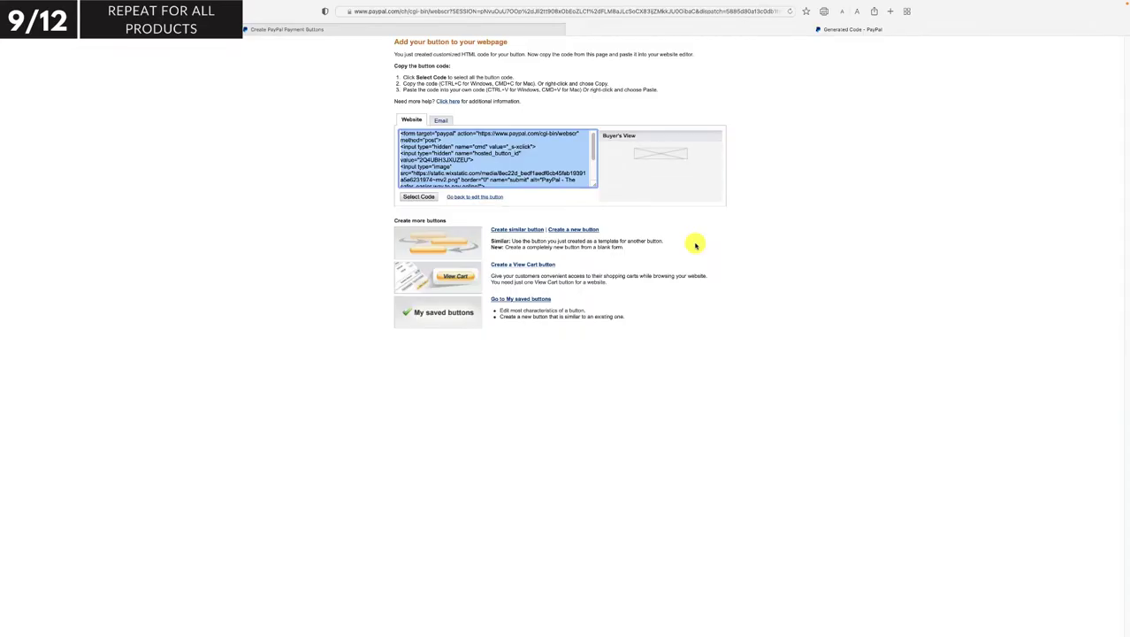
click(527, 231)
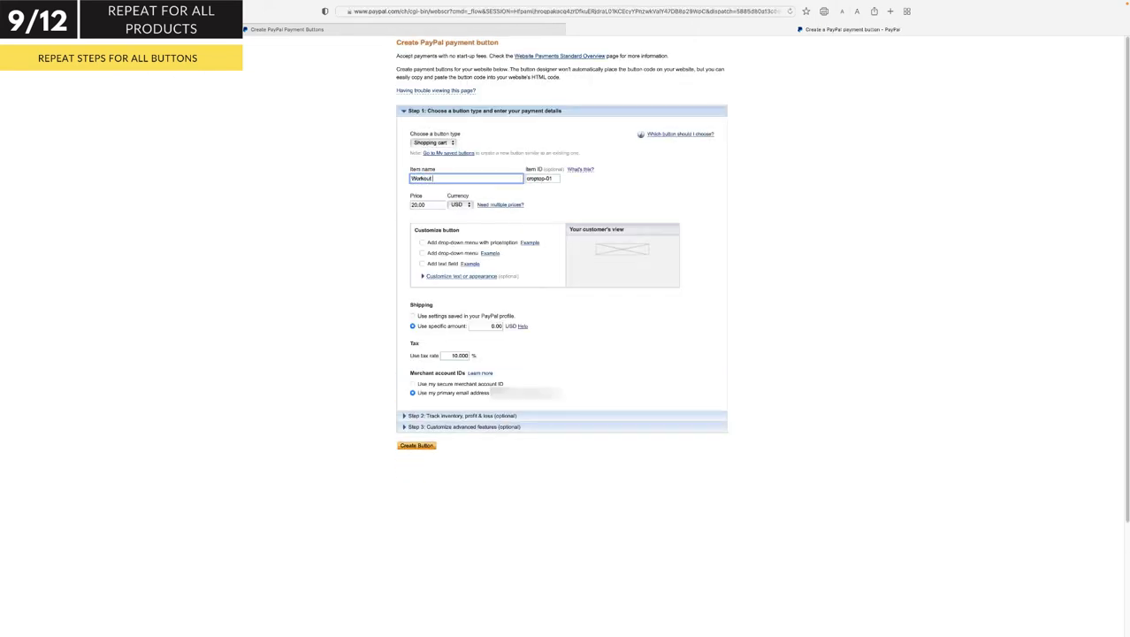
click(513, 426)
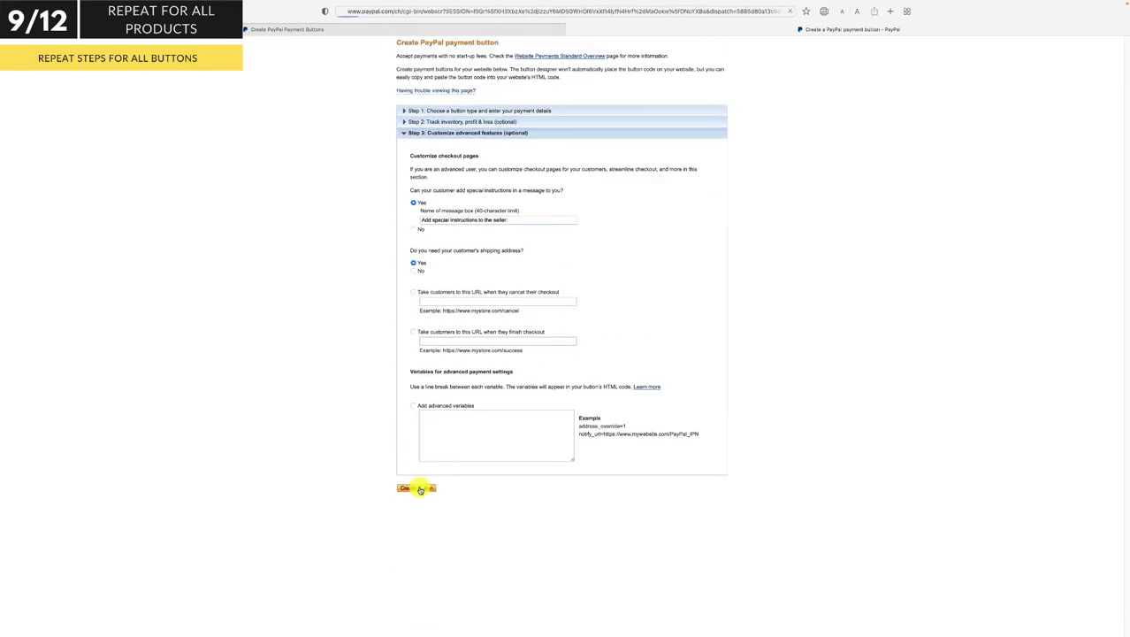
click(421, 489)
click(16, 84)
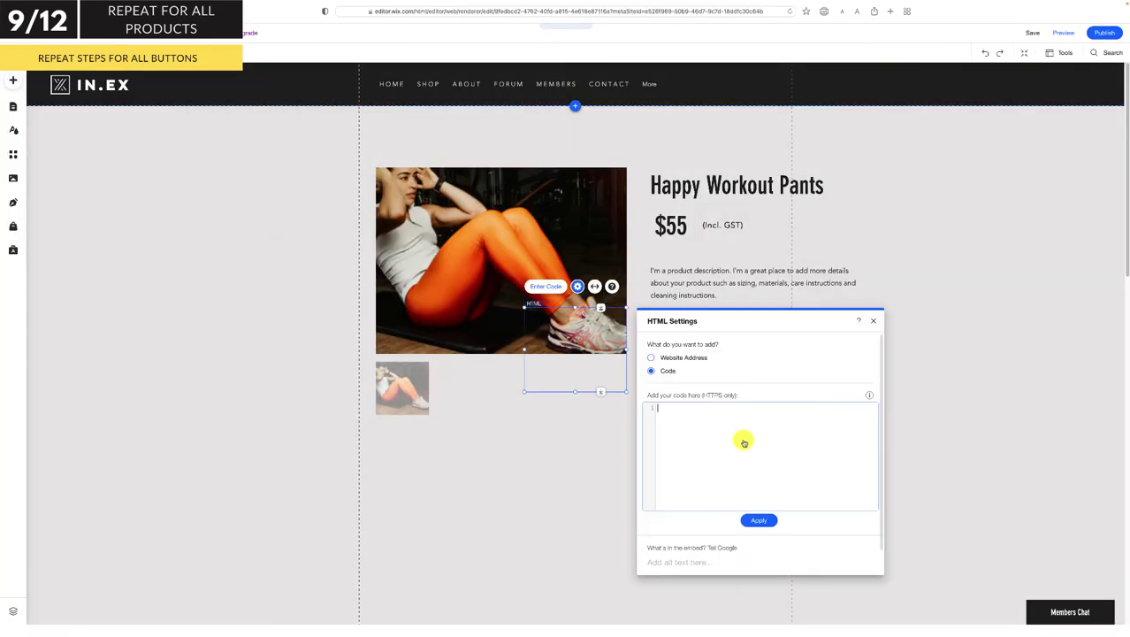
click(867, 318)
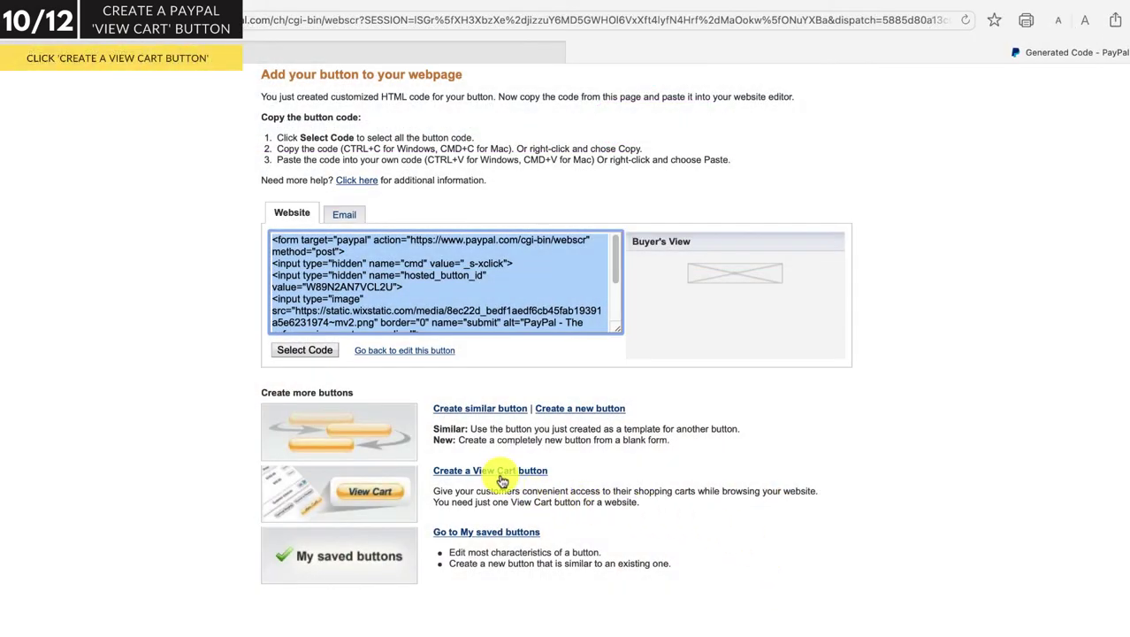
Go to paypal.com/buttons.
click(790, 19)
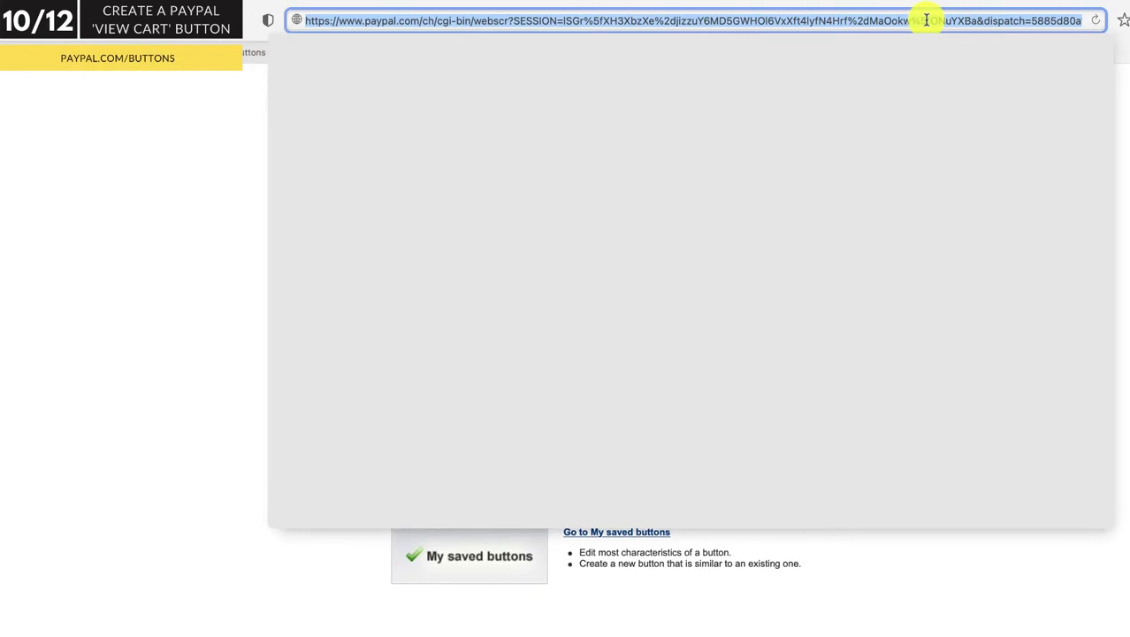
key(BackSpace)
text(paypal.com/buttons)
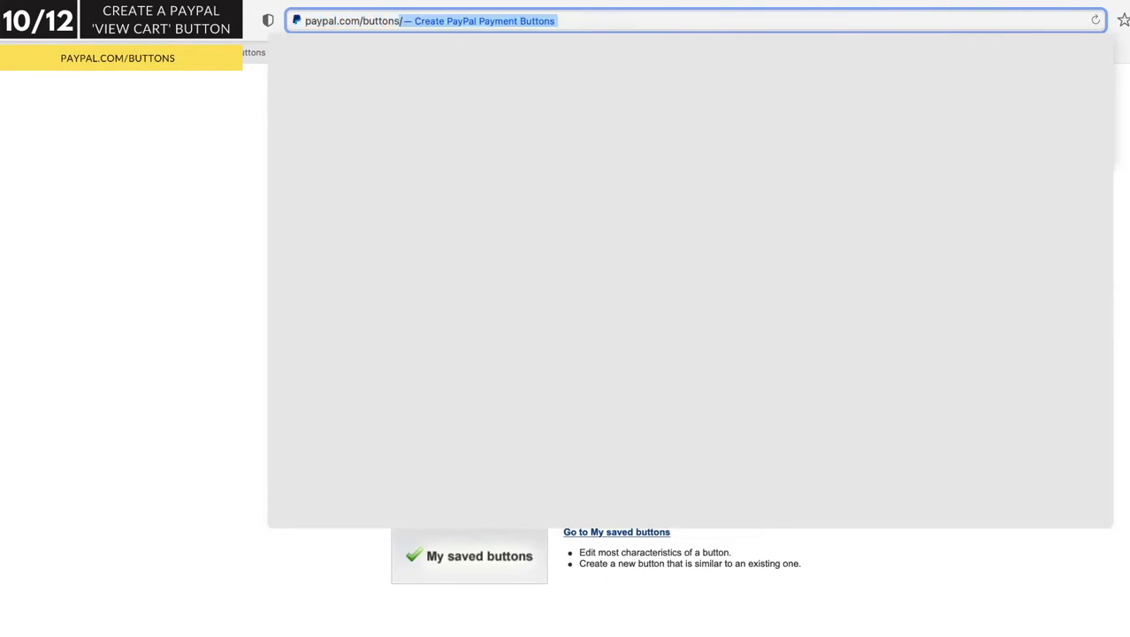
key(Return)
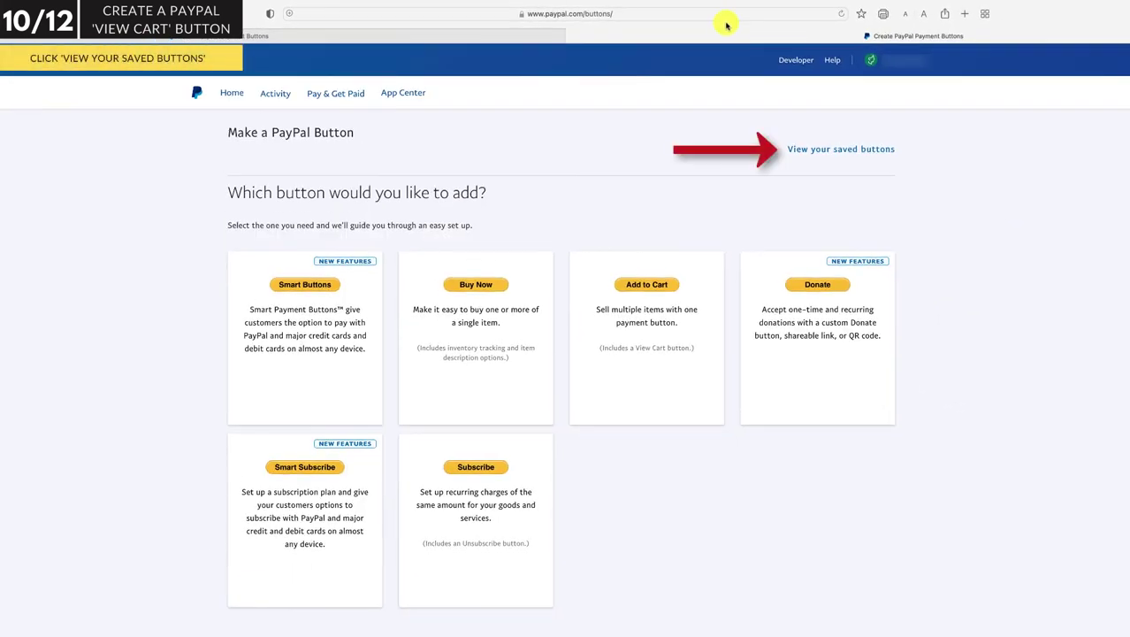
View the saved Workout pants button's code, then start a View Cart button.
click(820, 152)
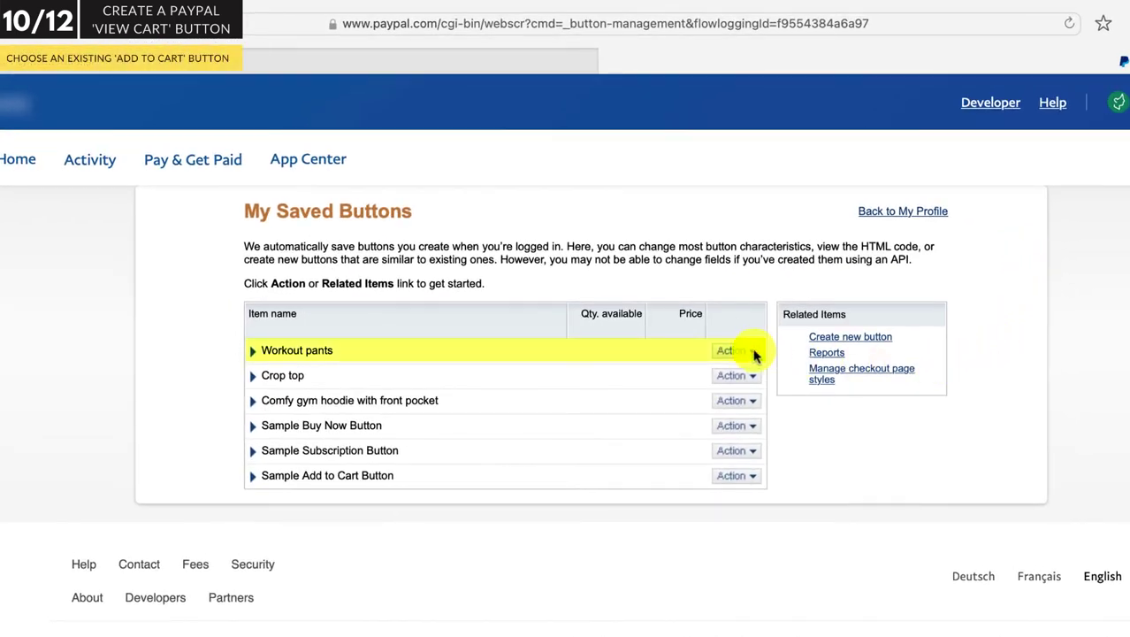
click(753, 352)
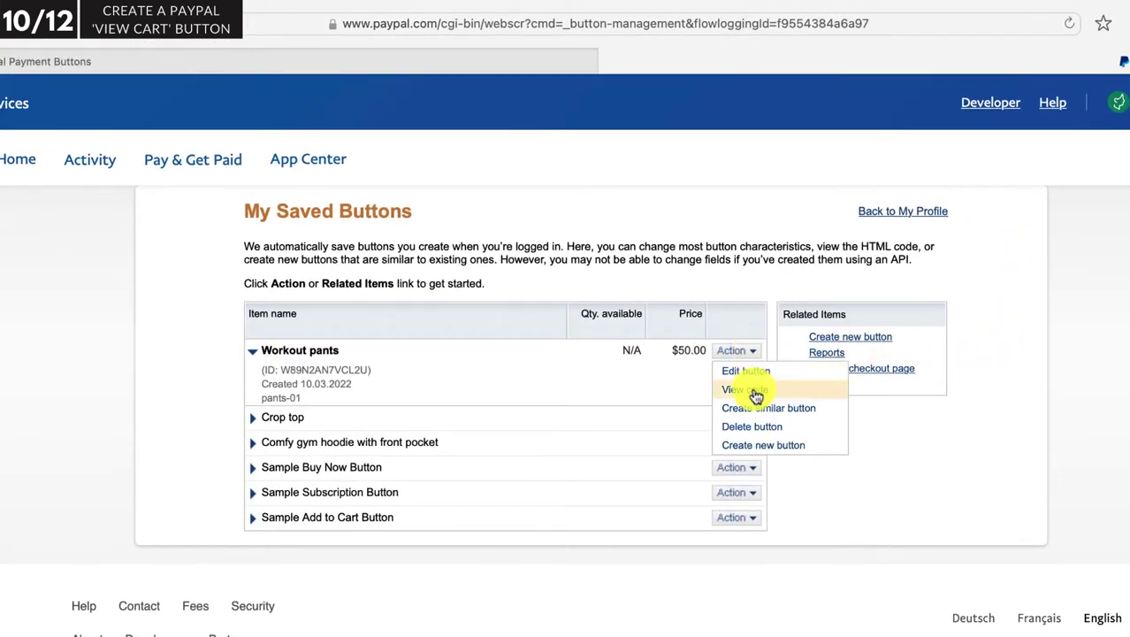
click(753, 392)
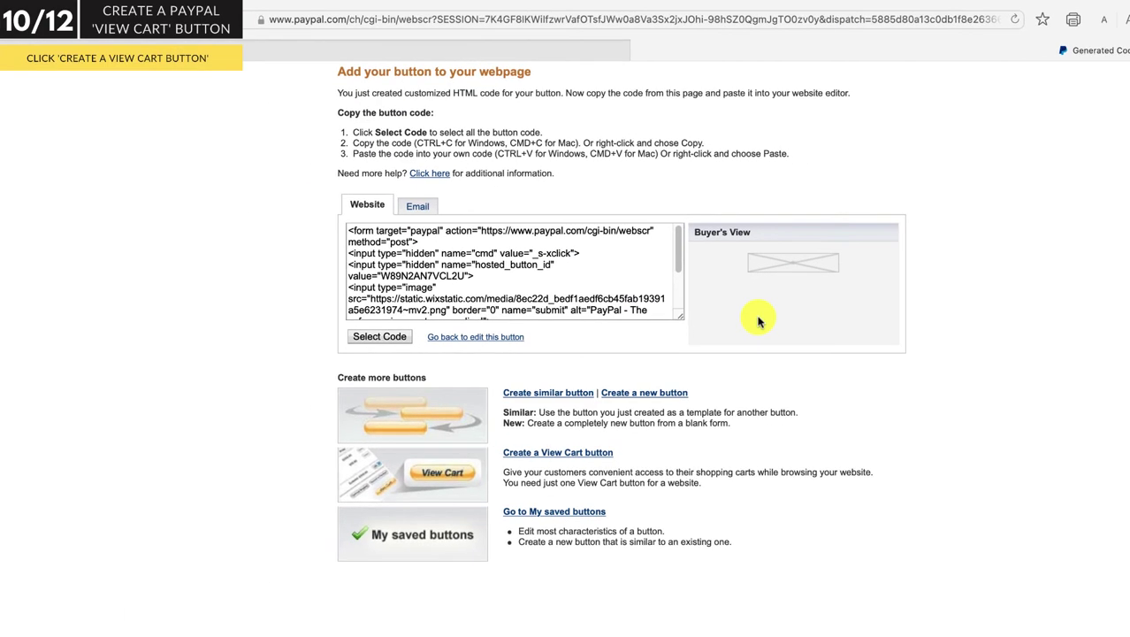
click(598, 459)
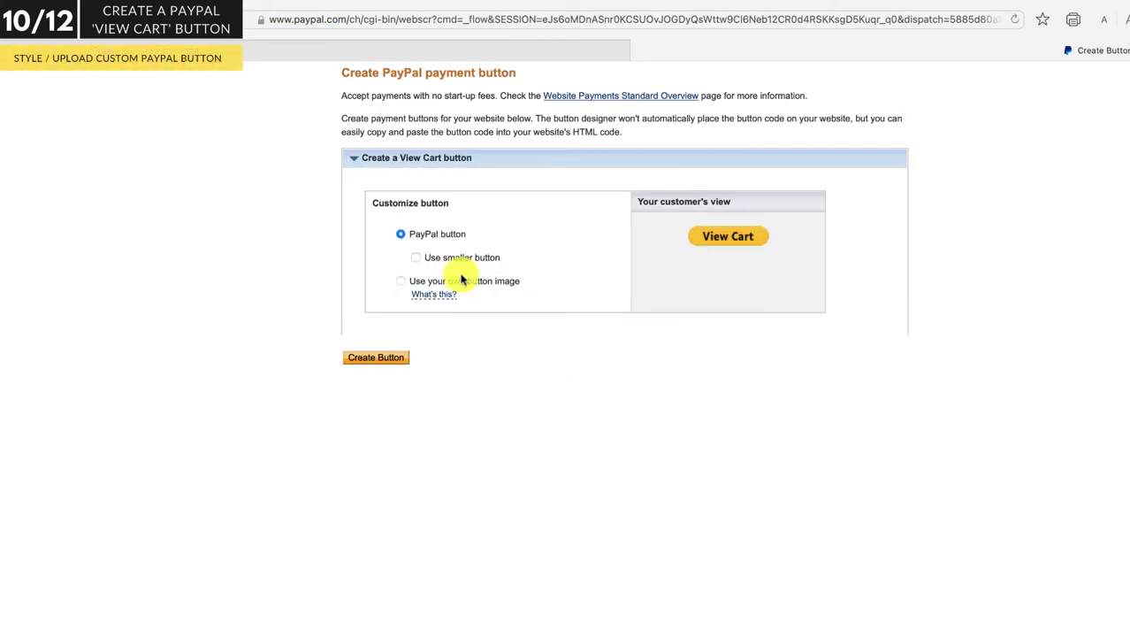
Make the View Cart button use your own image, pasting the wixstatic image URL.
click(415, 257)
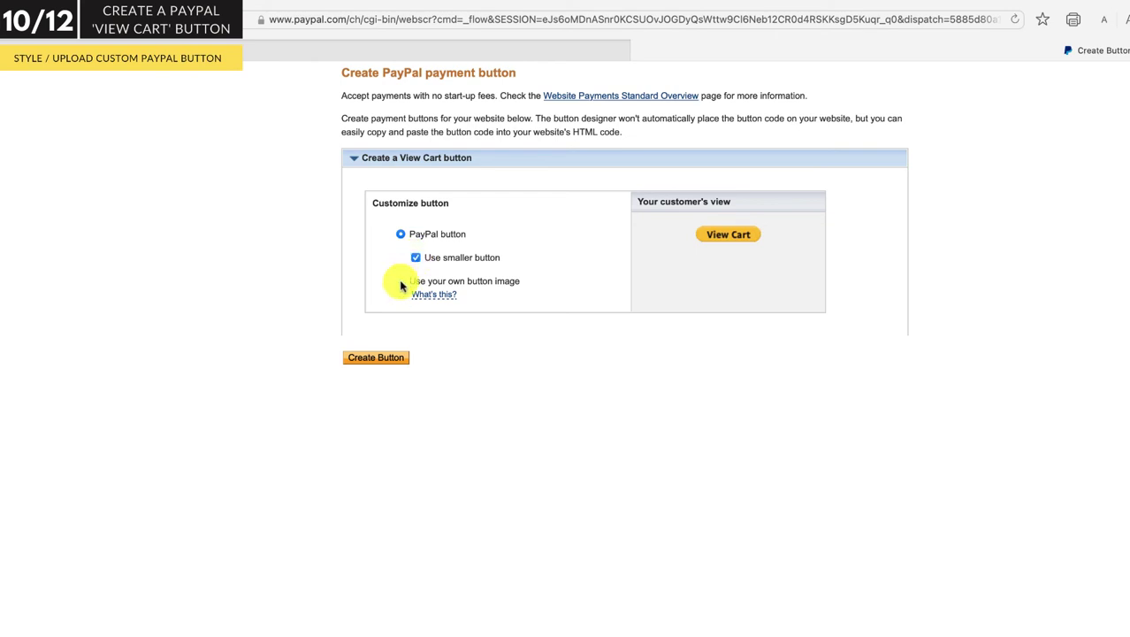
click(401, 281)
click(410, 283)
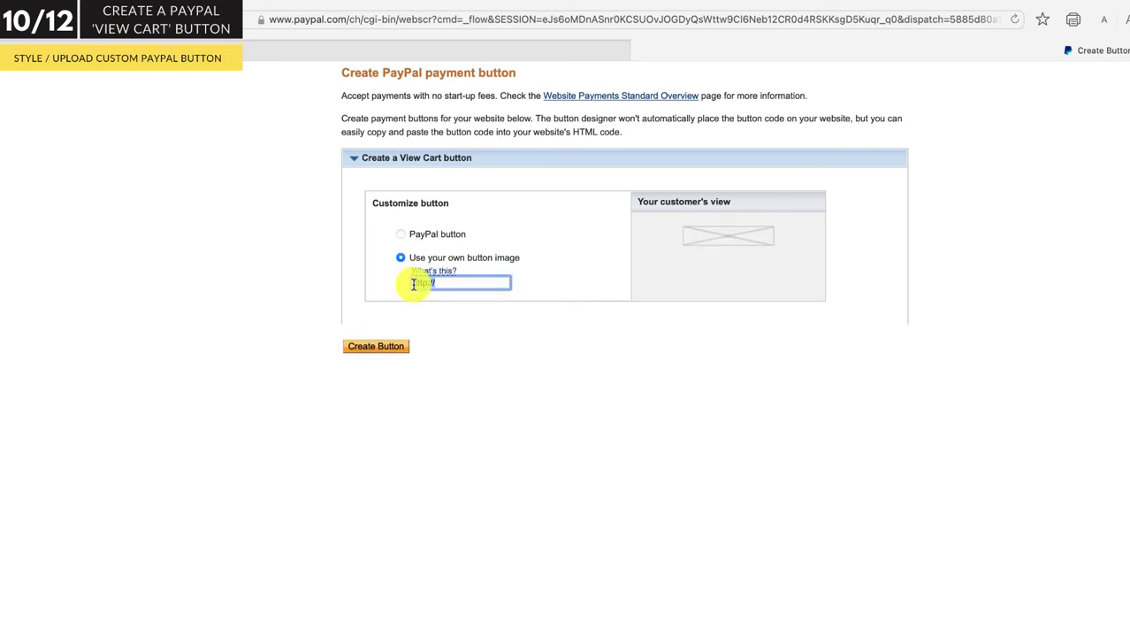
key(super+v)
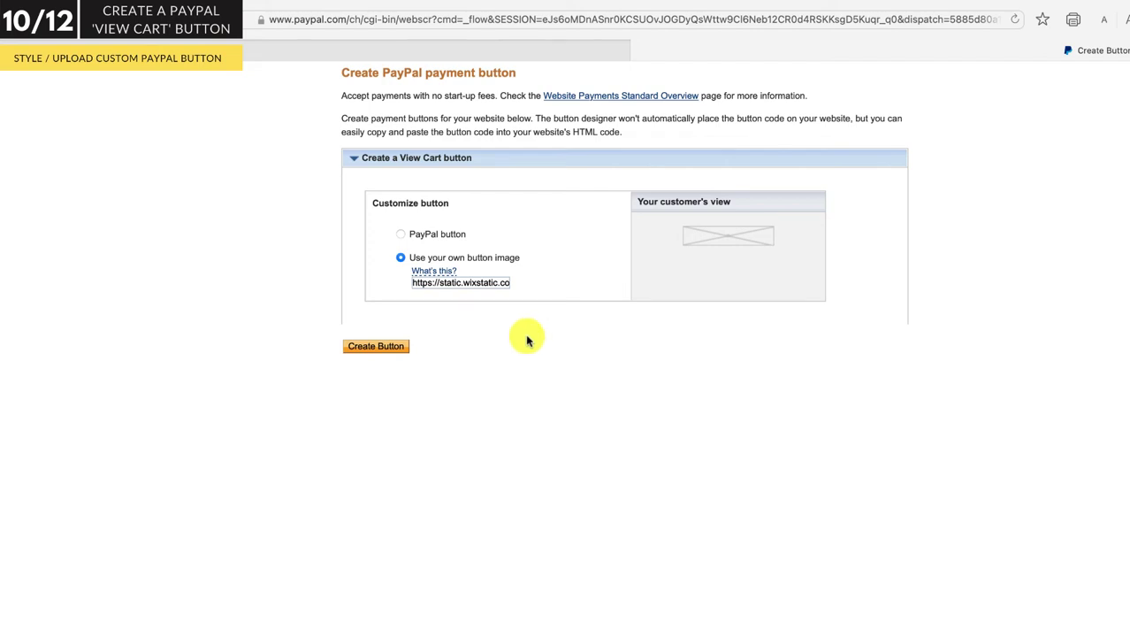
Generate the View Cart button and select its code for copying.
click(375, 352)
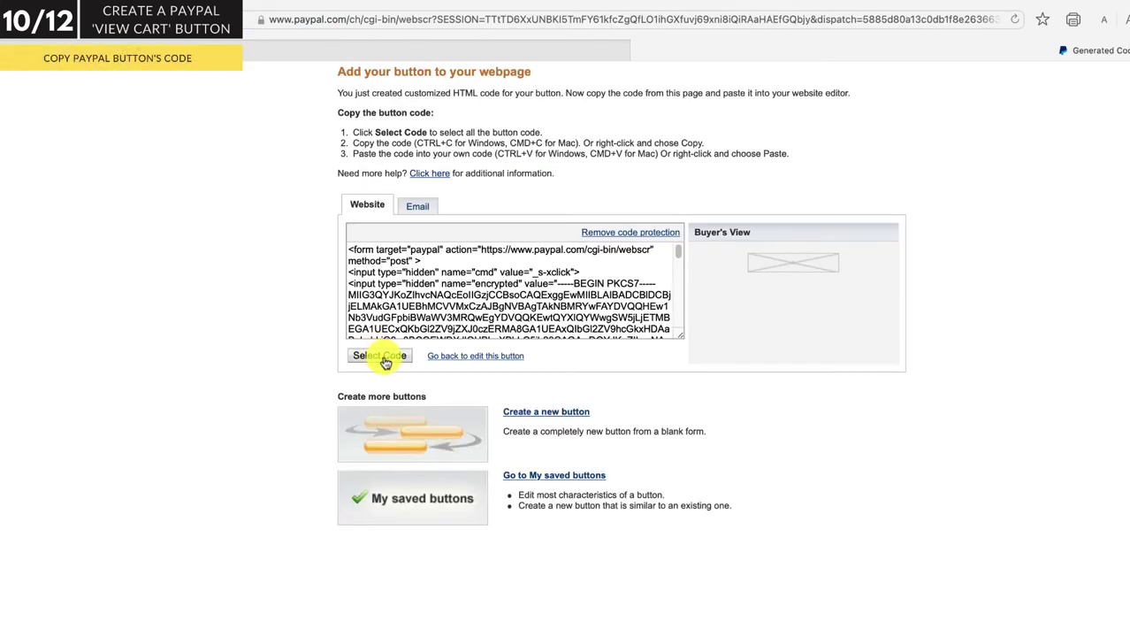
click(380, 355)
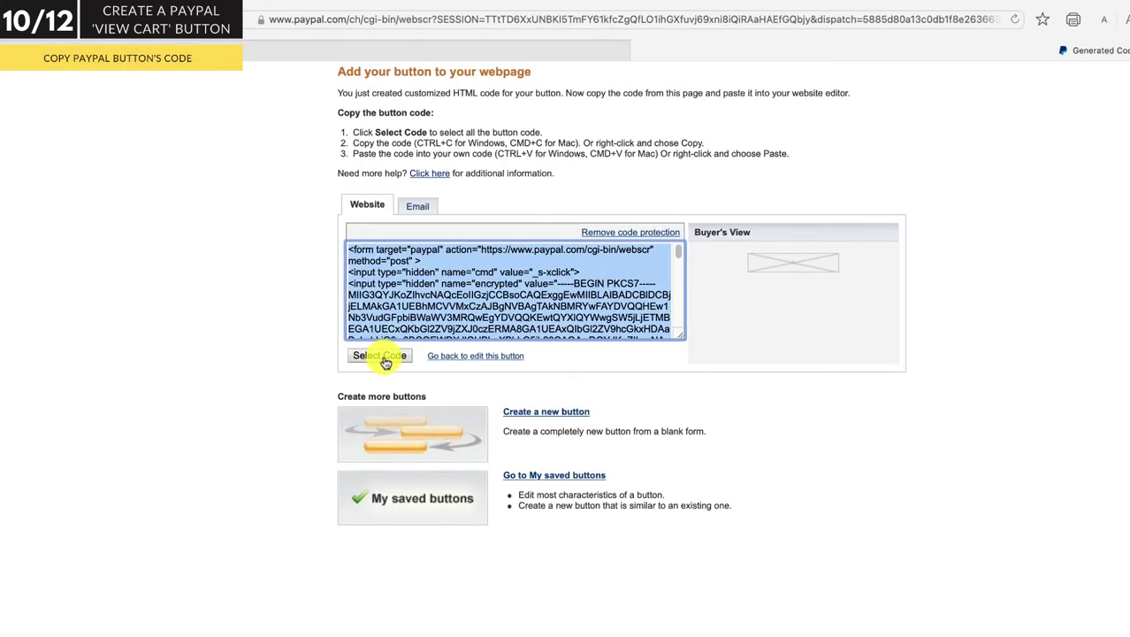
right_click(548, 318)
Add an HTML embed element containing the copied PayPal View Cart code.
click(577, 399)
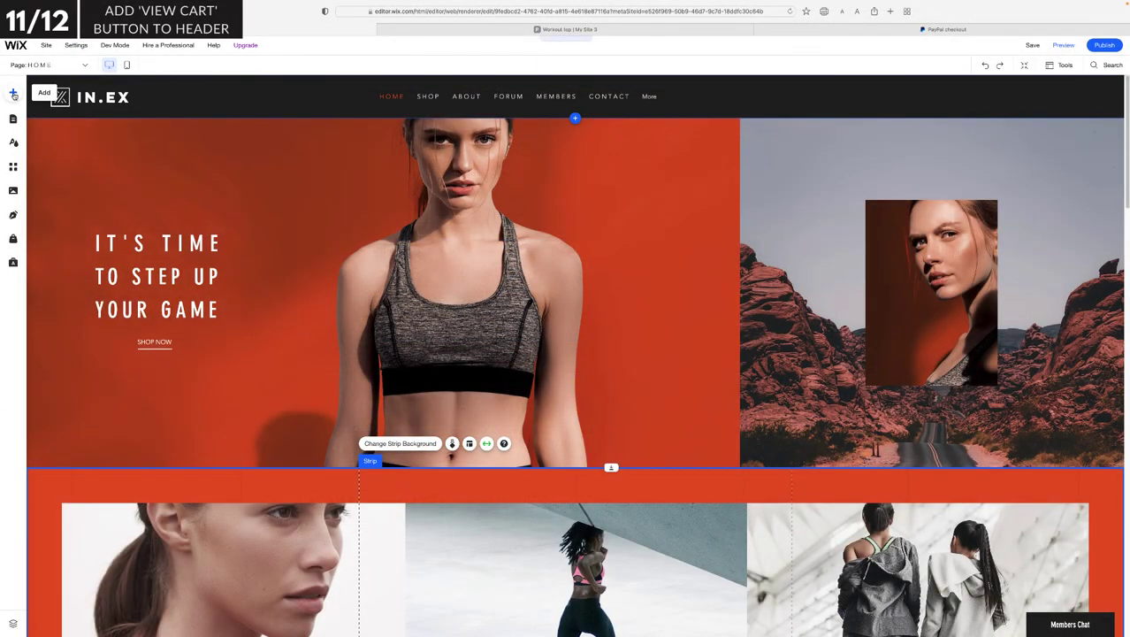
click(13, 94)
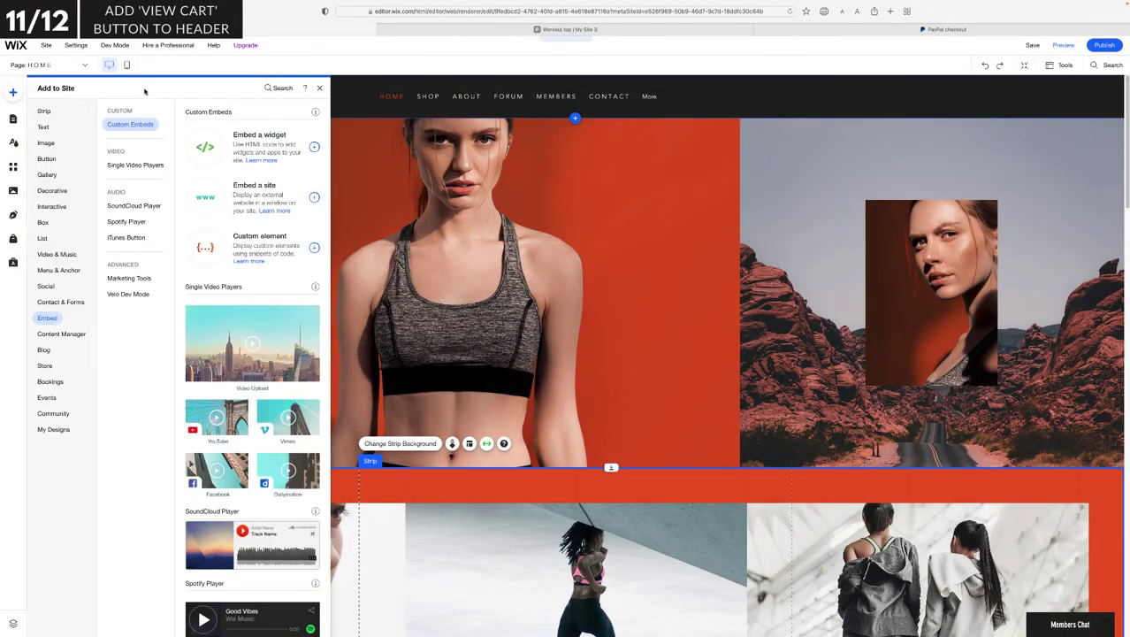
click(262, 152)
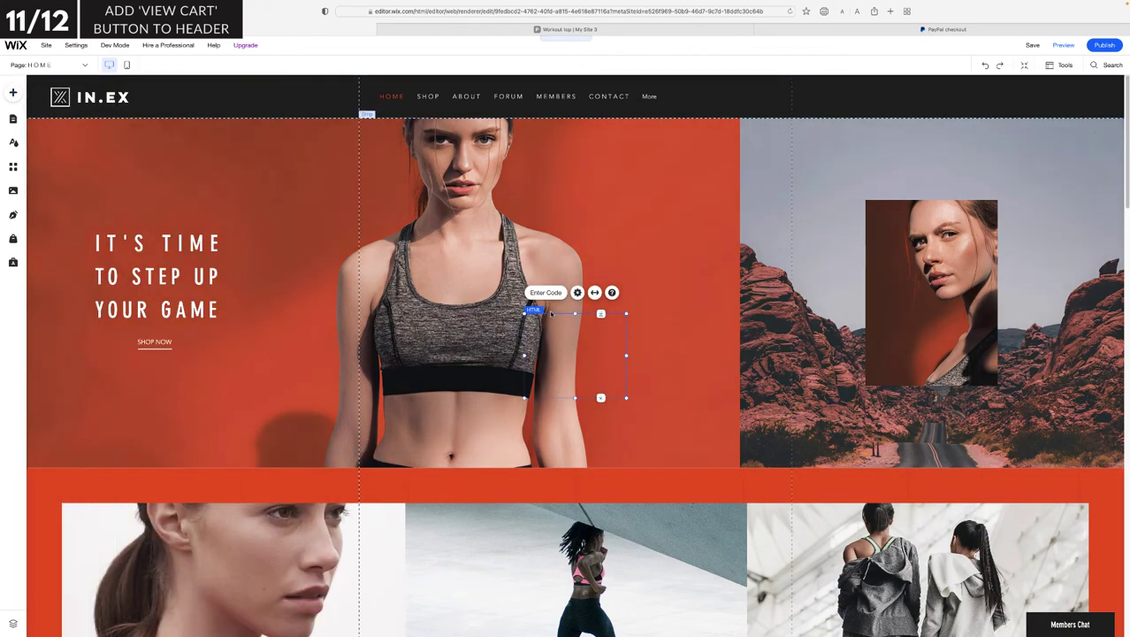
click(549, 293)
click(706, 445)
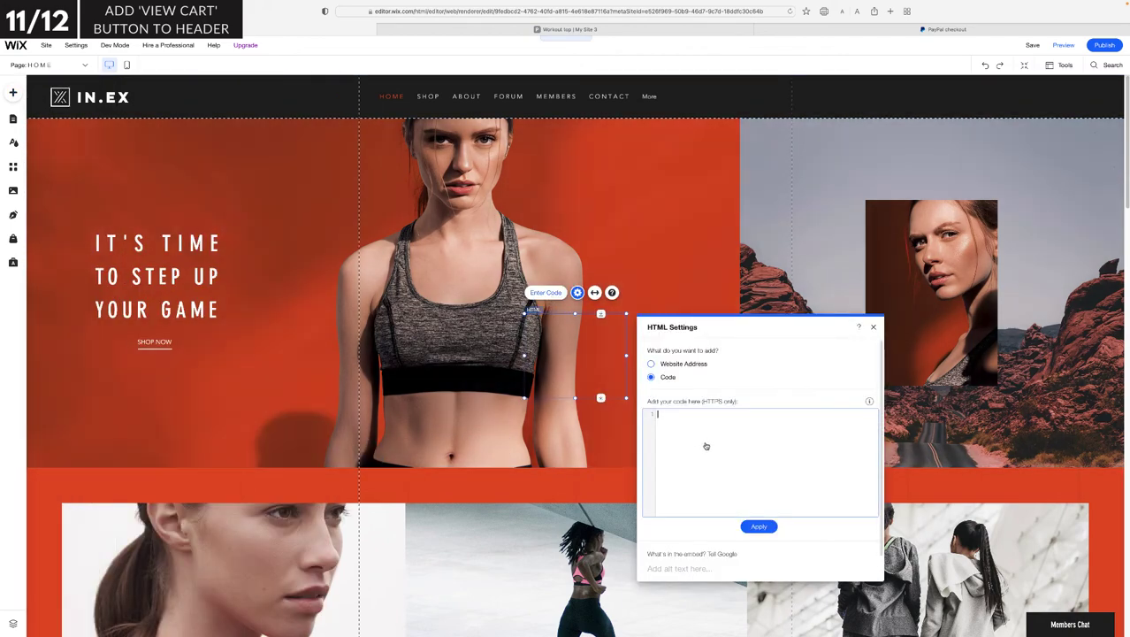
key(super+v)
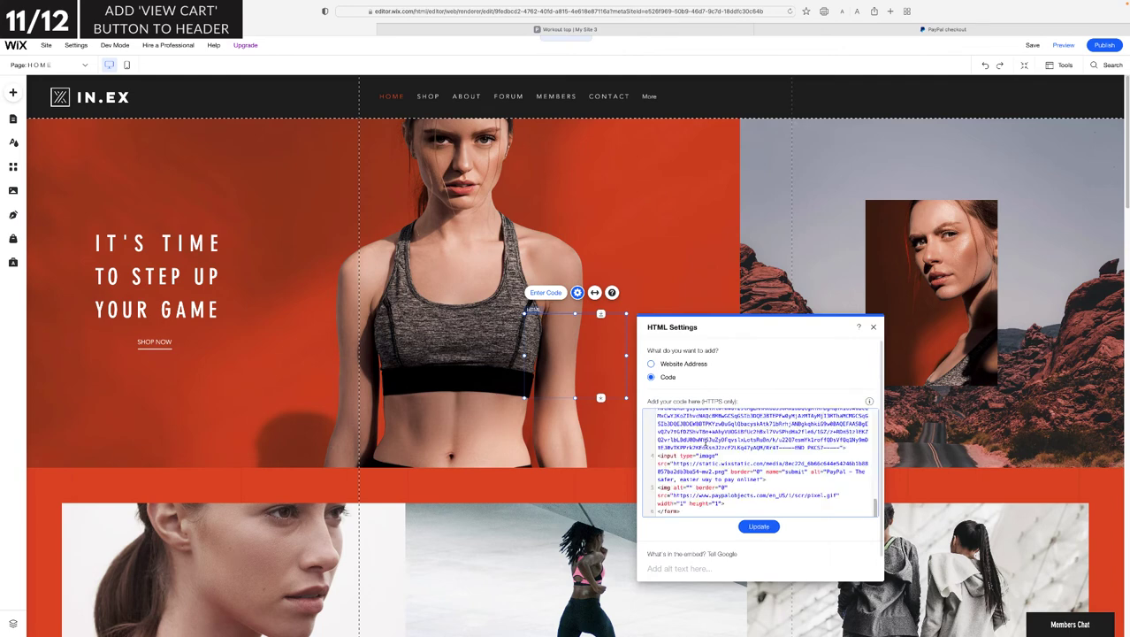
click(751, 527)
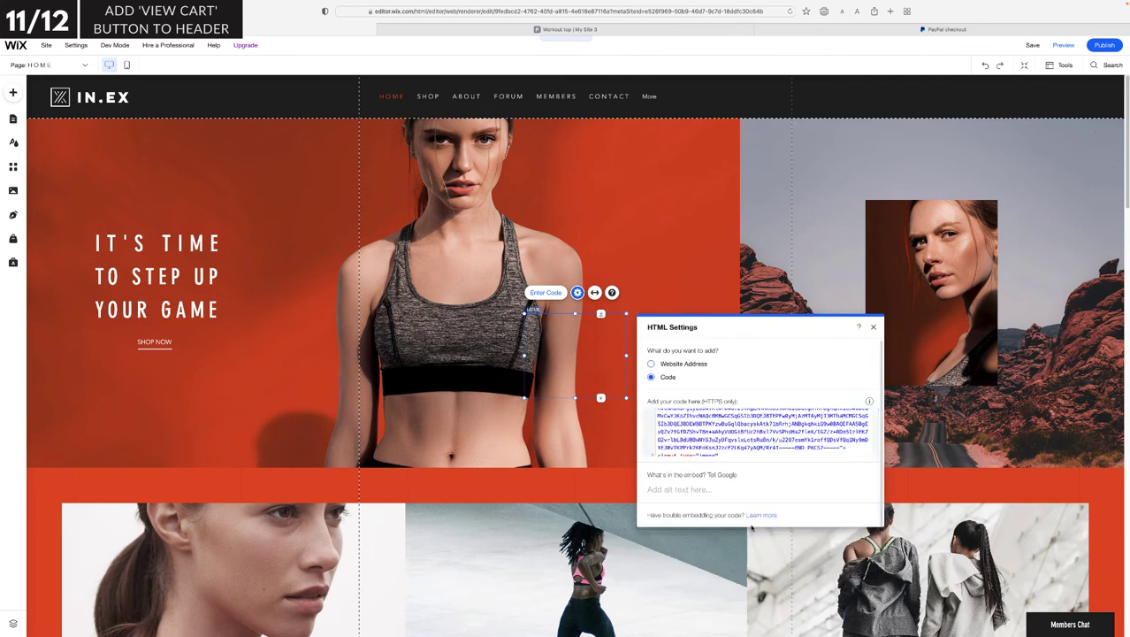
Move the VIEW CART widget into the site header beside the menu.
click(875, 327)
drag(626, 397, 734, 95)
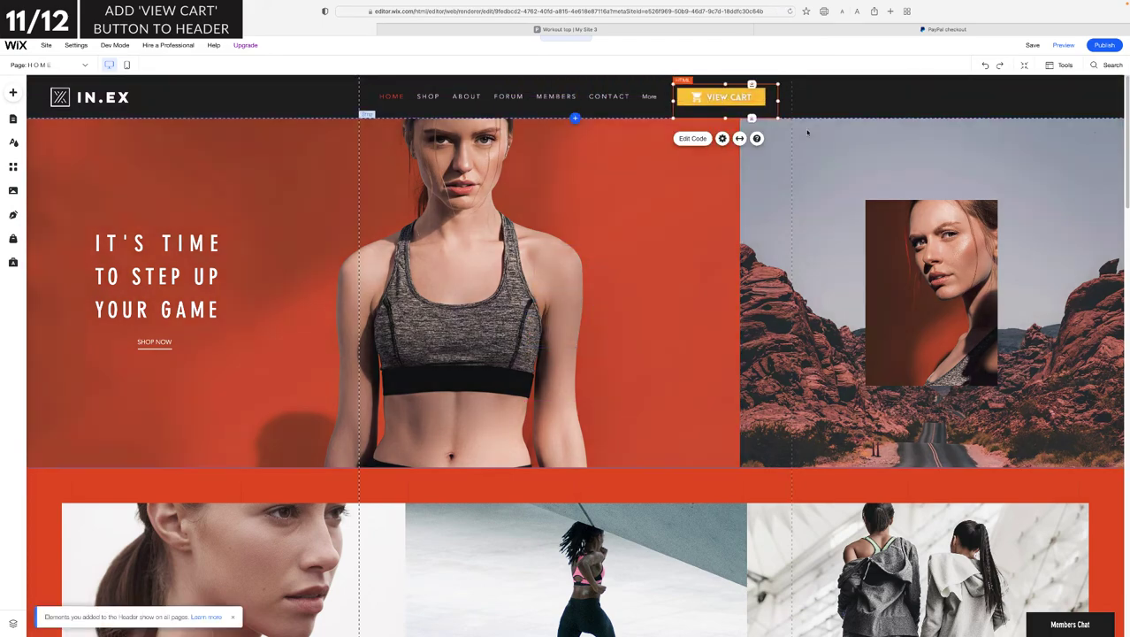
click(806, 132)
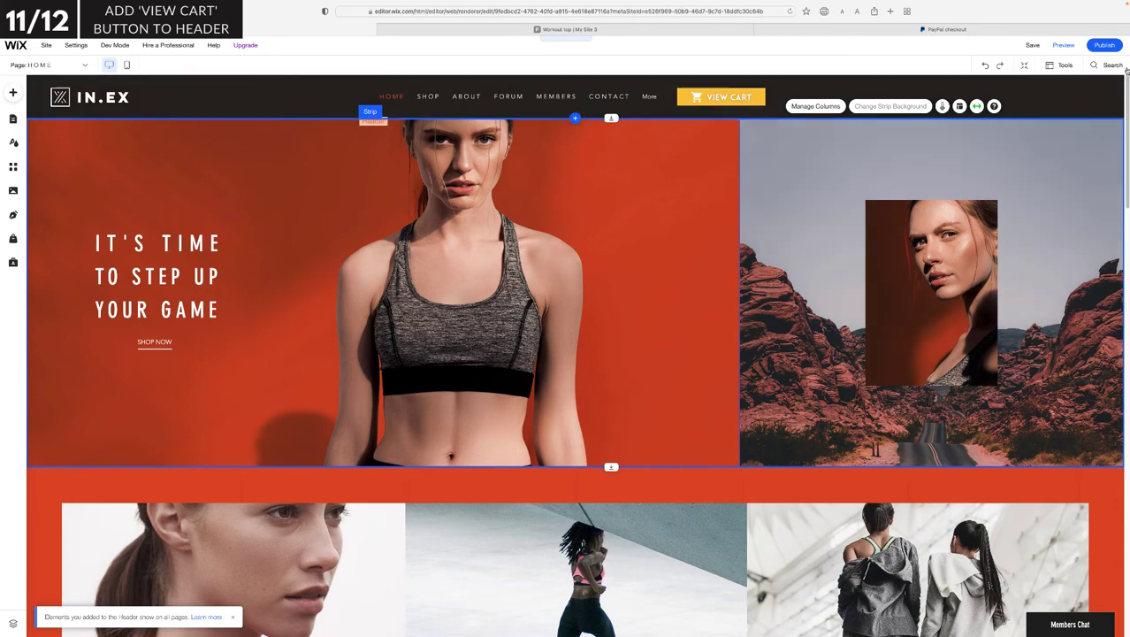
mouse_move(1106, 47)
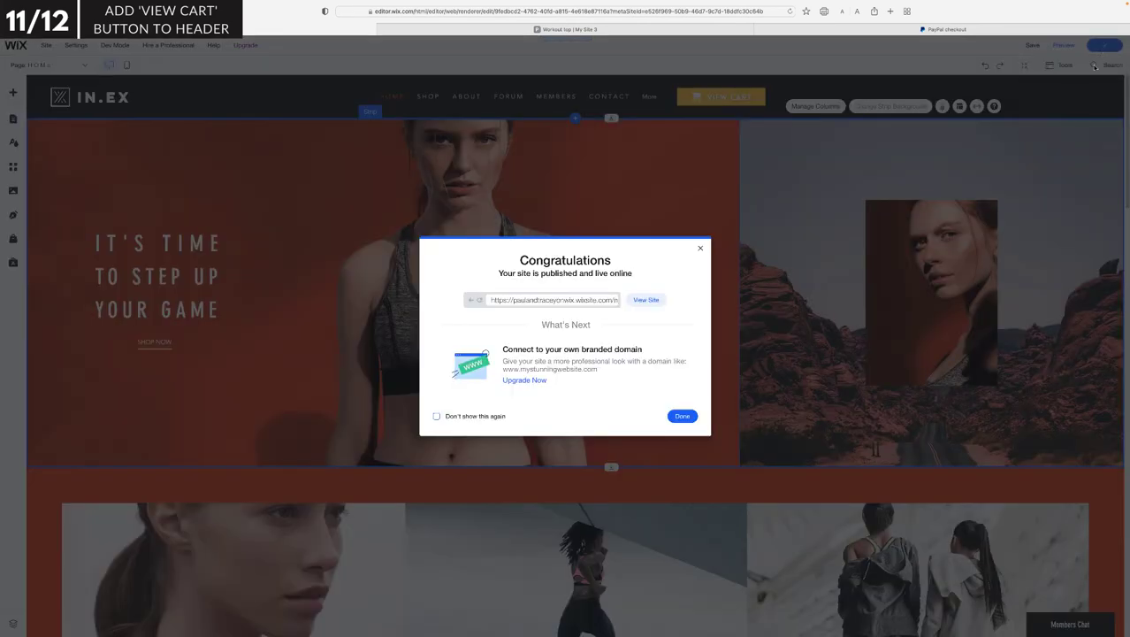
Open the live site and click its header VIEW CART button to test the PayPal cart.
click(645, 300)
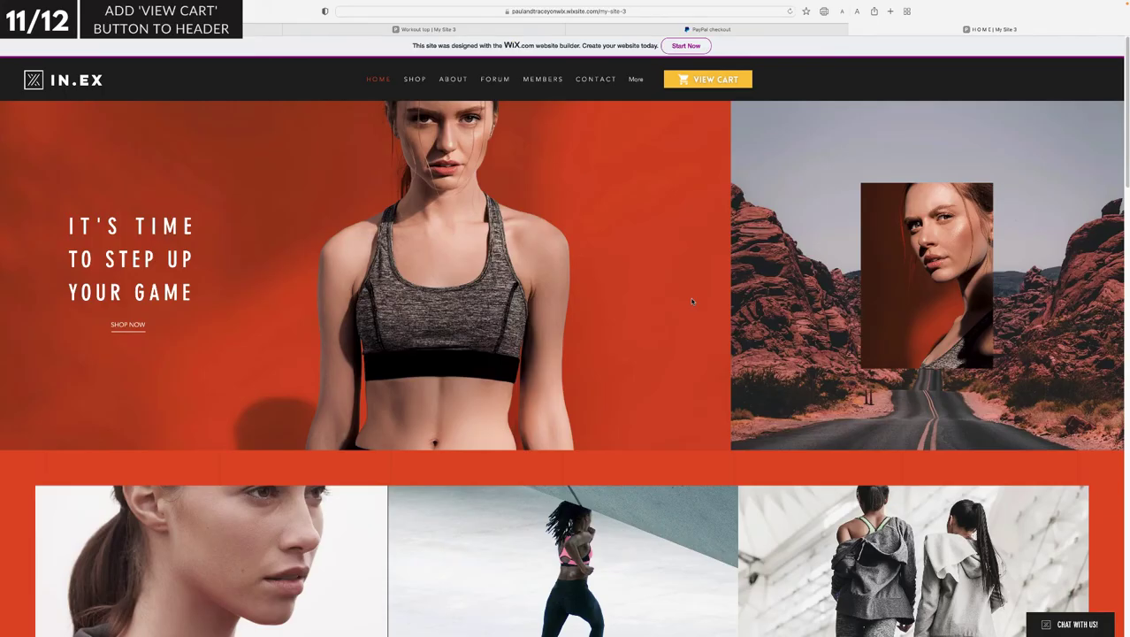
click(713, 81)
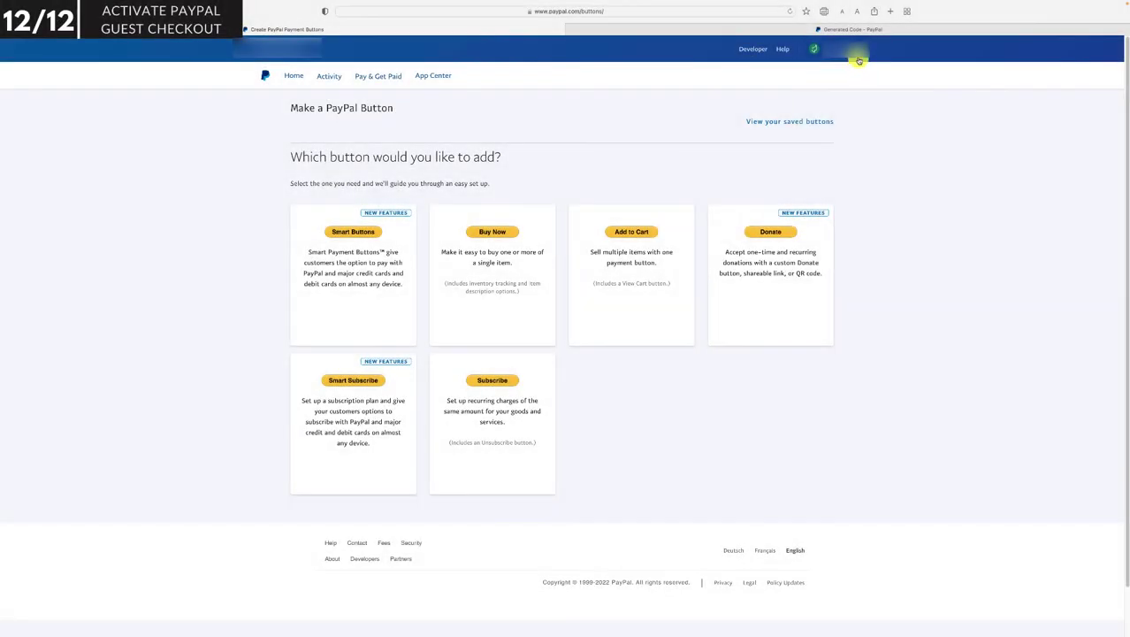
Go to Account Settings from the account menu and show the Website payments section.
click(852, 48)
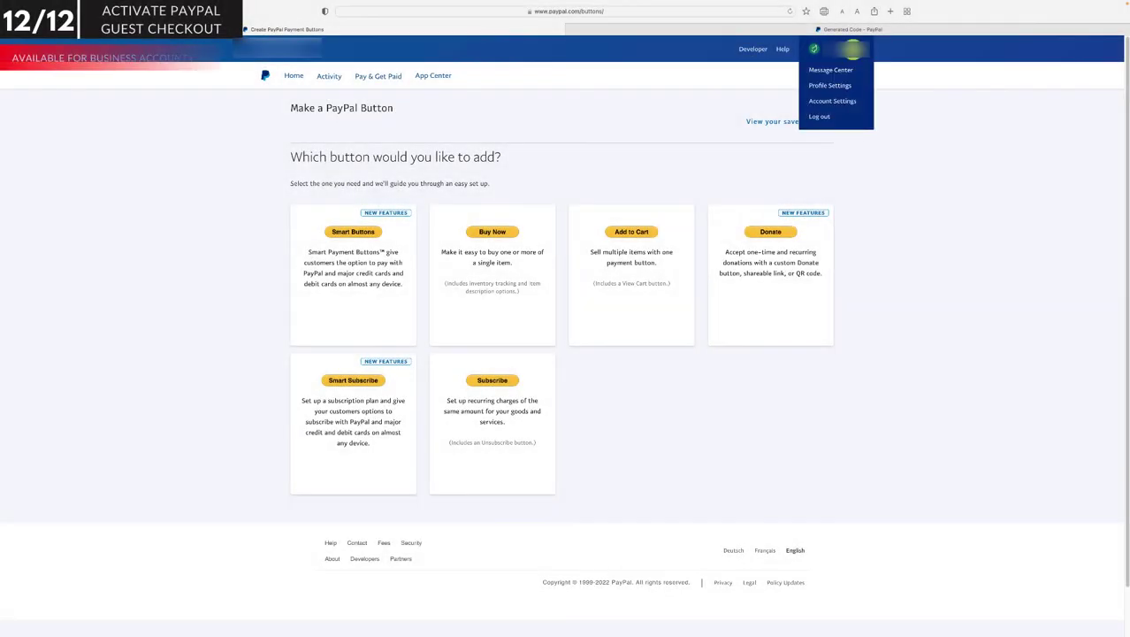
click(843, 102)
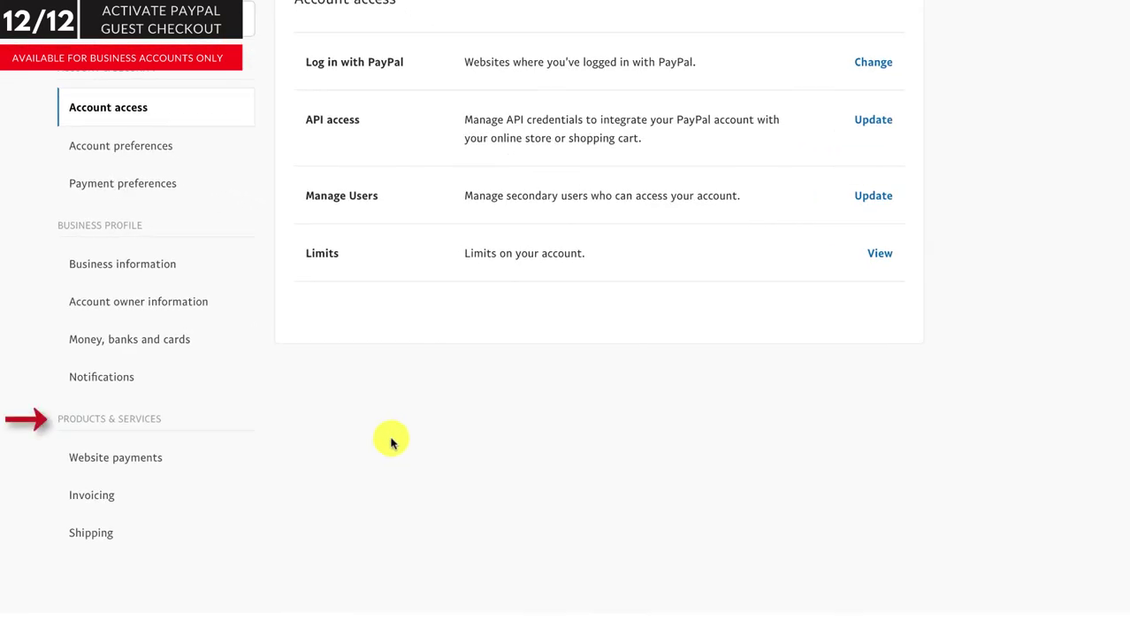
click(143, 464)
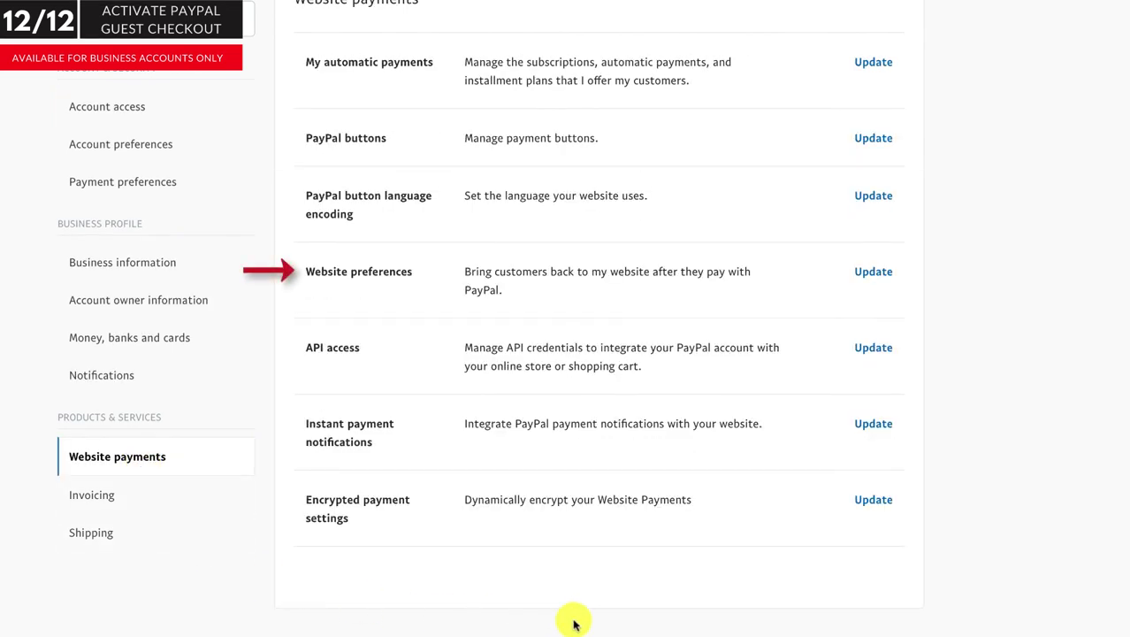
Open Website preferences and review Auto return and its thank-you return URL.
click(885, 278)
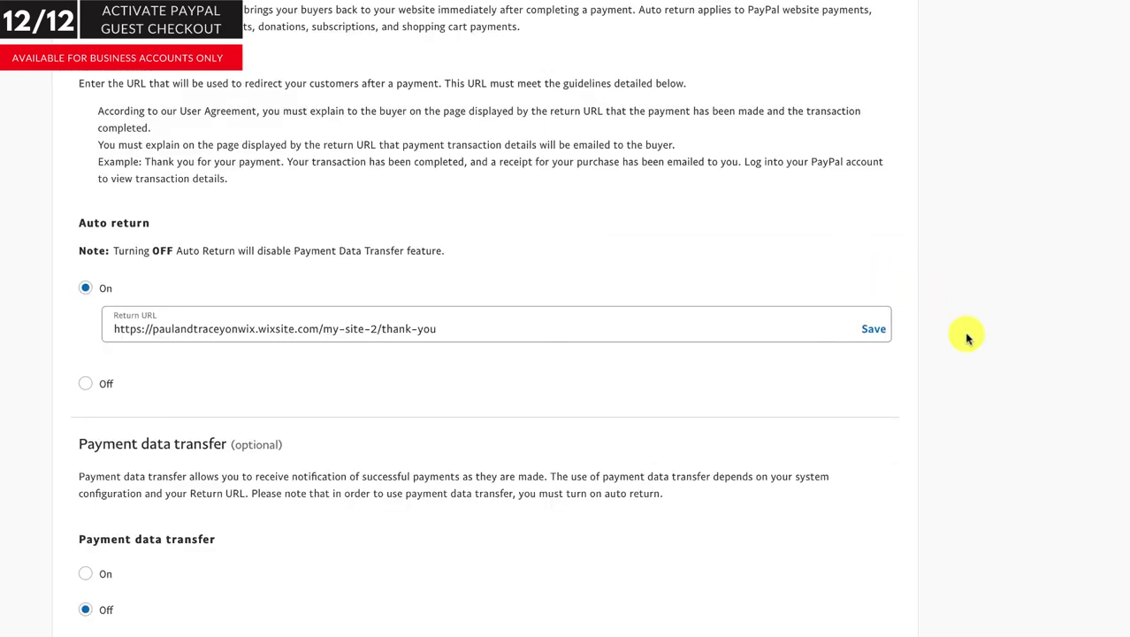
scroll(969, 339, down, 8)
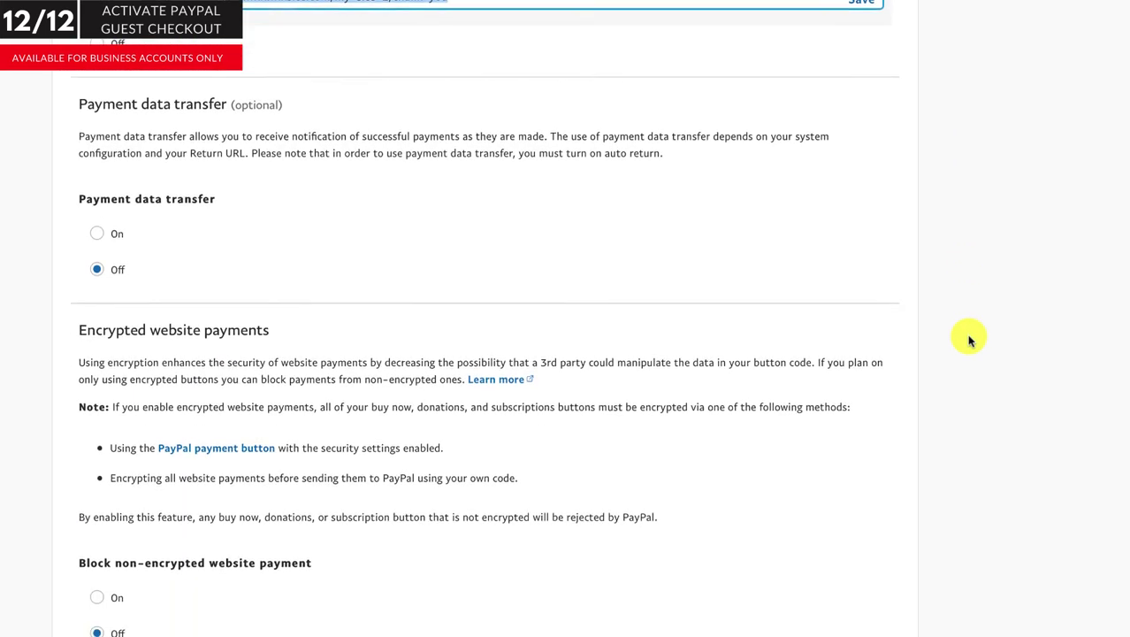